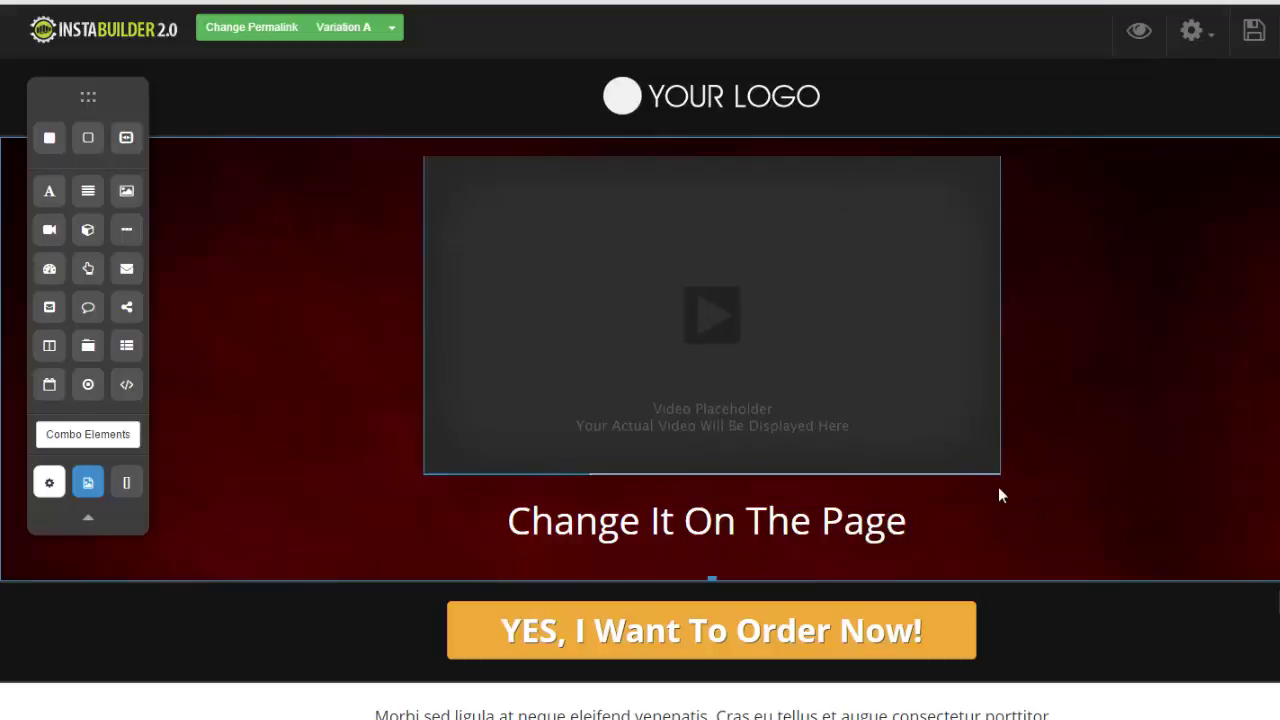
Duplicate the Change It On The Page heading, move the copy above the video, and add a paragraph
{"action": "left_click", "coordinate": [985, 523]}
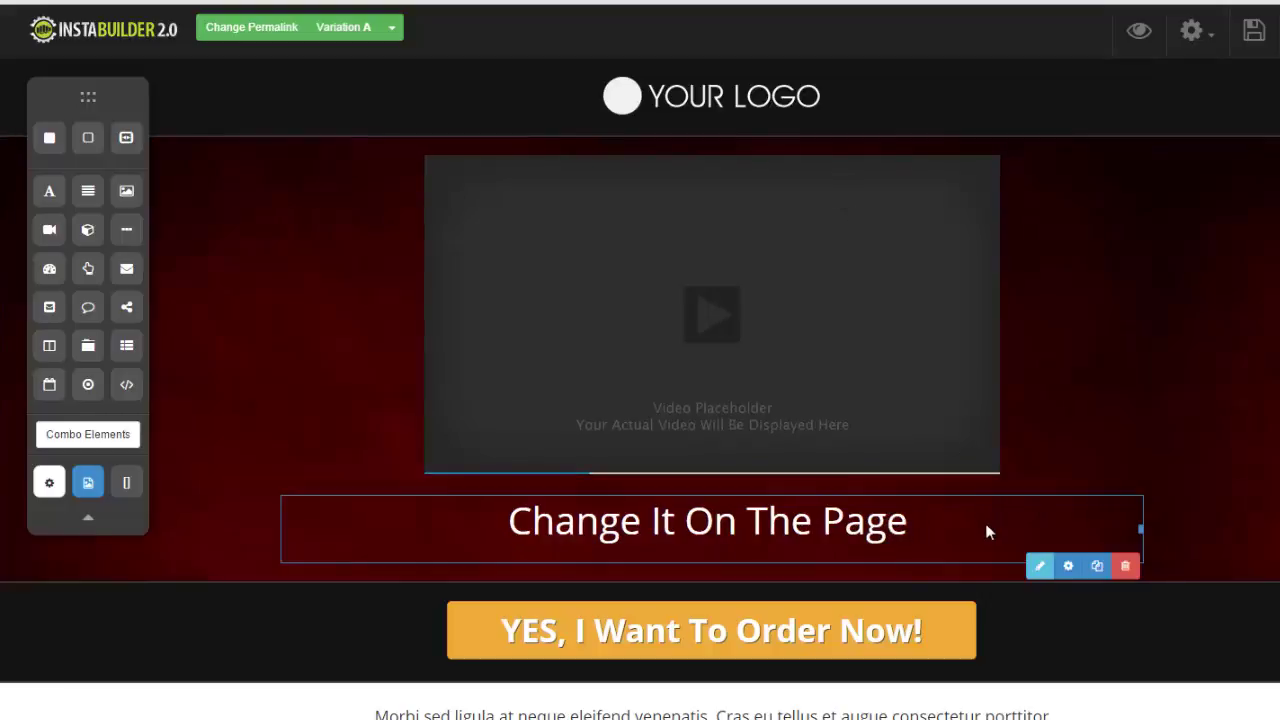
{"action": "left_click", "coordinate": [1097, 567]}
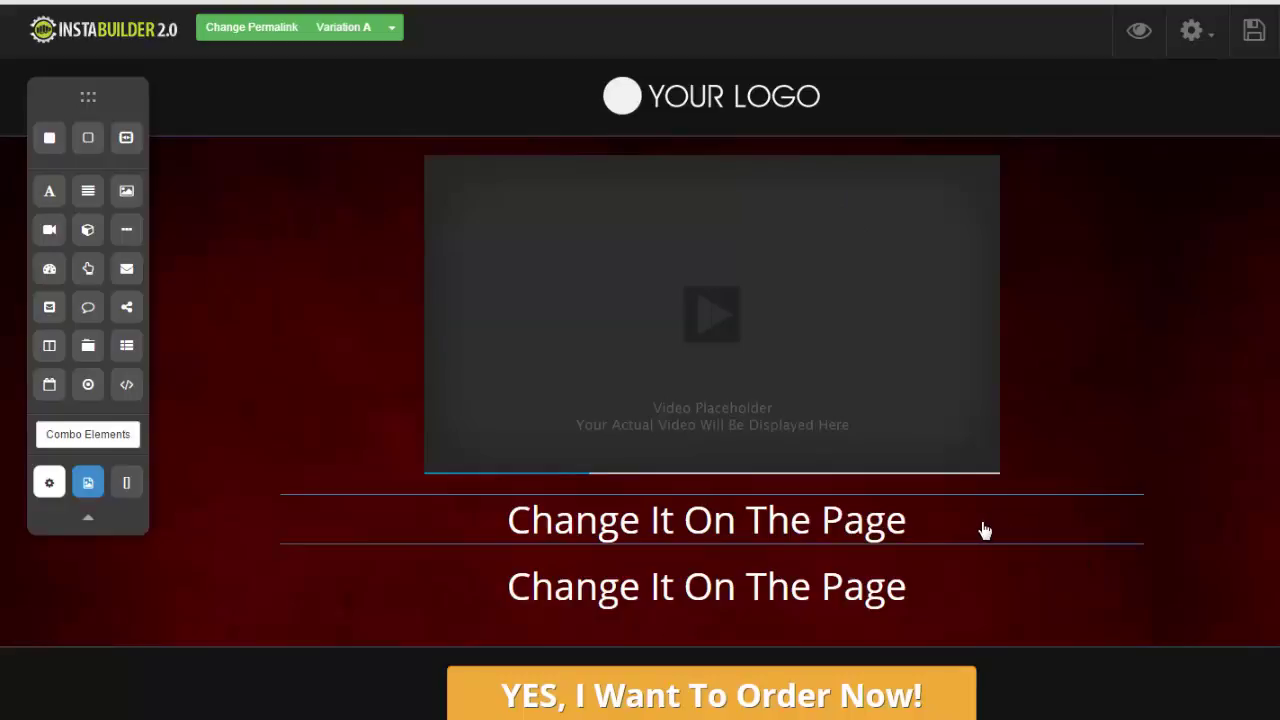
{"action": "left_click_drag", "start_coordinate": [983, 528], "coordinate": [975, 162]}
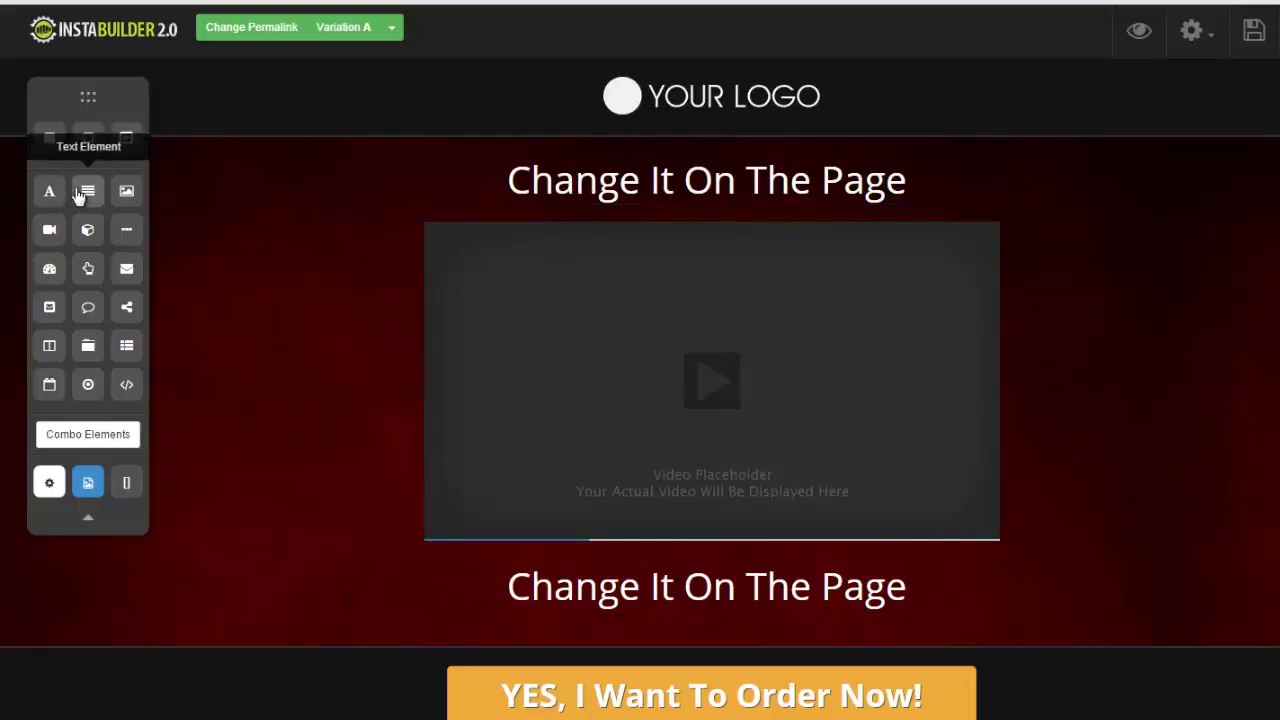
{"action": "left_click_drag", "start_coordinate": [86, 192], "coordinate": [488, 259]}
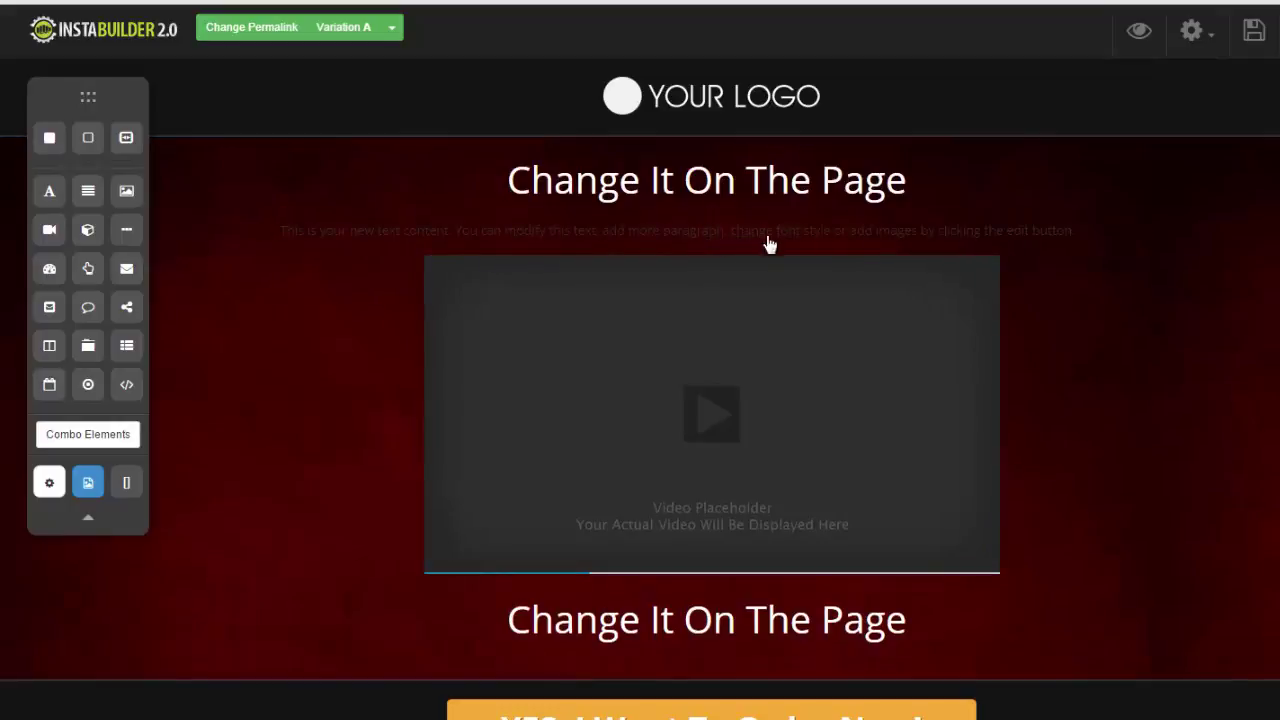
Clear the font colour of the placeholder paragraph under the top heading so it shows white
{"action": "left_click", "coordinate": [1047, 230]}
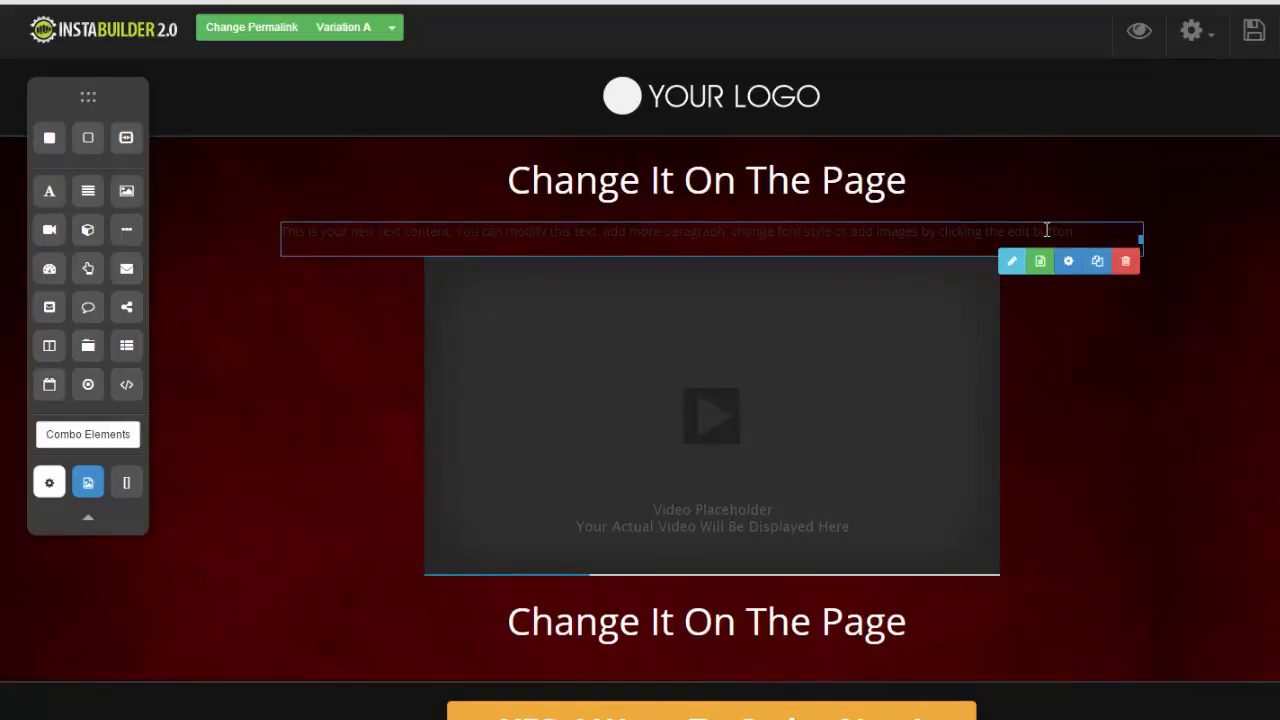
{"action": "left_click", "coordinate": [1013, 261]}
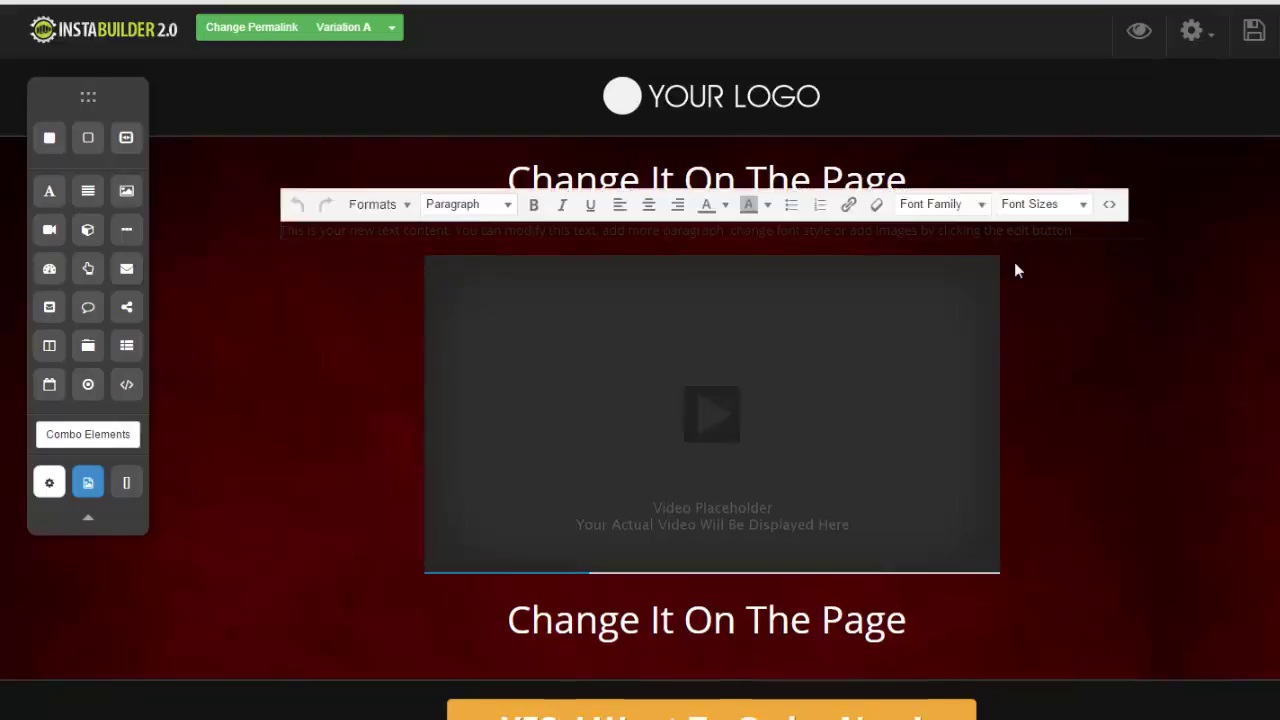
{"action": "left_click", "coordinate": [1013, 263]}
{"action": "left_click", "coordinate": [1013, 261]}
{"action": "left_click_drag", "start_coordinate": [1077, 229], "coordinate": [279, 233]}
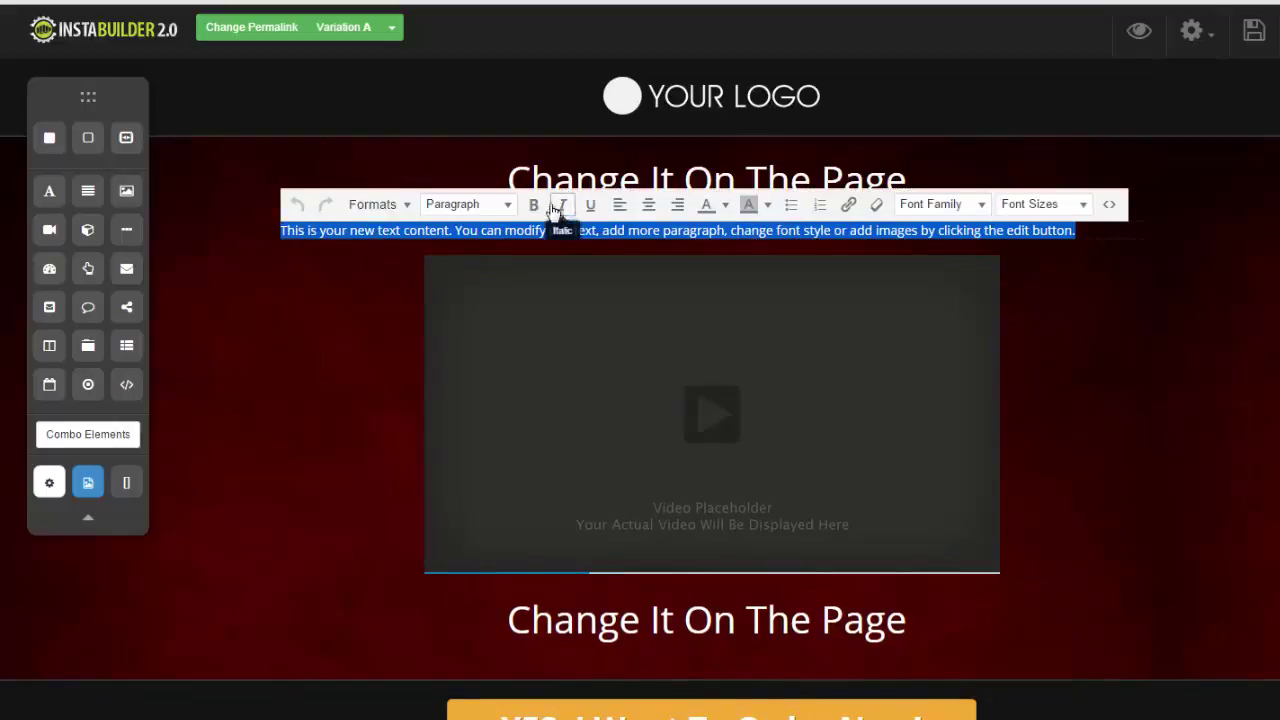
{"action": "left_click", "coordinate": [725, 204]}
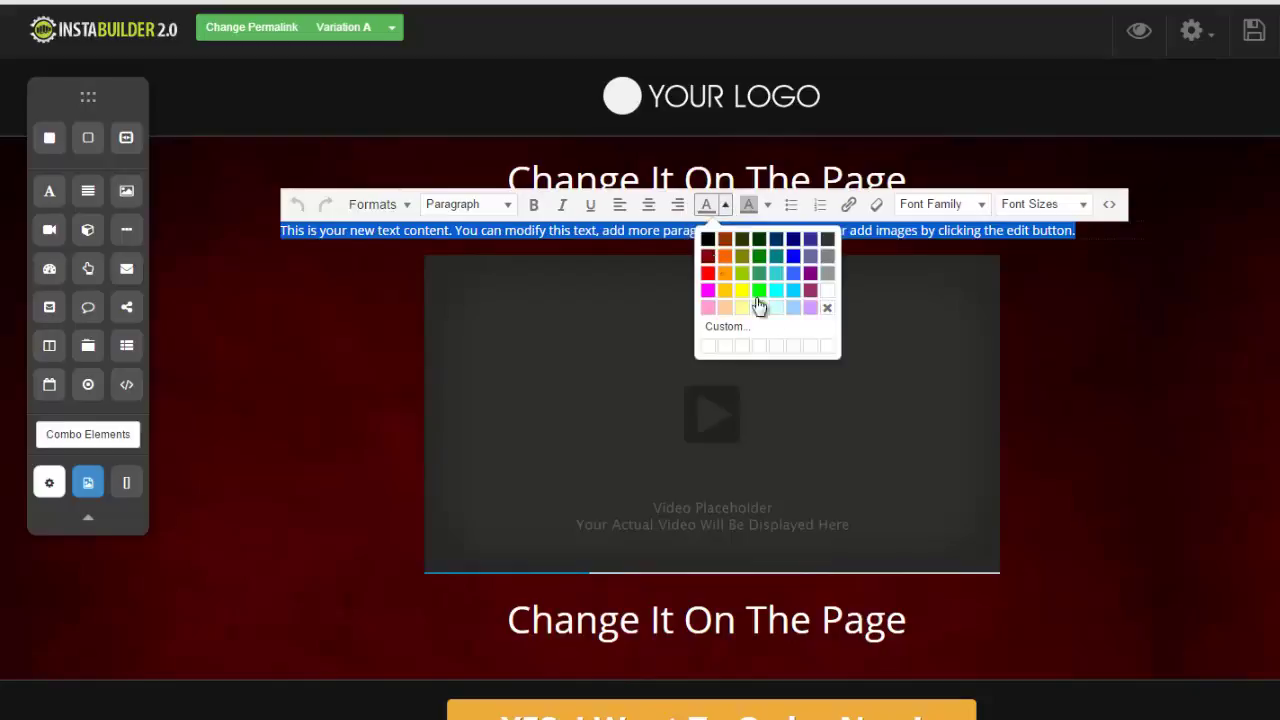
{"action": "left_click", "coordinate": [827, 307]}
{"action": "left_click", "coordinate": [1030, 295]}
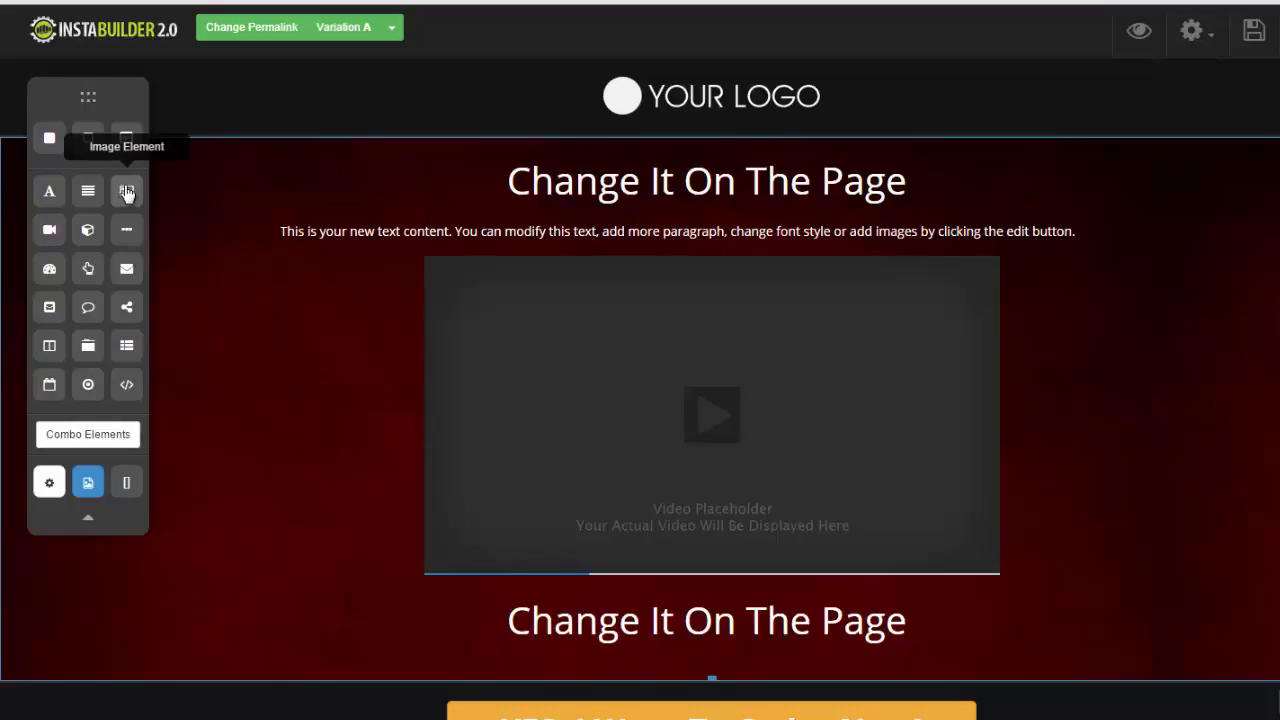
Add an image element between the paragraph and the video, and open its Image Settings
{"action": "left_click_drag", "start_coordinate": [126, 192], "coordinate": [714, 265]}
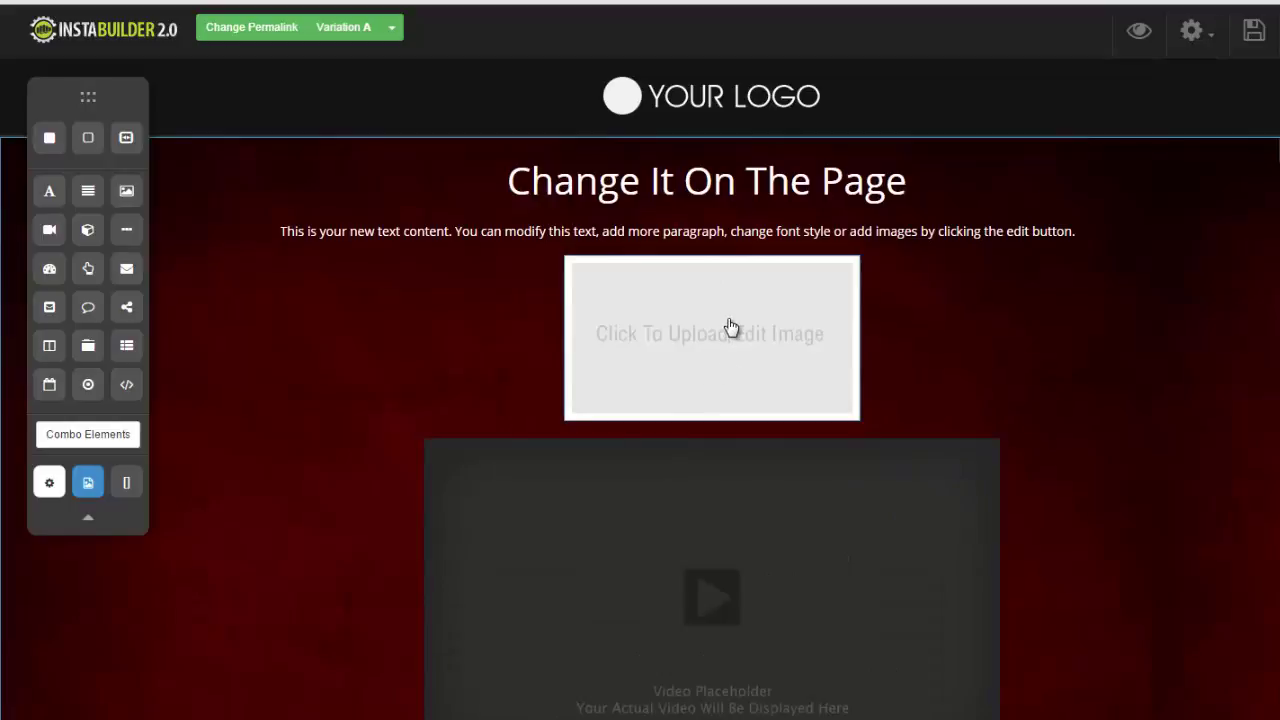
{"action": "mouse_move", "coordinate": [730, 327]}
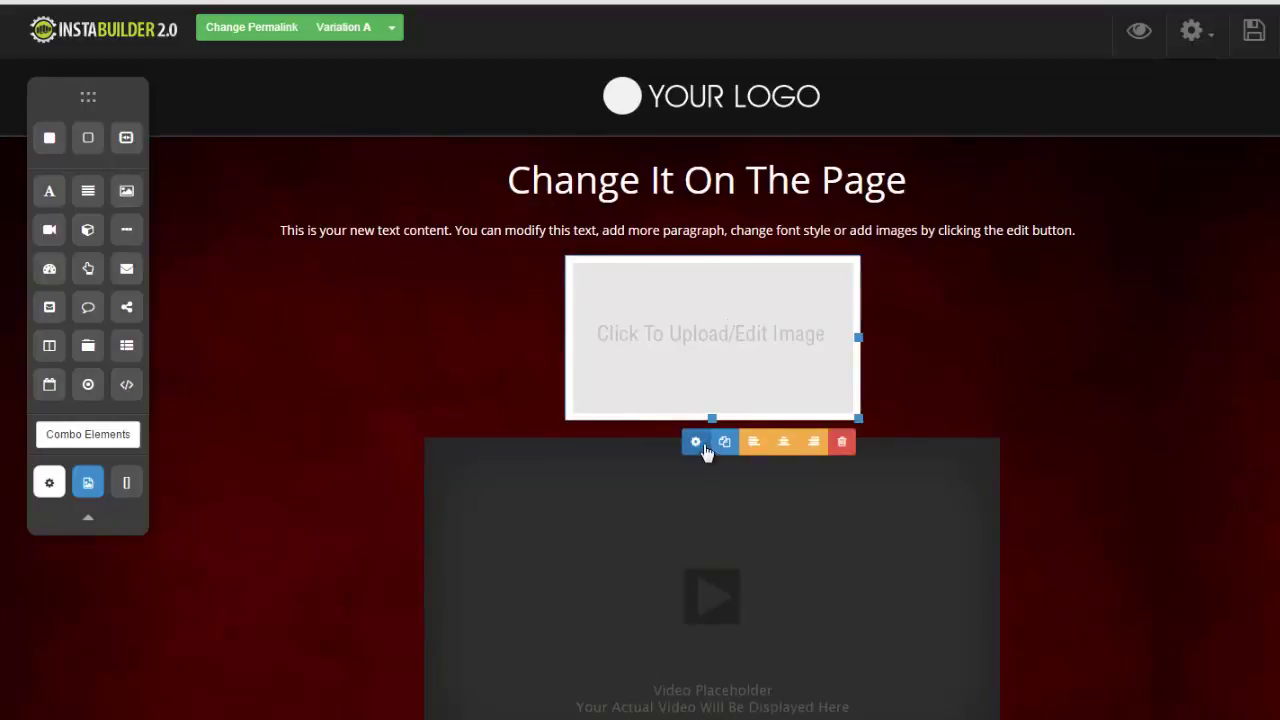
{"action": "left_click", "coordinate": [634, 445]}
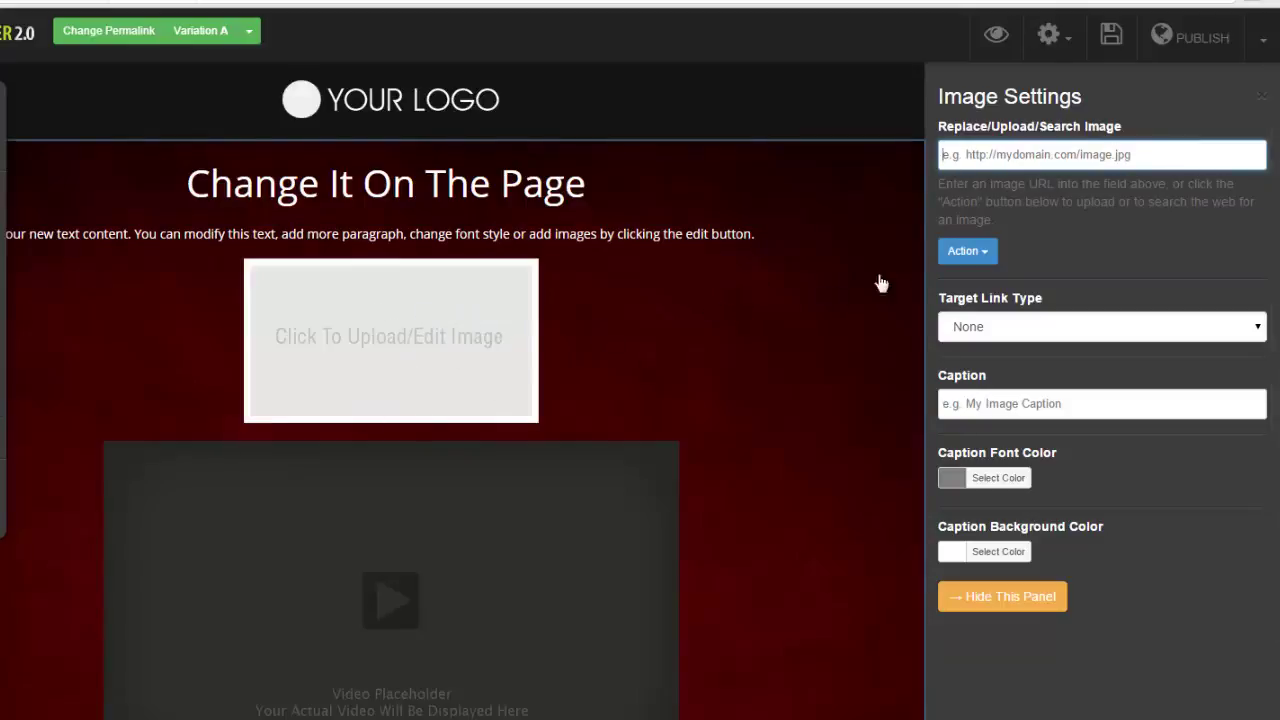
Search the web for 'car' images and use the red sports car picture
{"action": "left_click", "coordinate": [983, 258]}
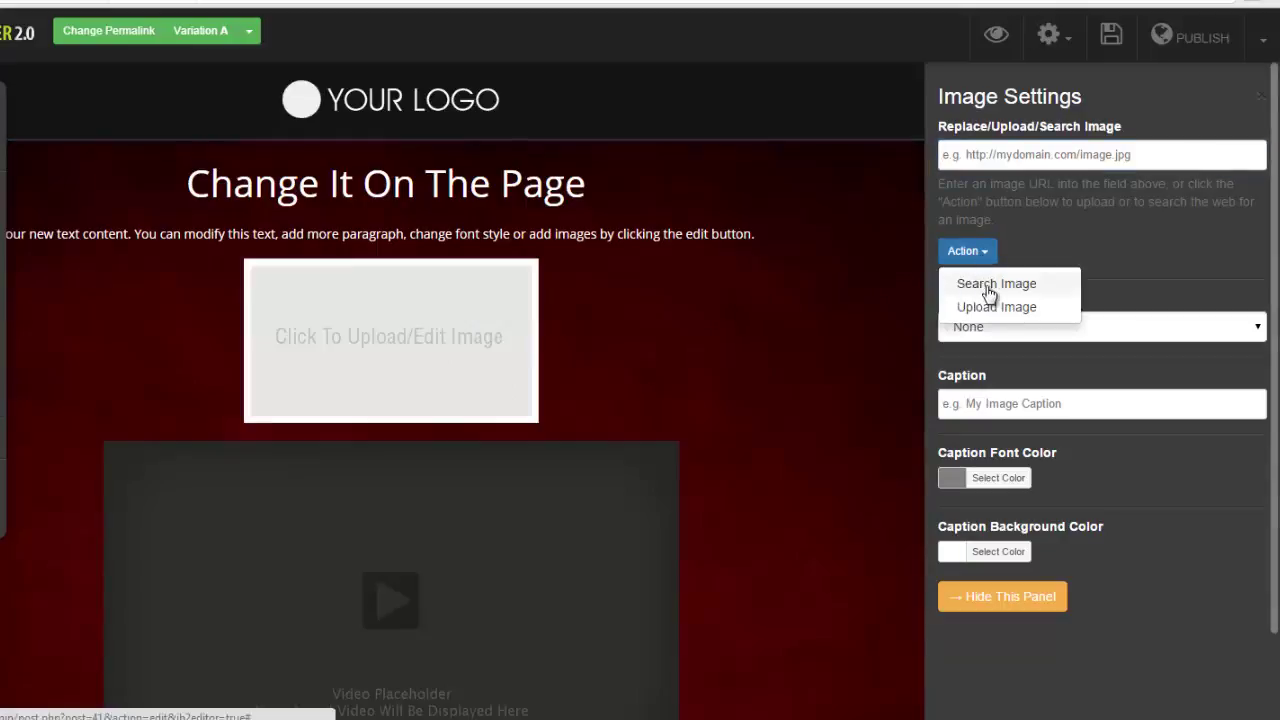
{"action": "left_click", "coordinate": [989, 286]}
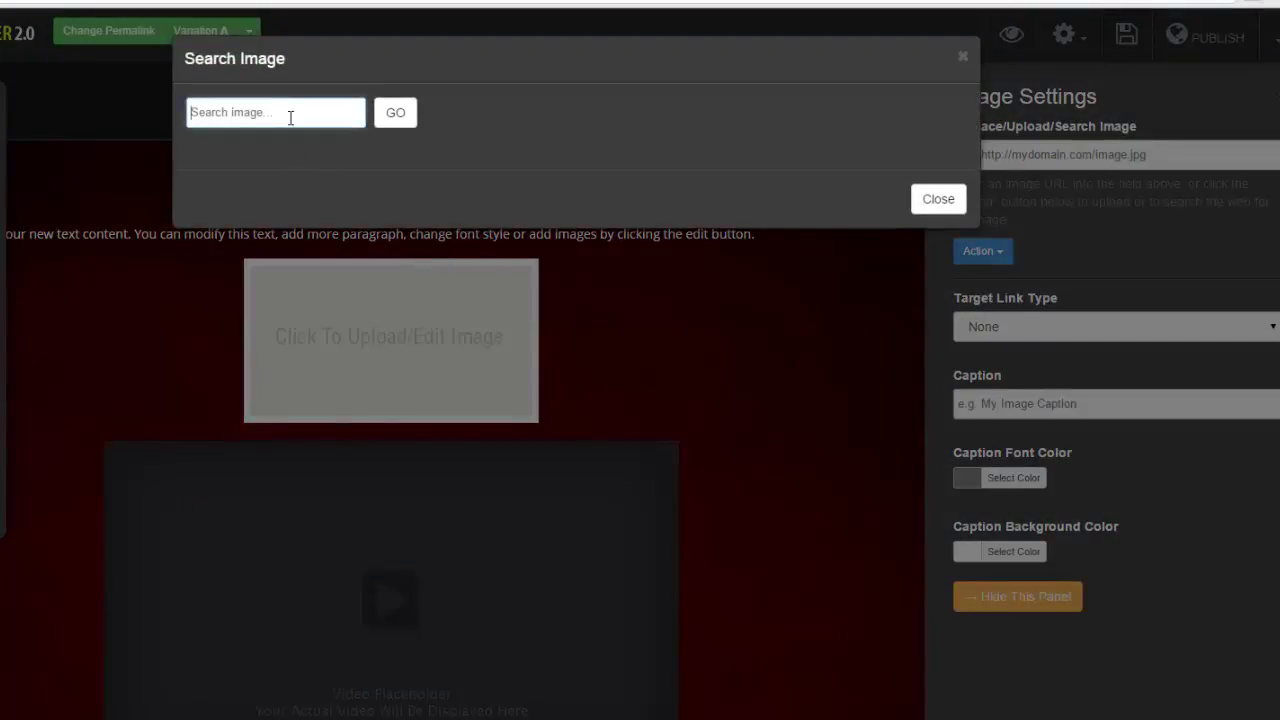
{"action": "type", "text": "car"}
{"action": "left_click", "coordinate": [395, 115]}
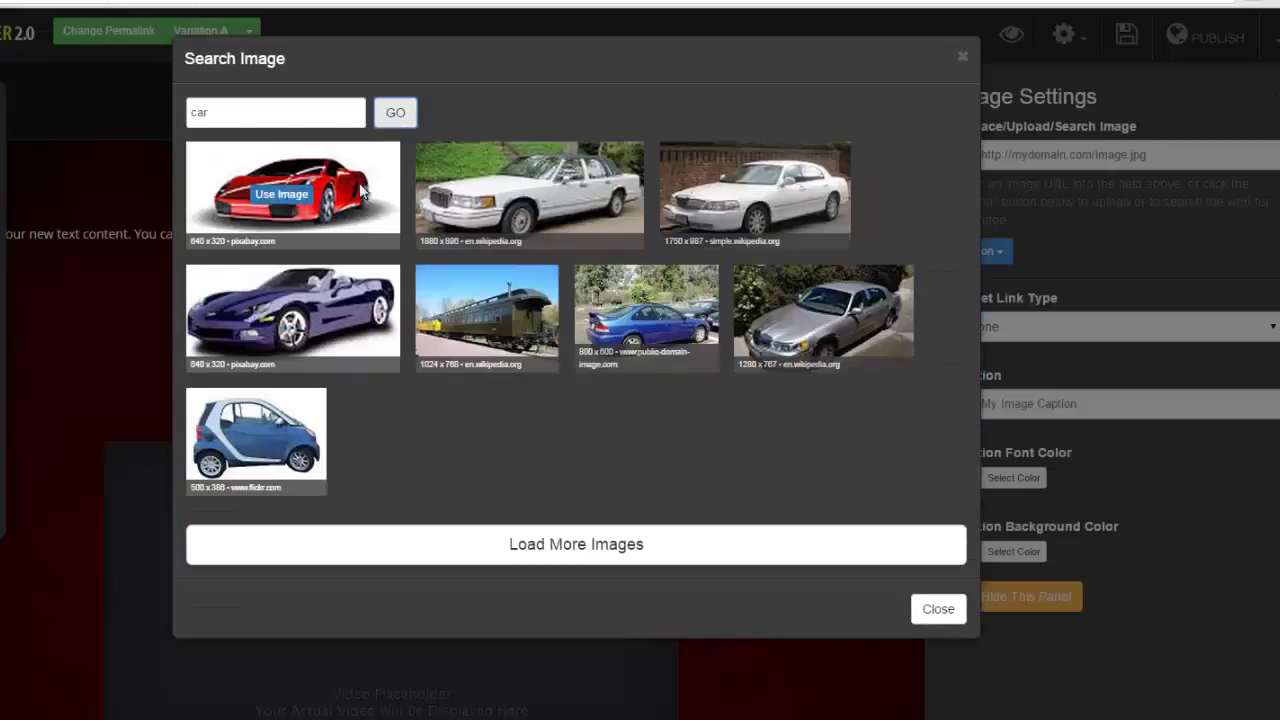
{"action": "mouse_move", "coordinate": [830, 200]}
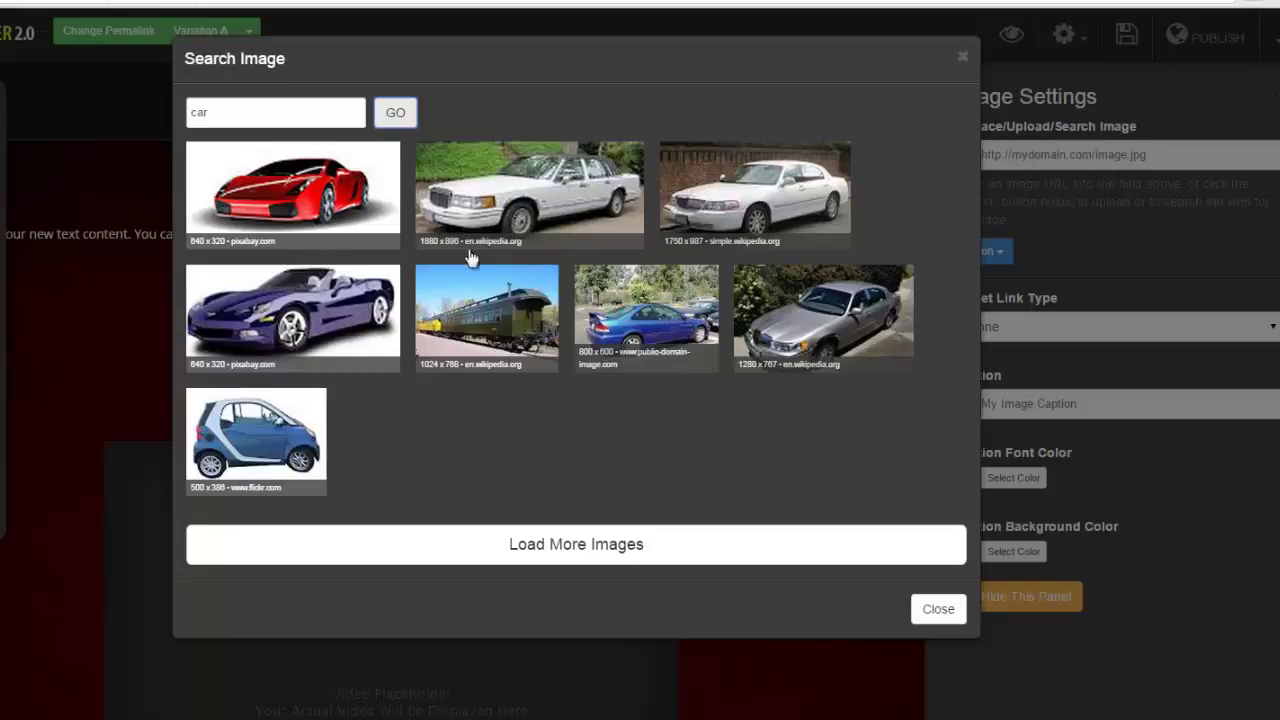
{"action": "mouse_move", "coordinate": [503, 247]}
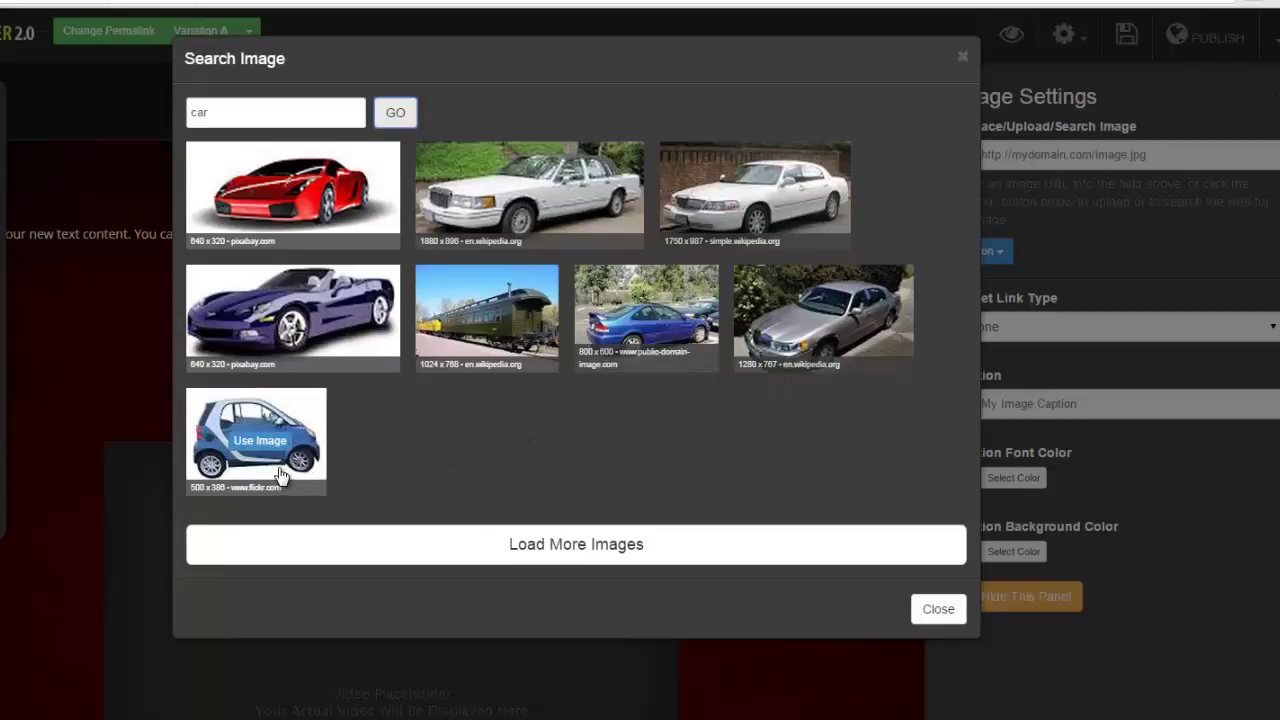
{"action": "mouse_move", "coordinate": [312, 205]}
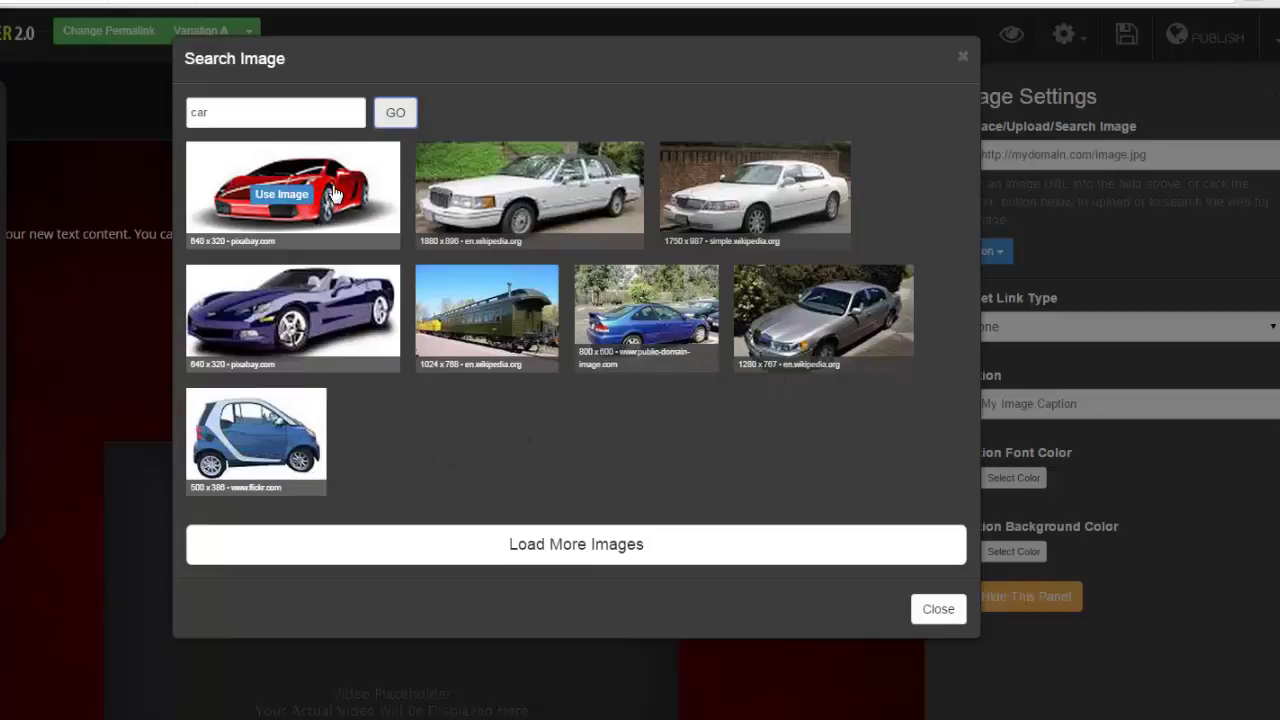
{"action": "left_click", "coordinate": [283, 197]}
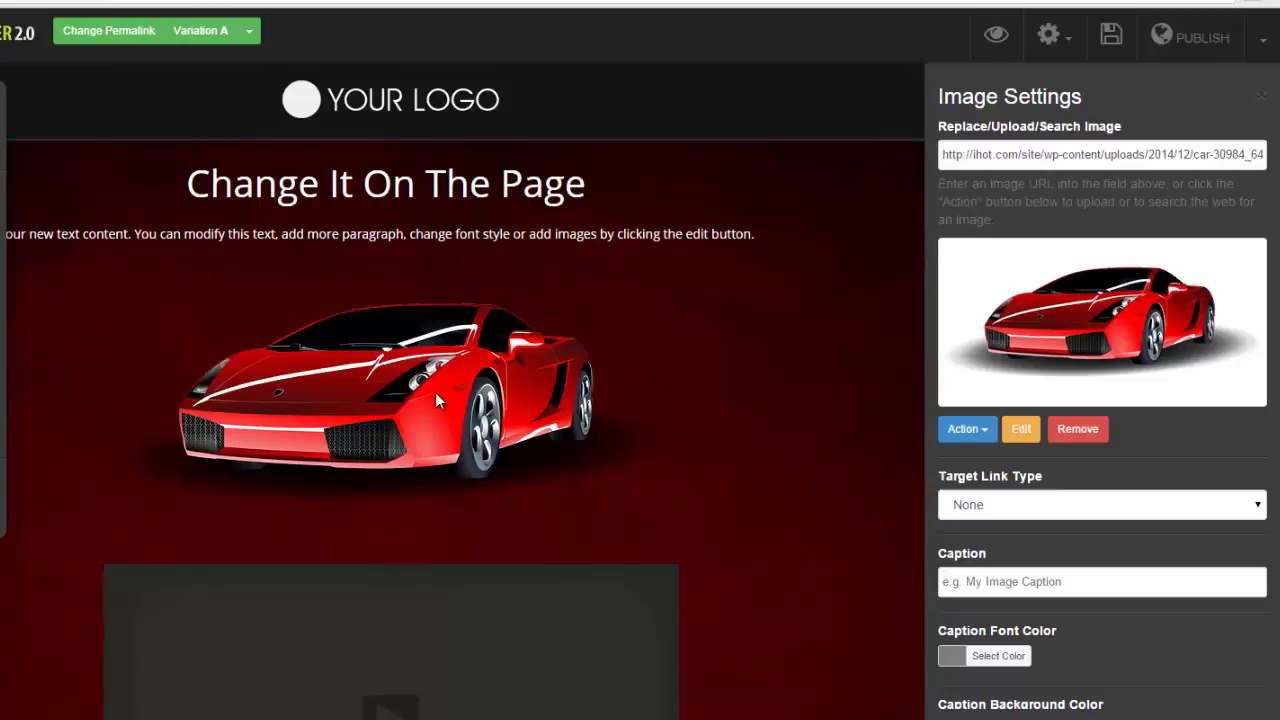
Move the car image above the paragraph, directly under the top heading
{"action": "left_click", "coordinate": [492, 398]}
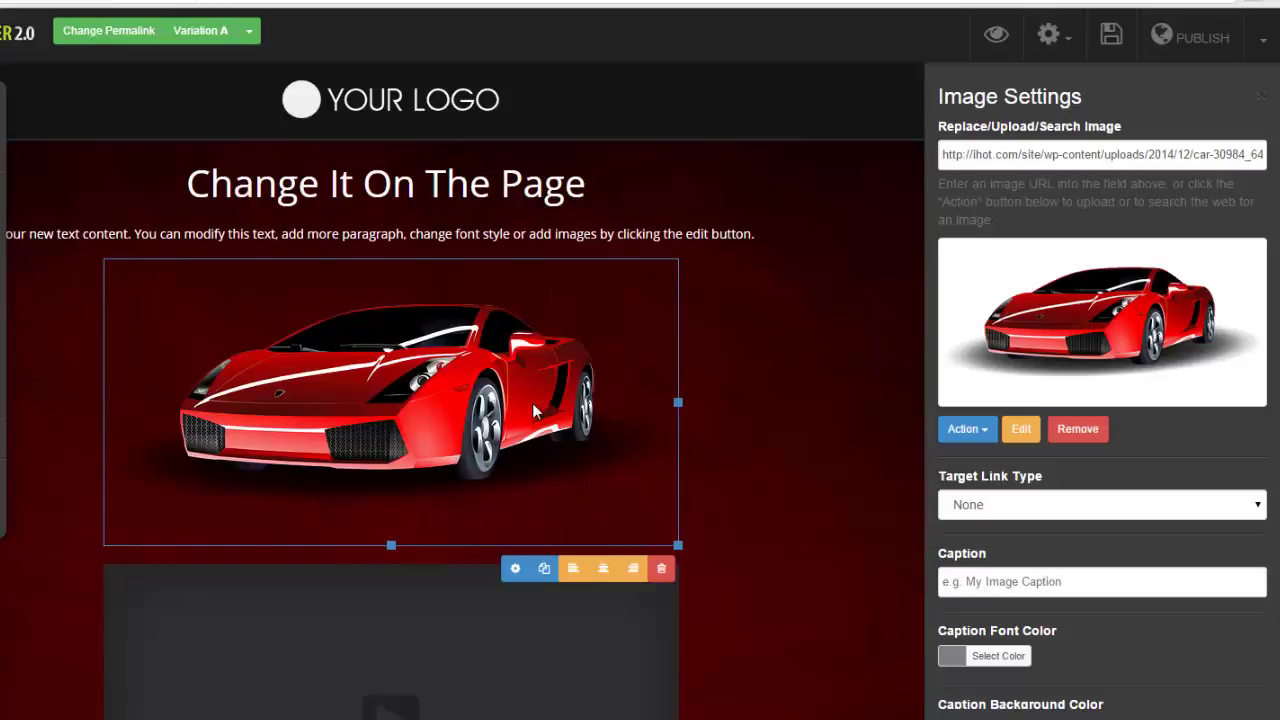
{"action": "left_click_drag", "start_coordinate": [532, 403], "coordinate": [532, 226]}
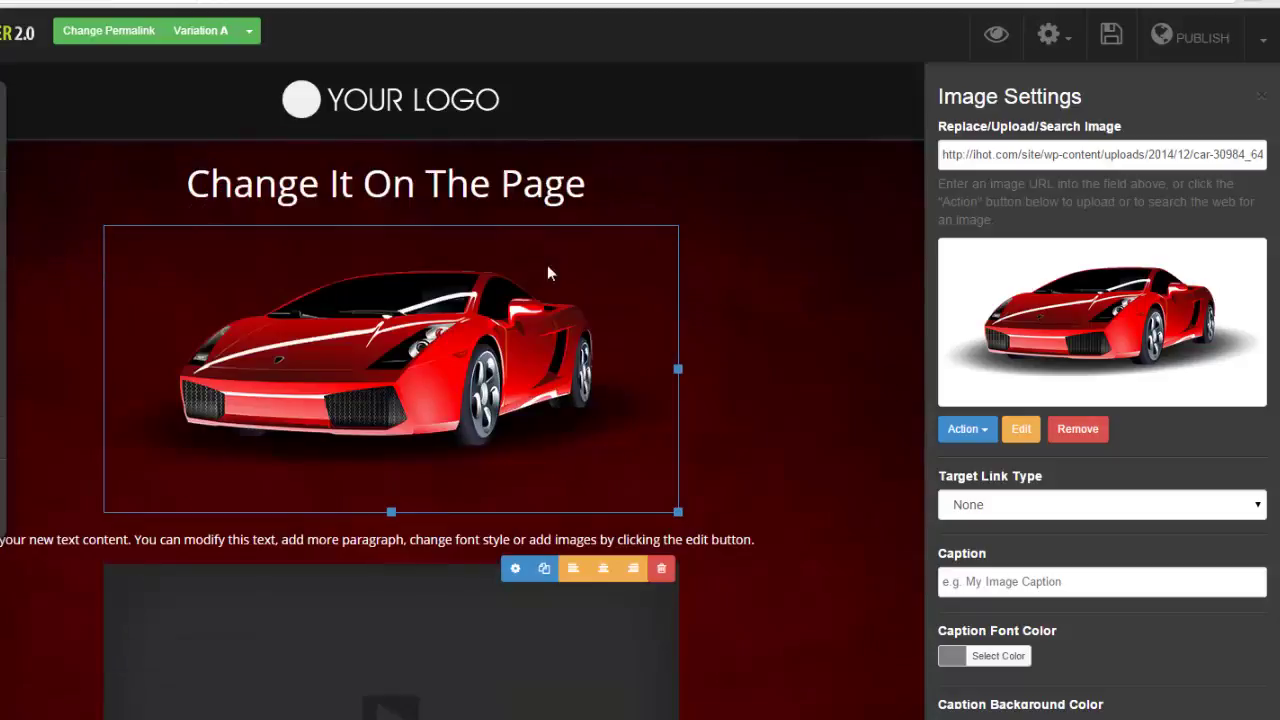
{"action": "left_click", "coordinate": [780, 402]}
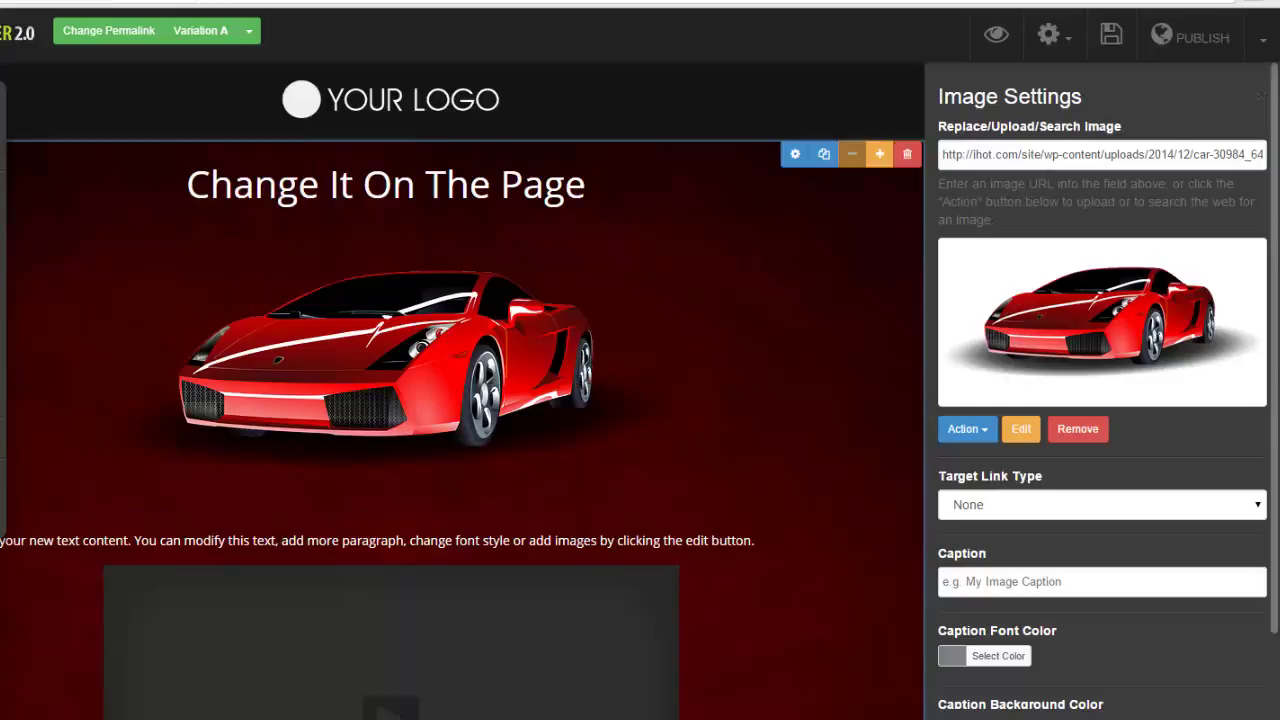
{"action": "scroll", "coordinate": [728, 372], "scroll_direction": "down", "scroll_amount": 1}
{"action": "scroll", "coordinate": [734, 394], "scroll_direction": "up", "scroll_amount": 1}
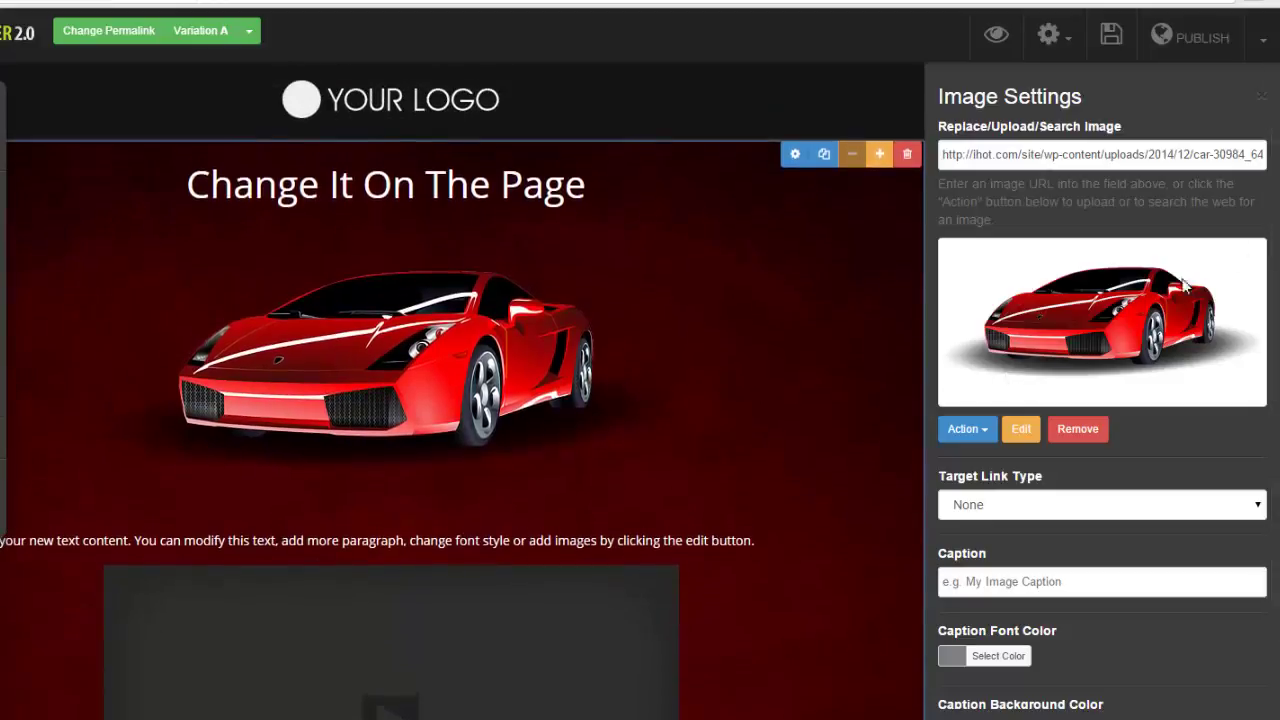
Open the car image's editor, dismiss the Aviary notice, and leave the link type at None
{"action": "left_click", "coordinate": [1020, 430]}
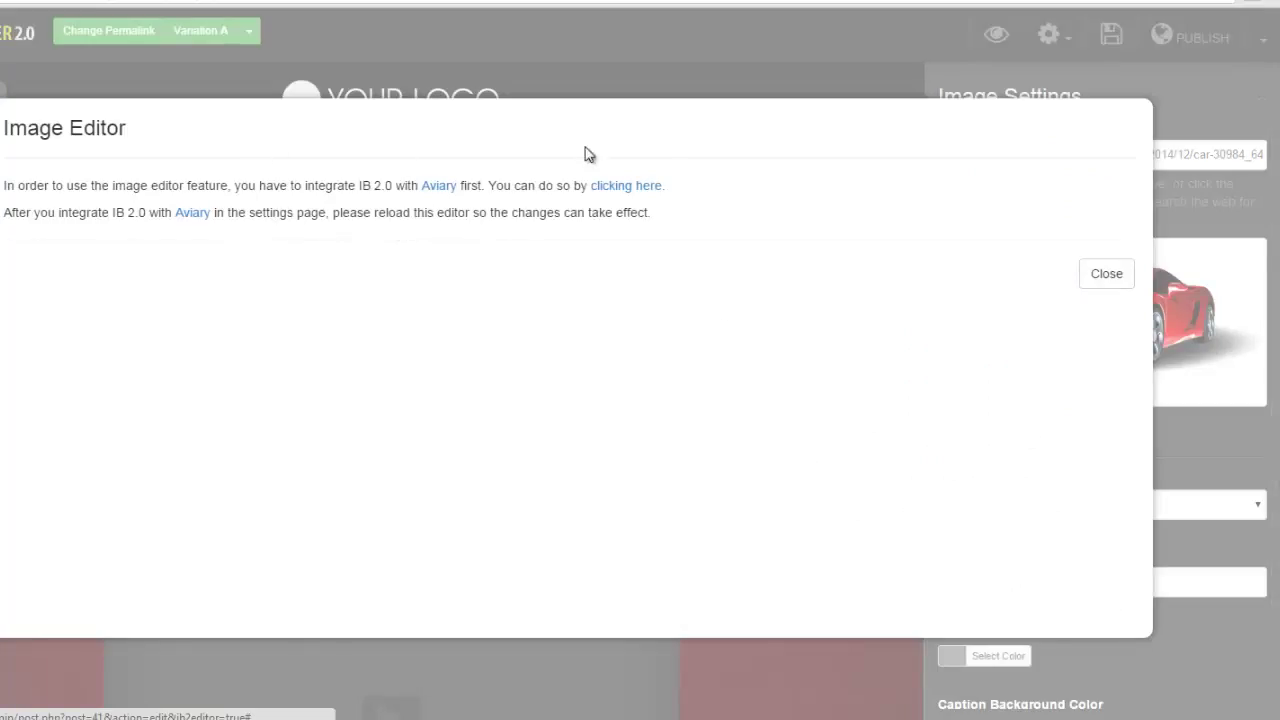
{"action": "left_click", "coordinate": [1112, 275]}
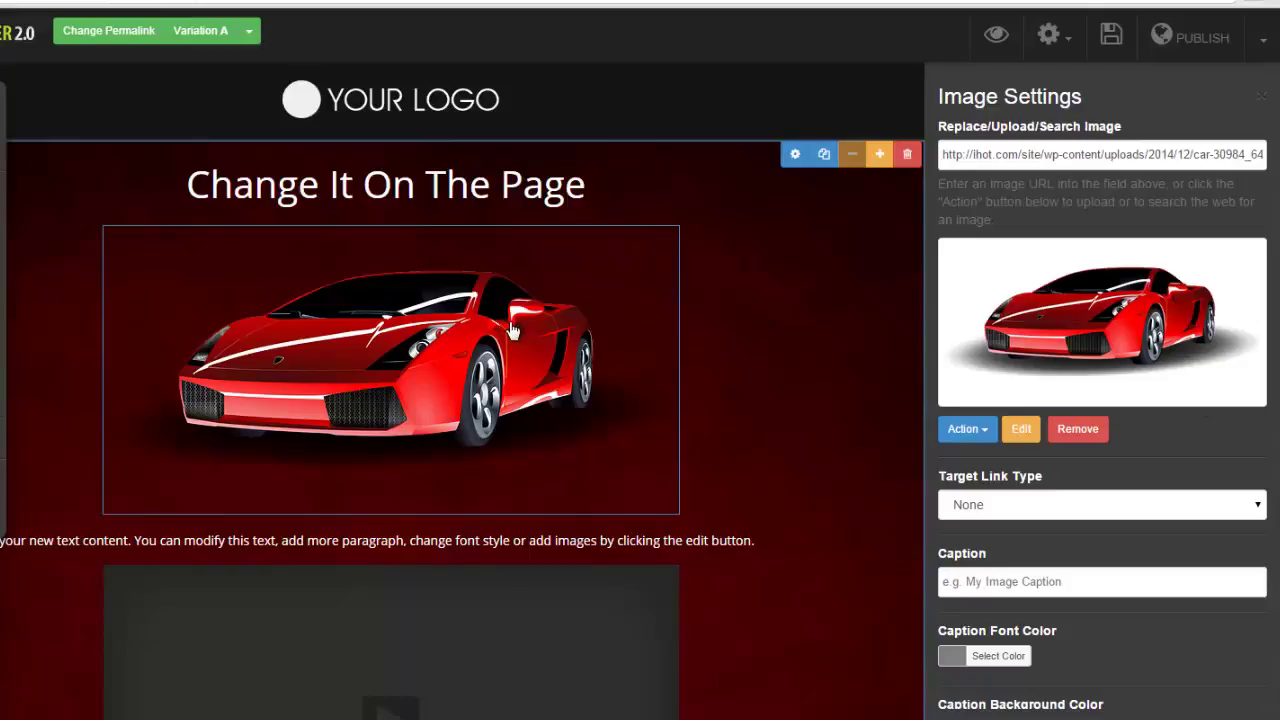
{"action": "left_click", "coordinate": [1257, 507]}
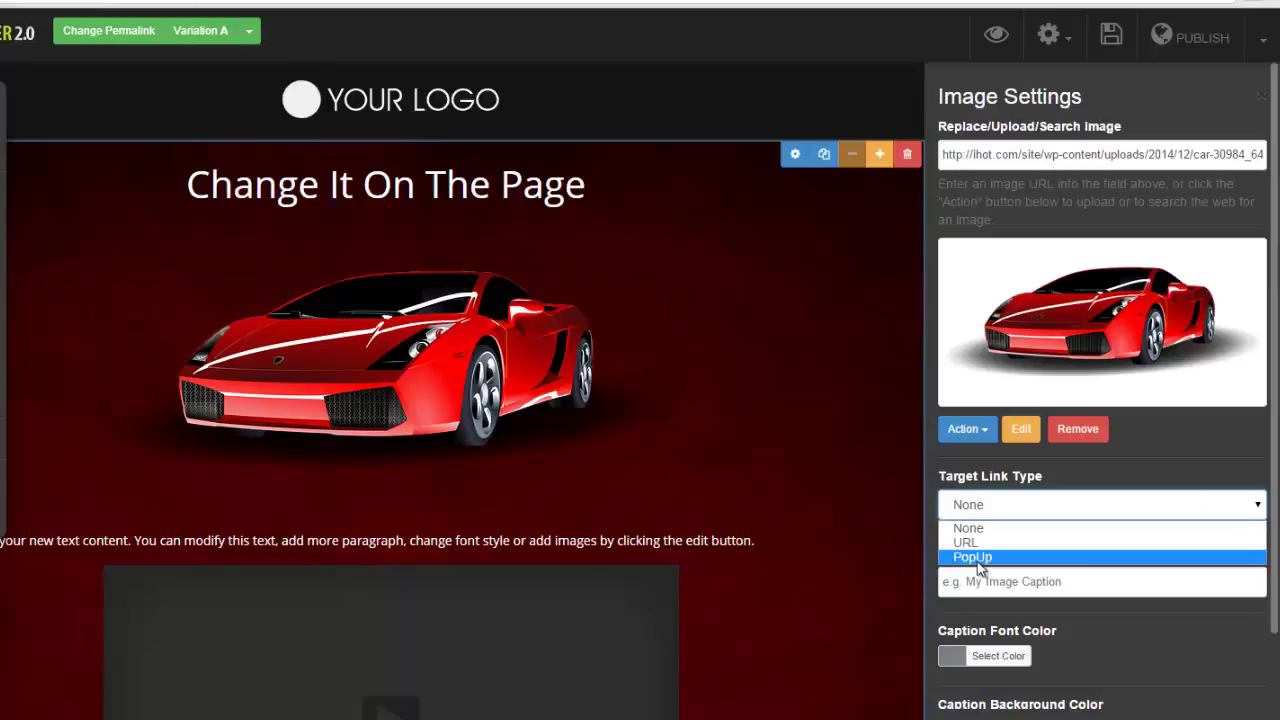
{"action": "left_click", "coordinate": [808, 564]}
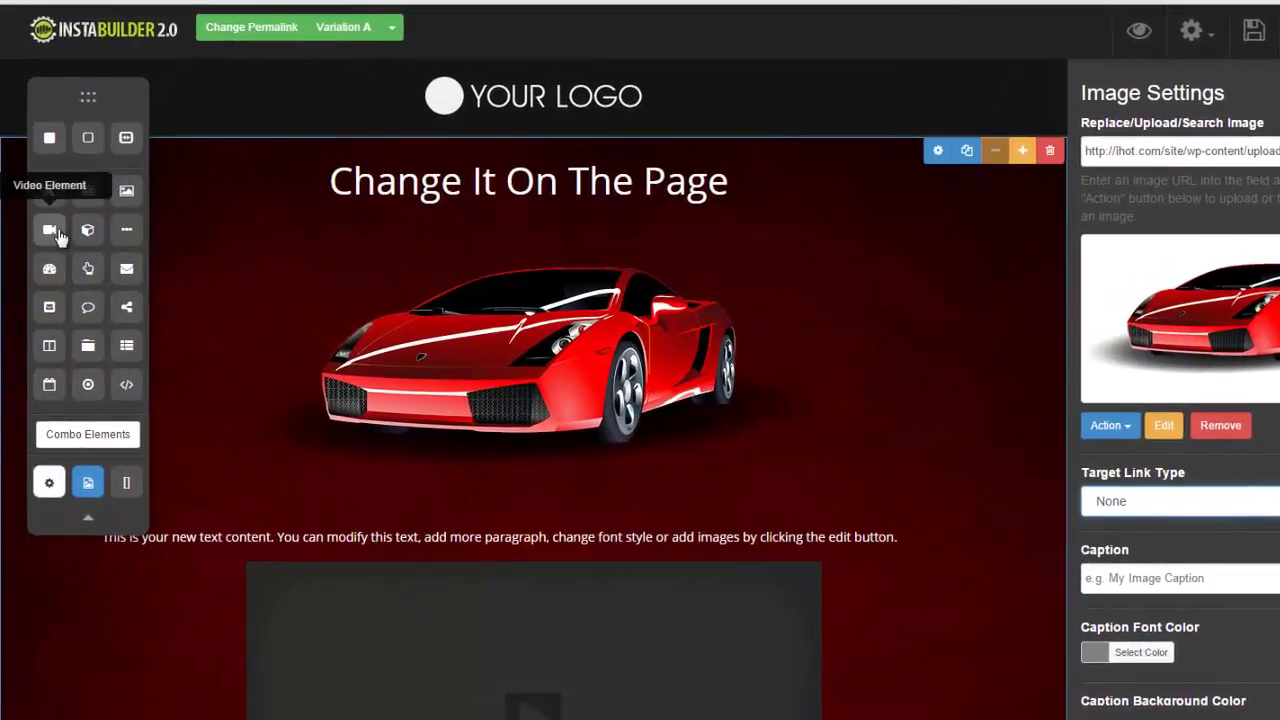
Add a video element, delete the car image with confirmation, and select the video placeholder
{"action": "left_click_drag", "start_coordinate": [49, 232], "coordinate": [548, 242]}
{"action": "mouse_move", "coordinate": [701, 624]}
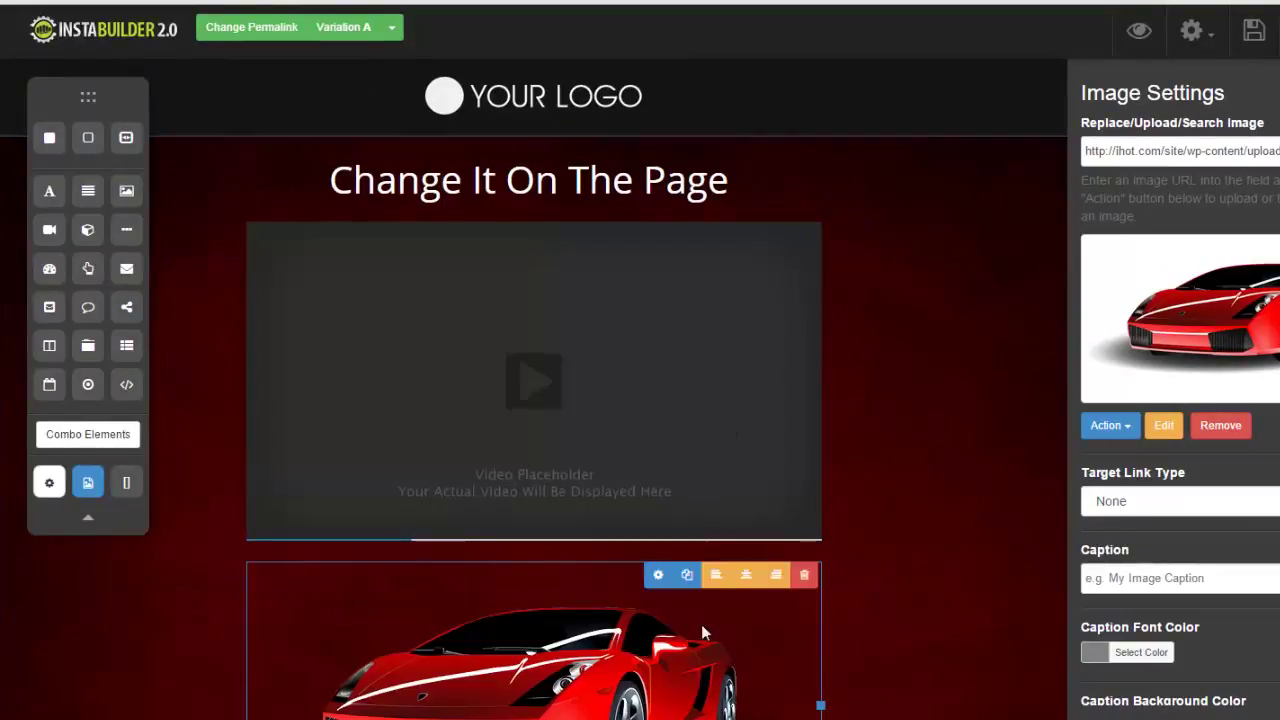
{"action": "left_click", "coordinate": [806, 577]}
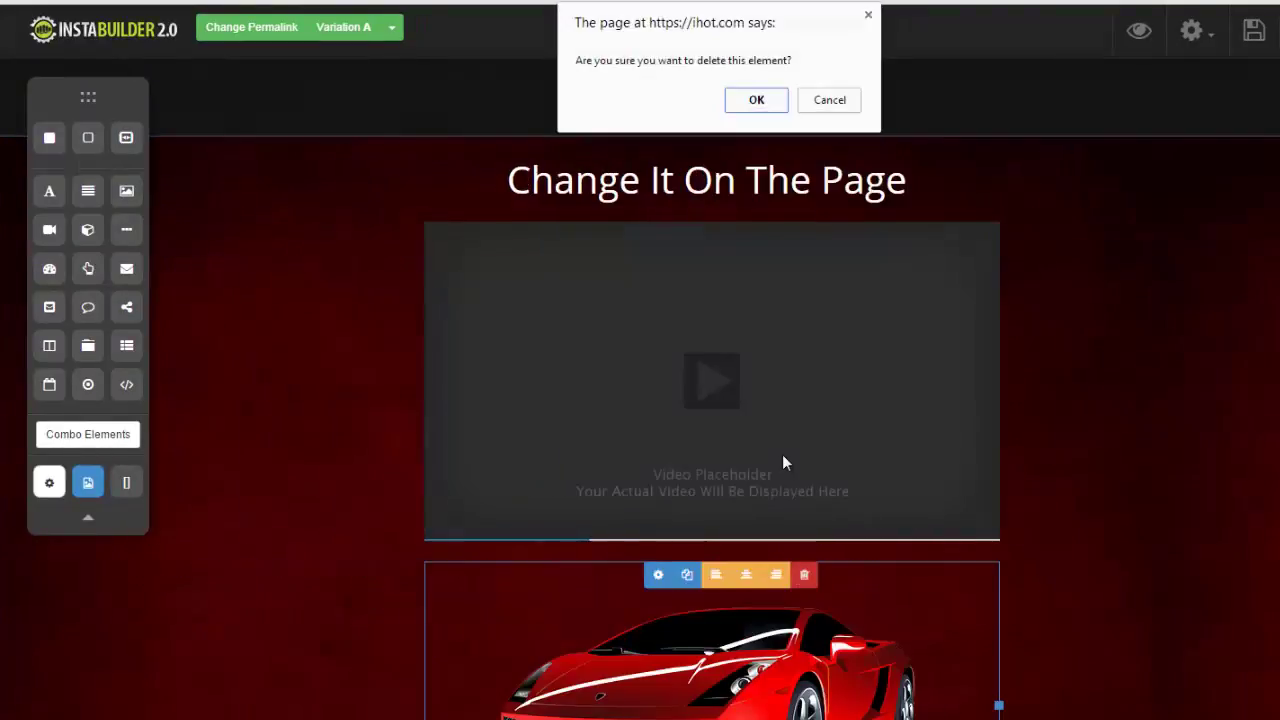
{"action": "left_click", "coordinate": [752, 99]}
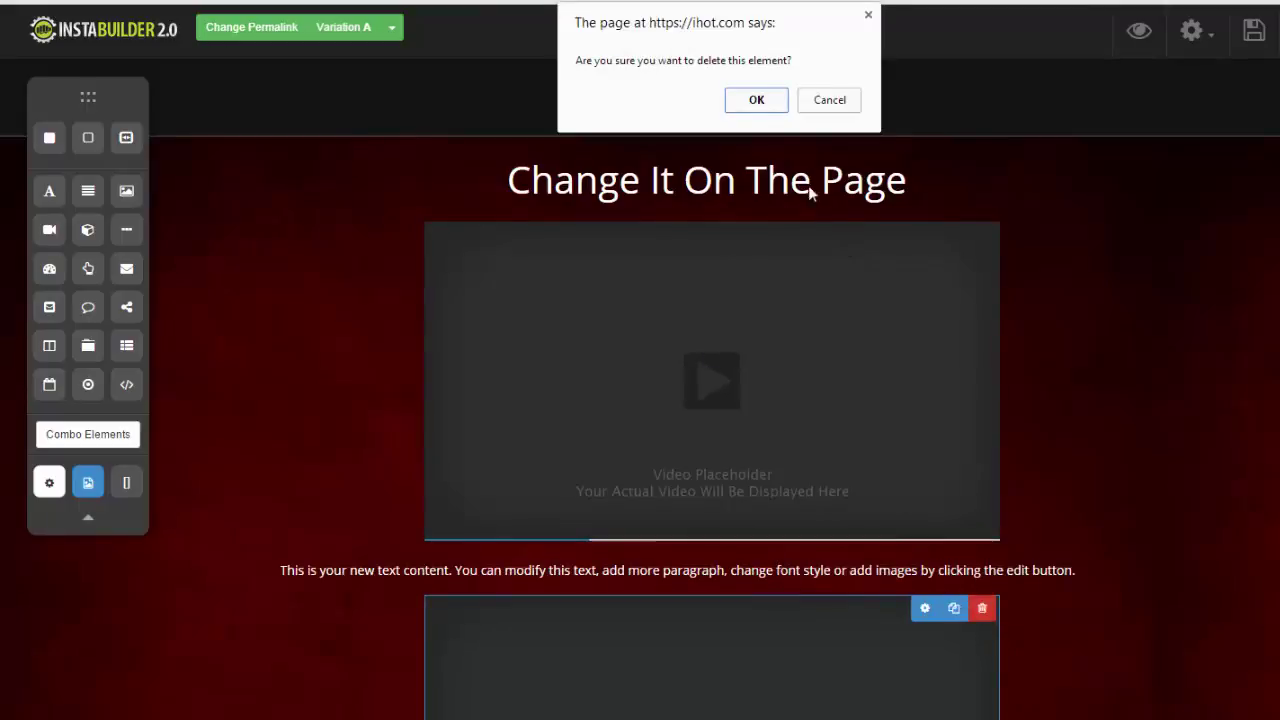
{"action": "left_click", "coordinate": [756, 101]}
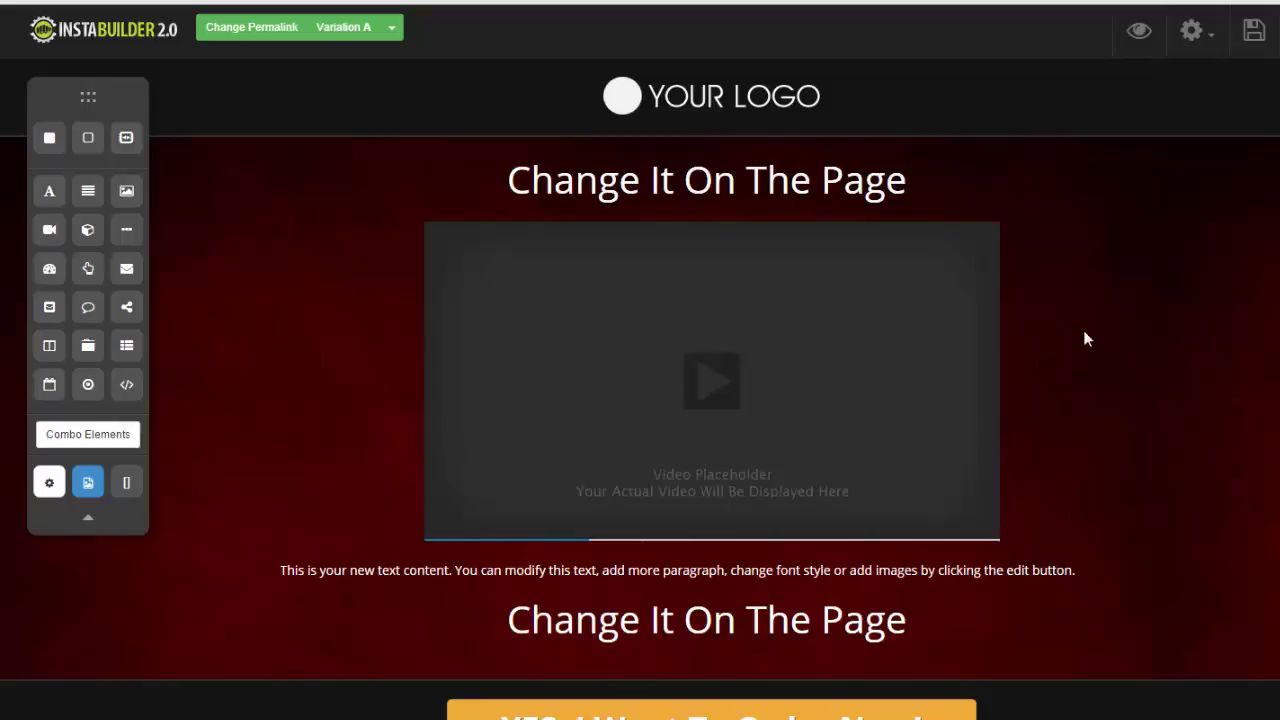
{"action": "left_click", "coordinate": [960, 332]}
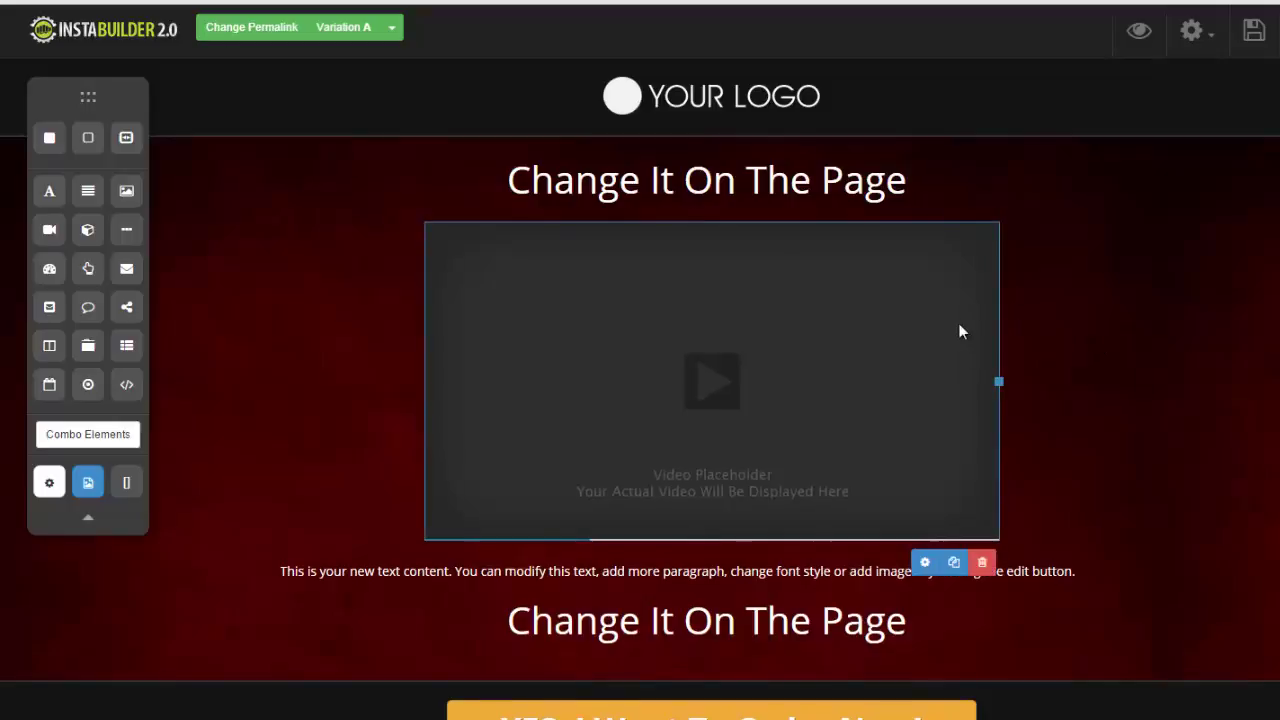
In the video settings, try Embed Code, return to YouTube, and leave Autoplay off
{"action": "left_click", "coordinate": [925, 564]}
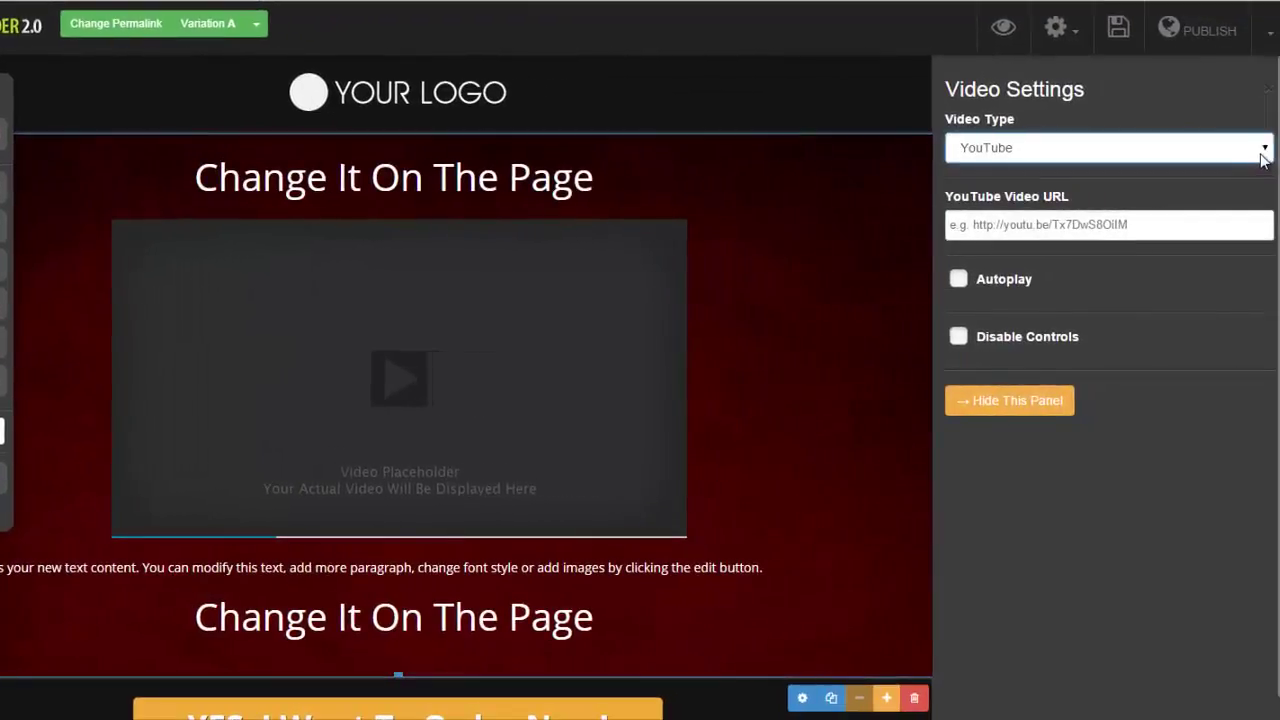
{"action": "left_click", "coordinate": [1262, 148]}
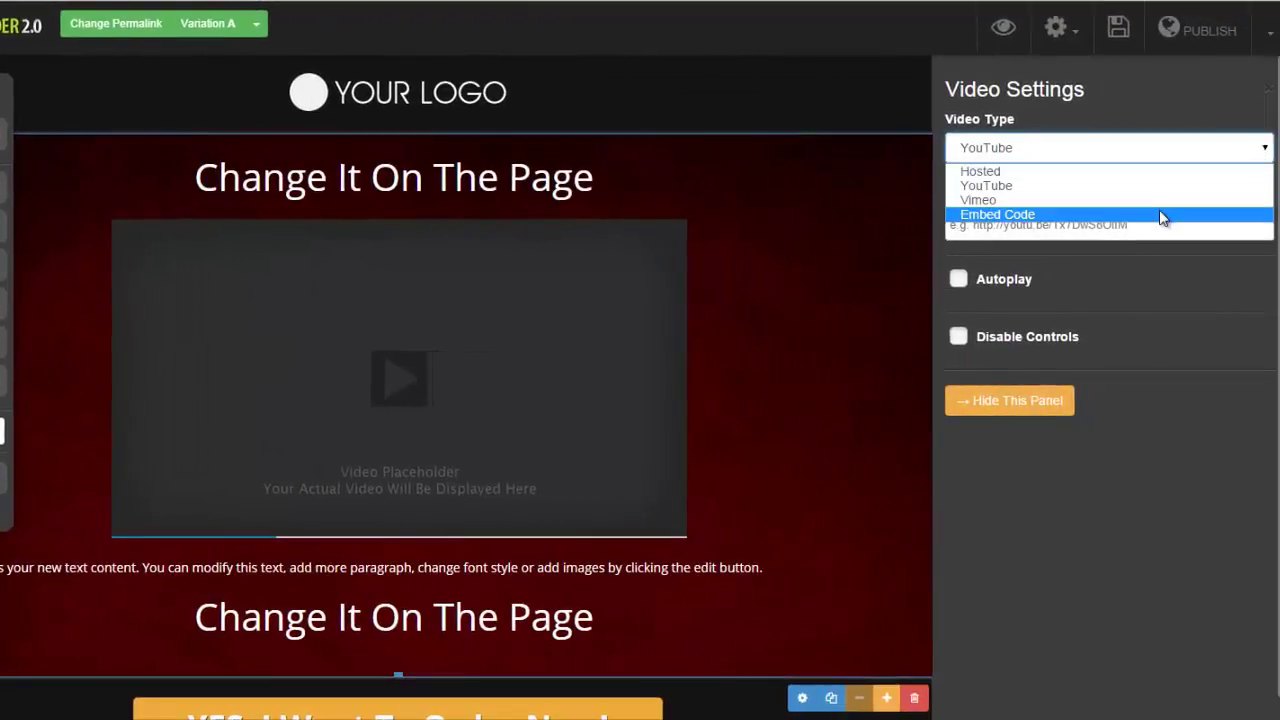
{"action": "left_click", "coordinate": [1162, 216]}
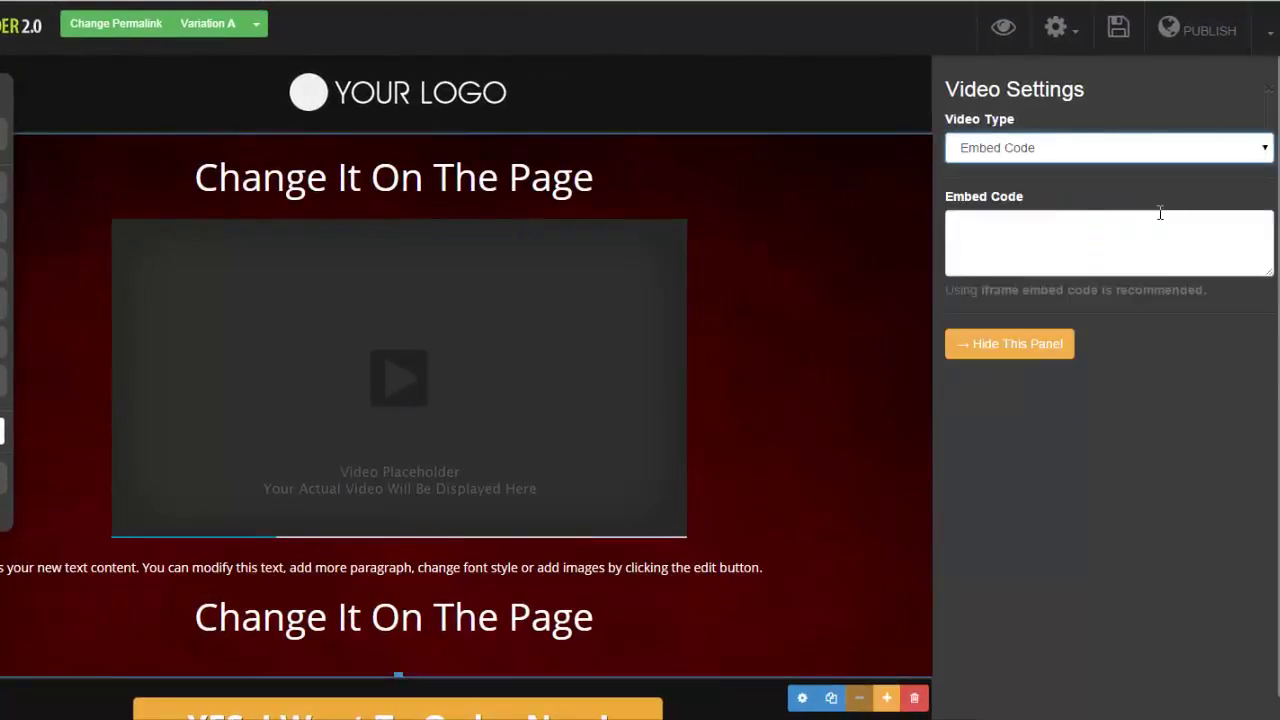
{"action": "left_click", "coordinate": [1243, 152]}
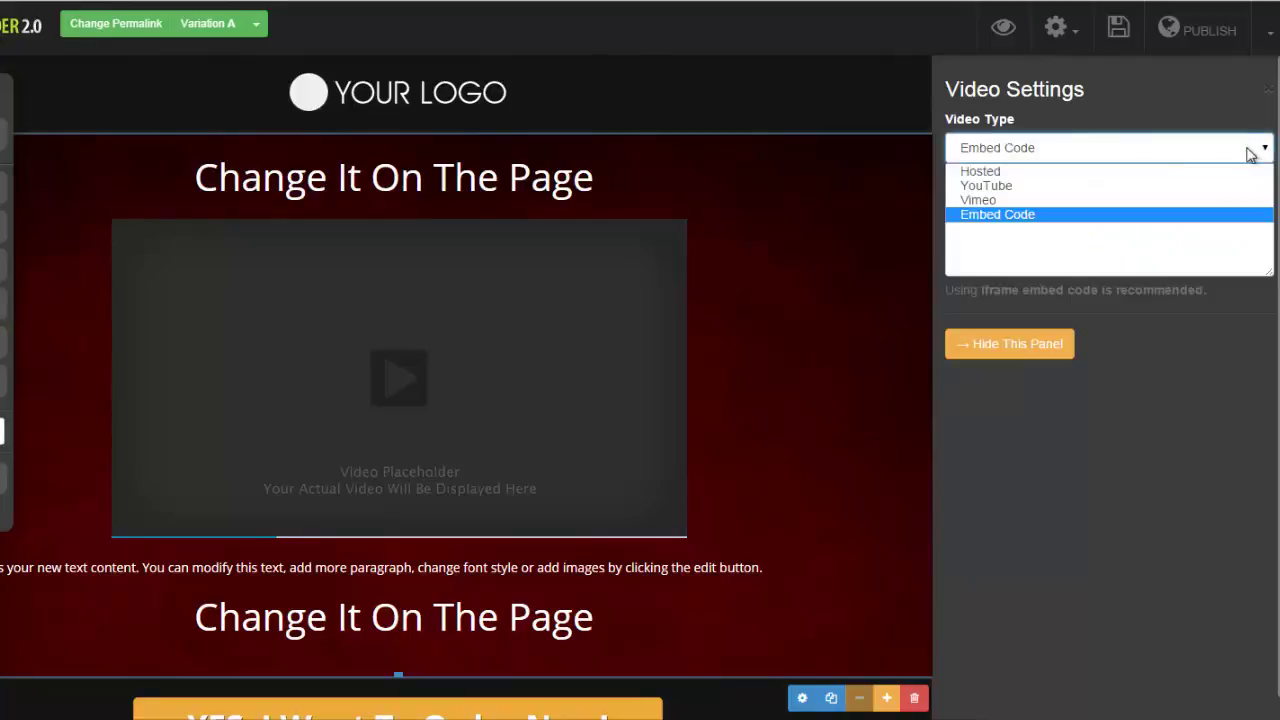
{"action": "left_click", "coordinate": [1145, 187]}
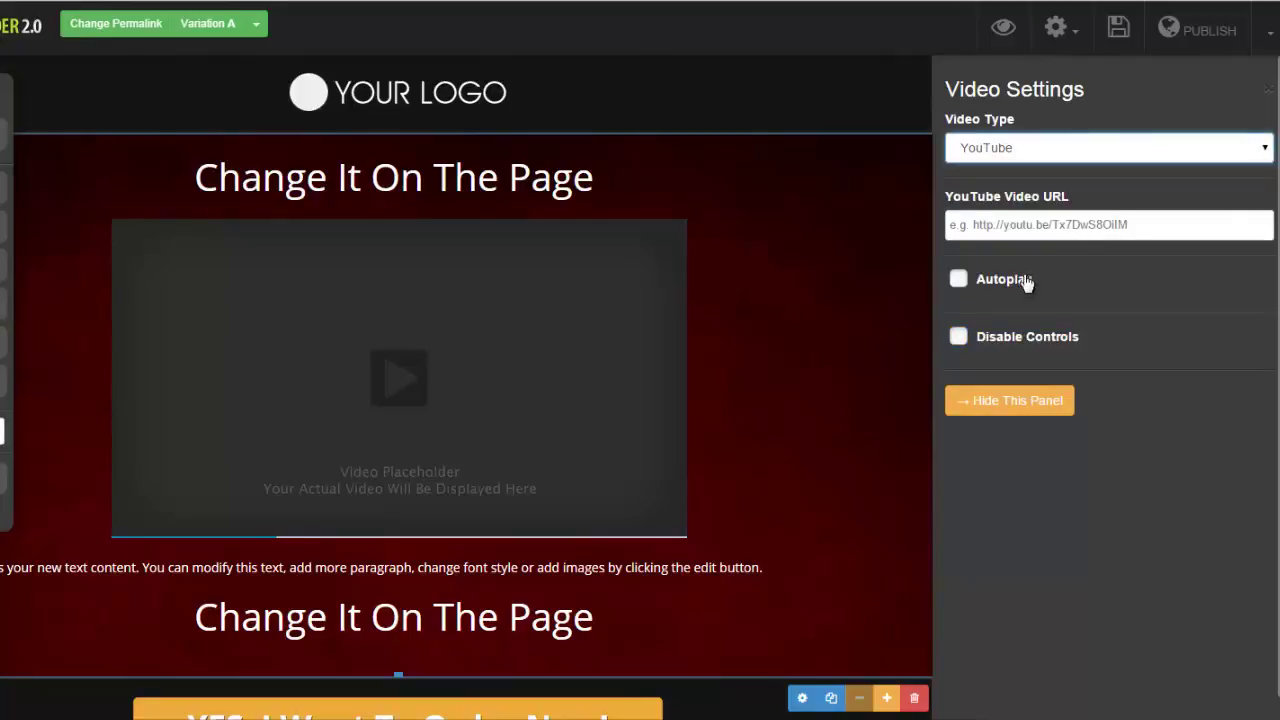
{"action": "left_click", "coordinate": [959, 280]}
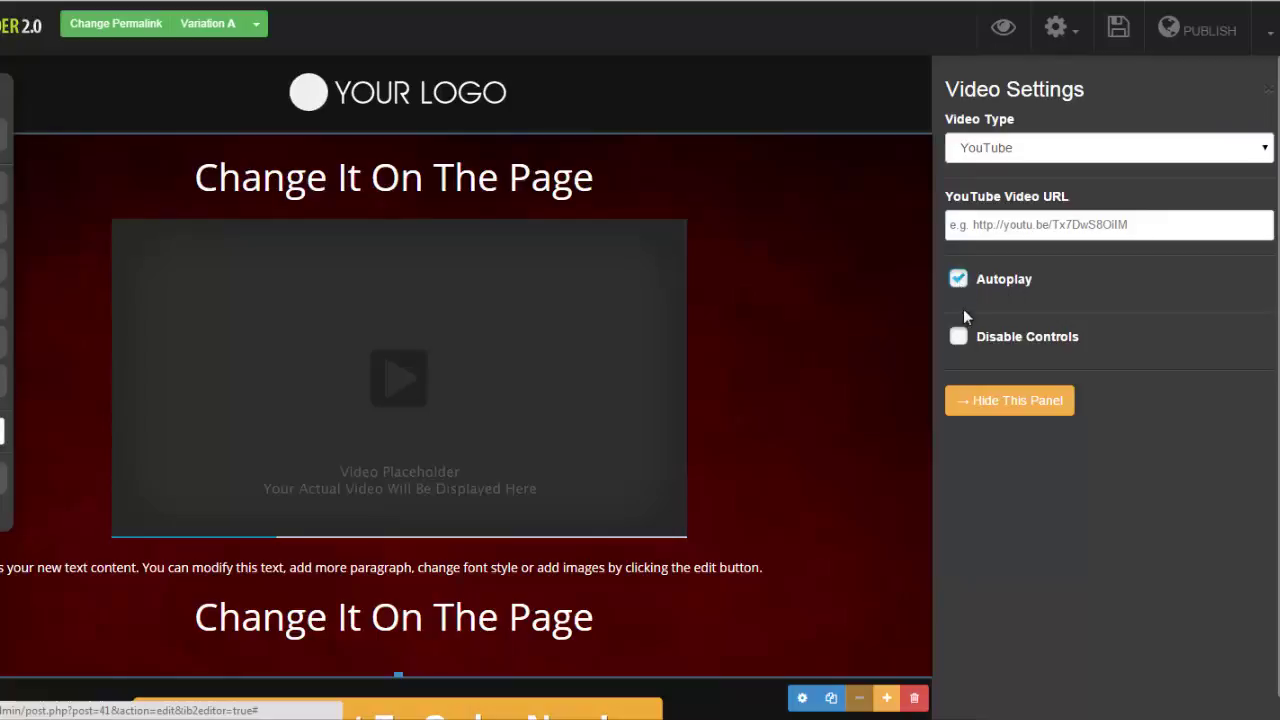
{"action": "left_click", "coordinate": [960, 279]}
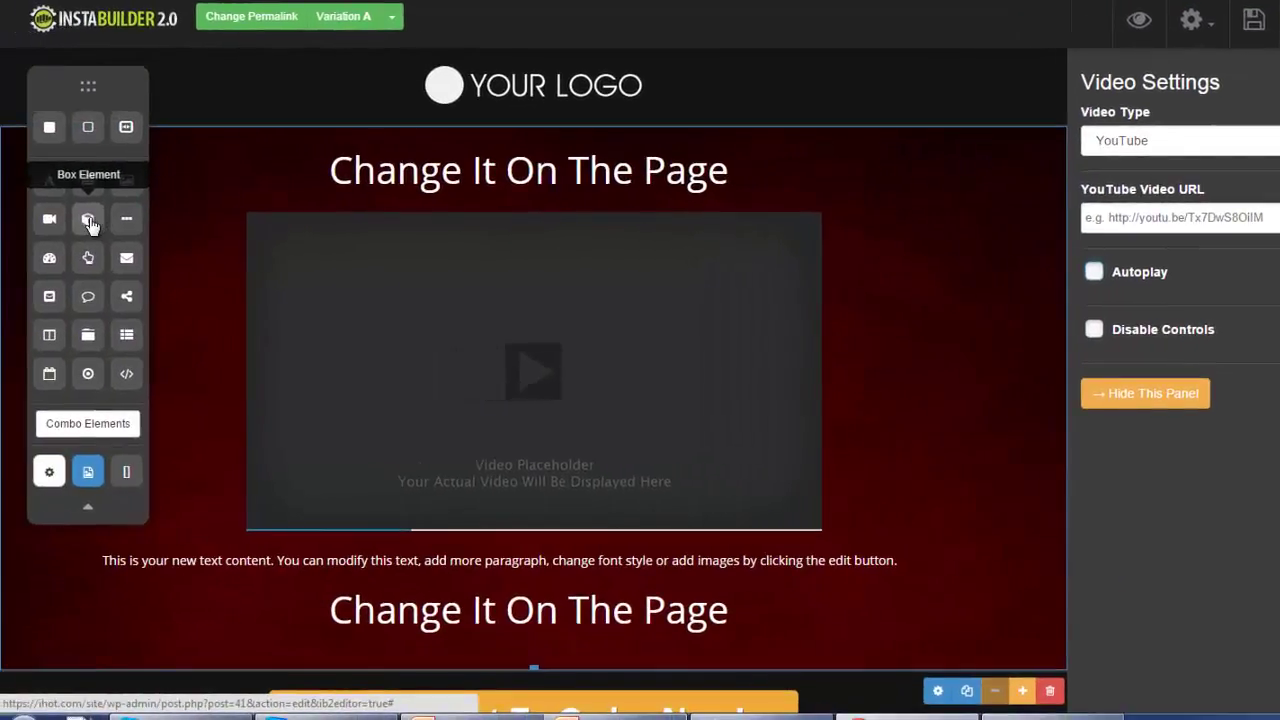
Add a box element above the video and give it a red background colour
{"action": "left_click_drag", "start_coordinate": [389, 245], "coordinate": [523, 226]}
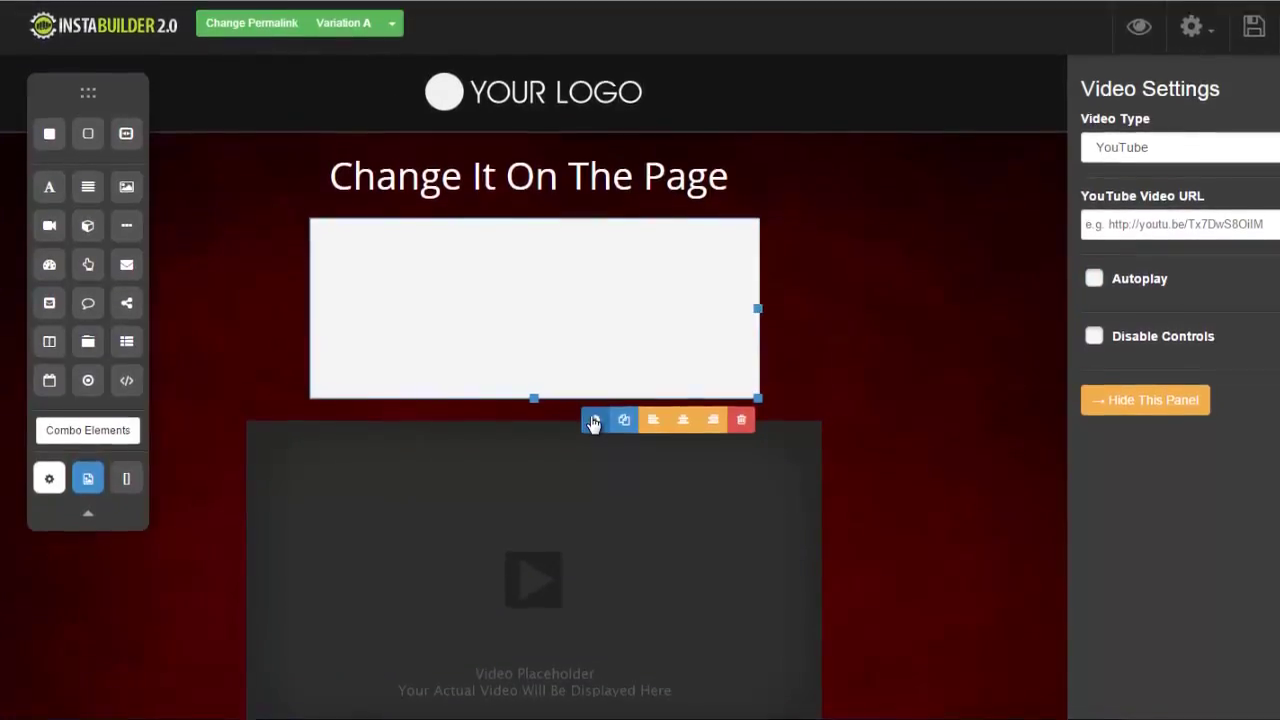
{"action": "left_click", "coordinate": [593, 421]}
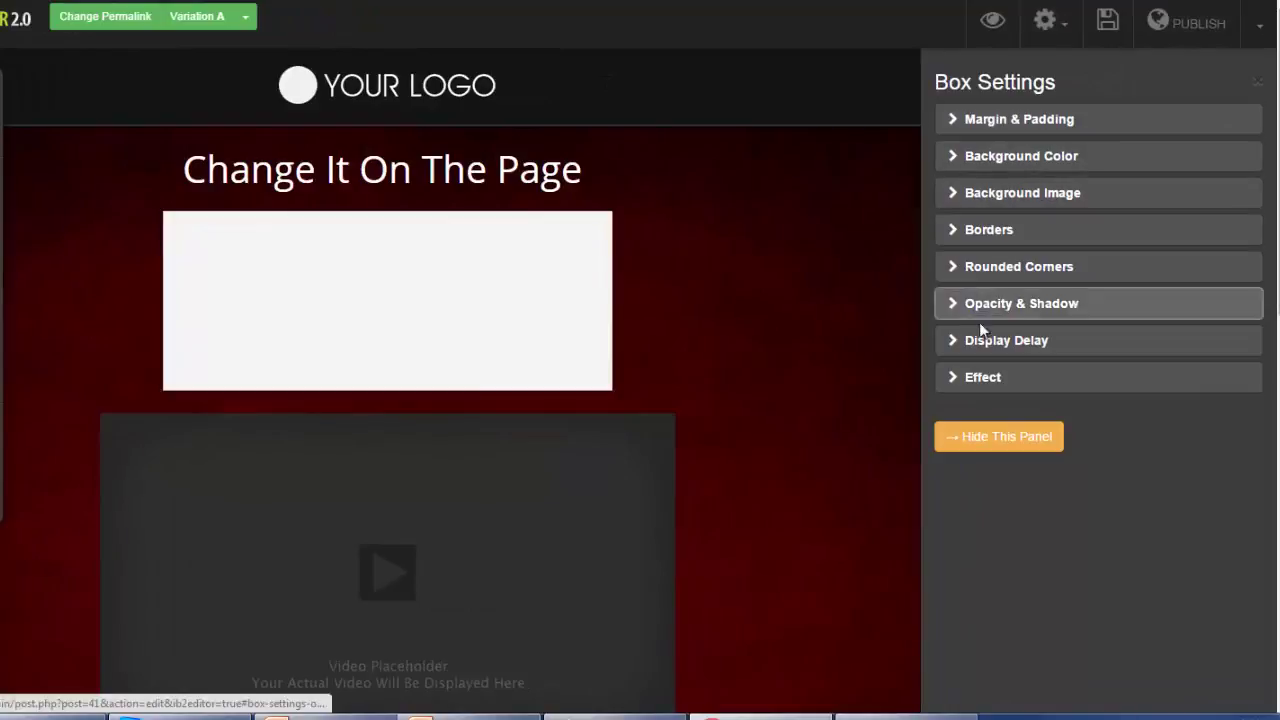
{"action": "left_click", "coordinate": [955, 130]}
{"action": "left_click", "coordinate": [953, 128]}
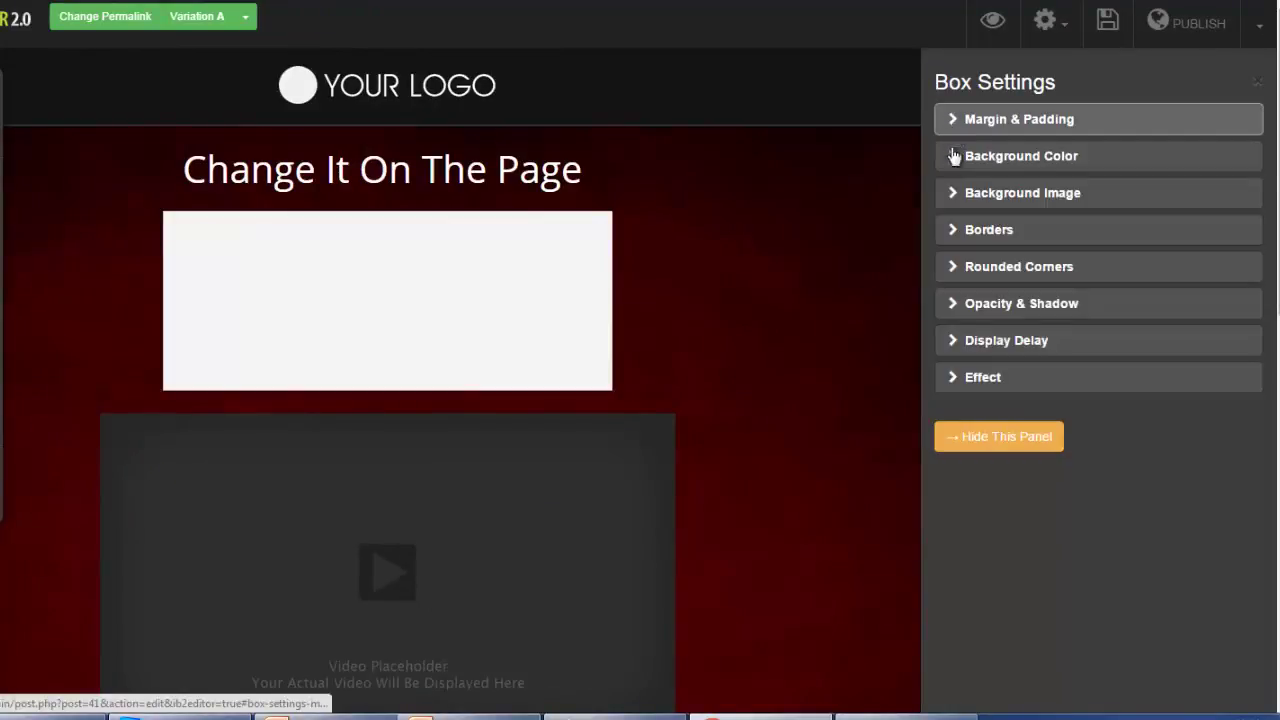
{"action": "left_click", "coordinate": [953, 156]}
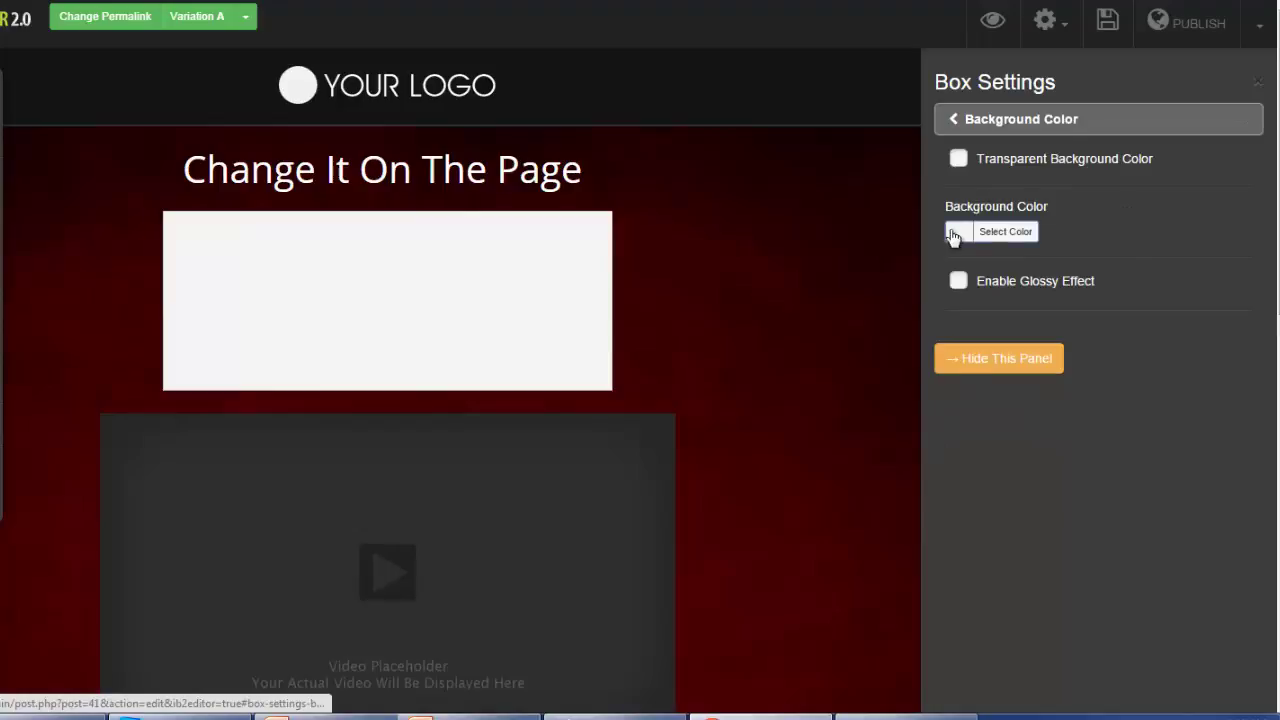
{"action": "left_click", "coordinate": [951, 231]}
{"action": "left_click_drag", "start_coordinate": [986, 306], "coordinate": [1052, 324]}
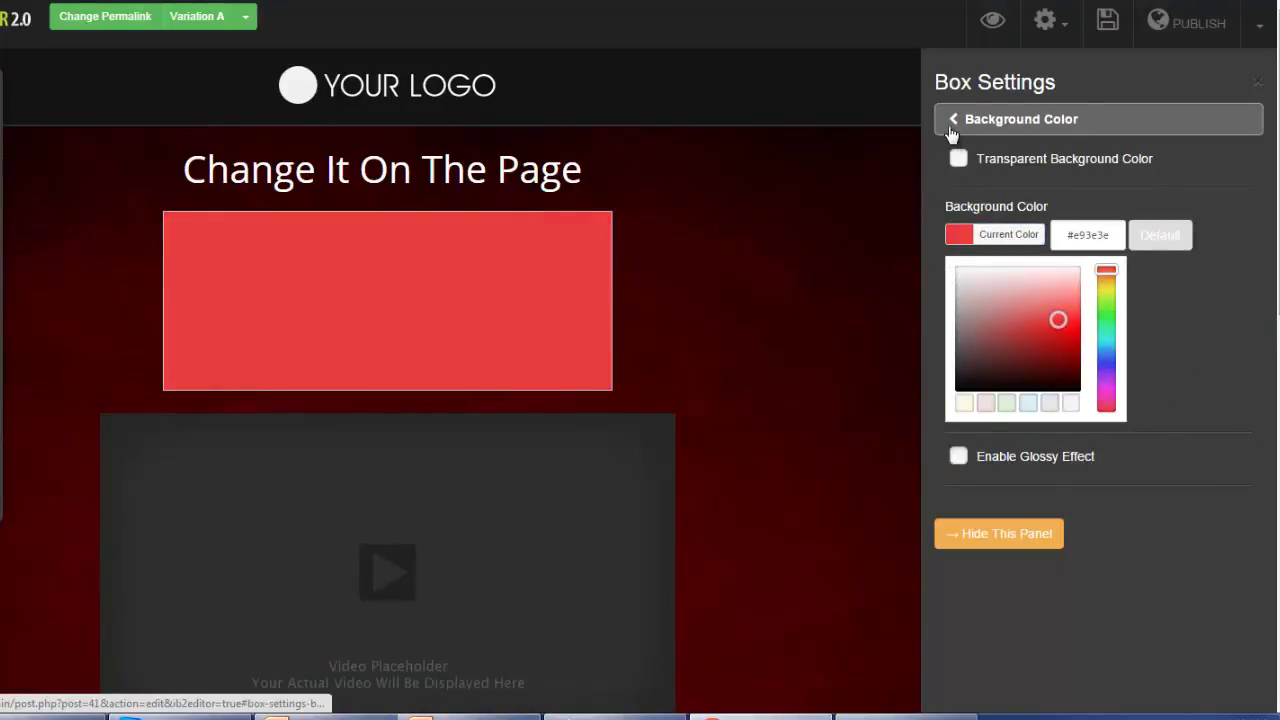
{"action": "left_click", "coordinate": [953, 121]}
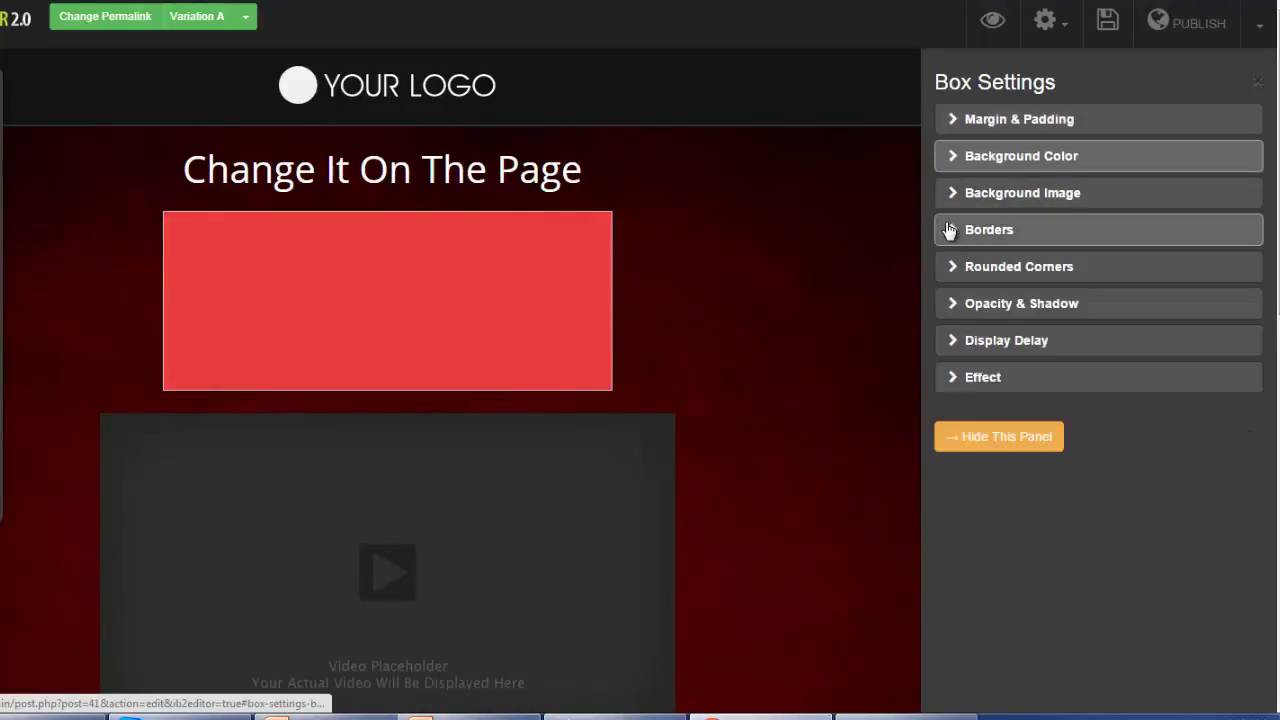
Round the box's bottom corners to 6 px and keep its display animation at None
{"action": "left_click", "coordinate": [953, 266]}
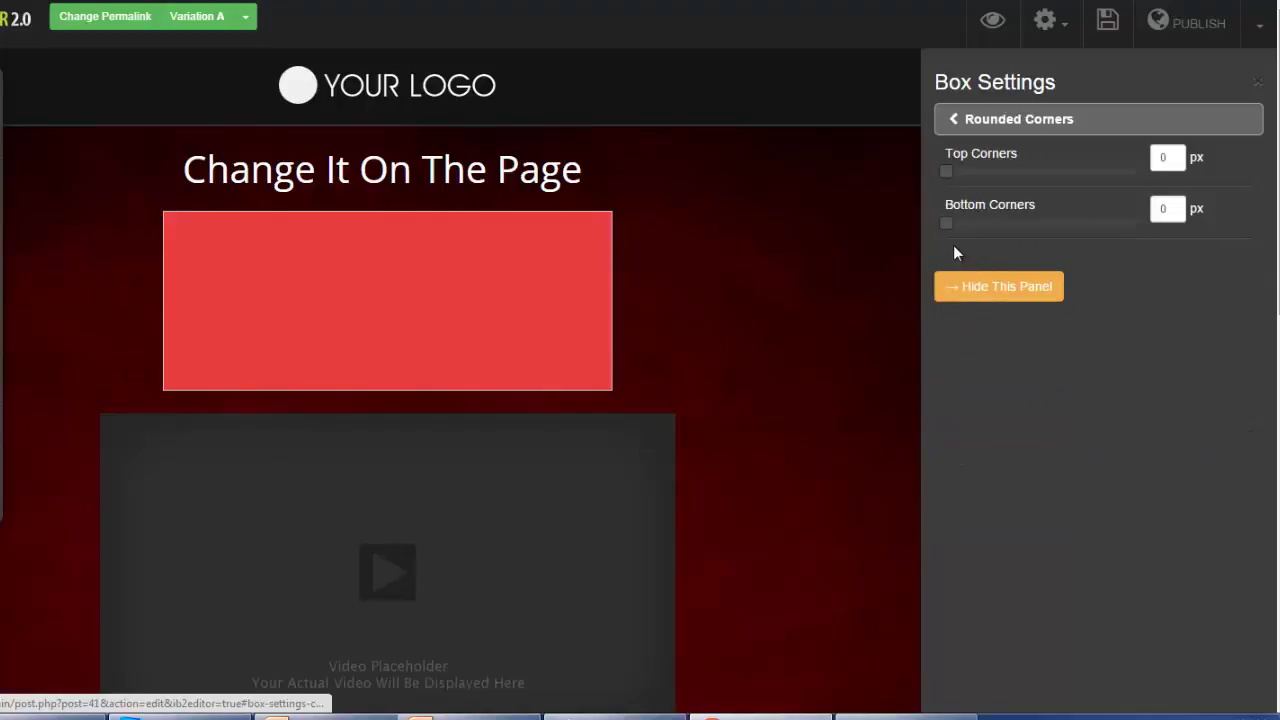
{"action": "left_click_drag", "start_coordinate": [946, 223], "coordinate": [1003, 223]}
{"action": "left_click", "coordinate": [946, 171]}
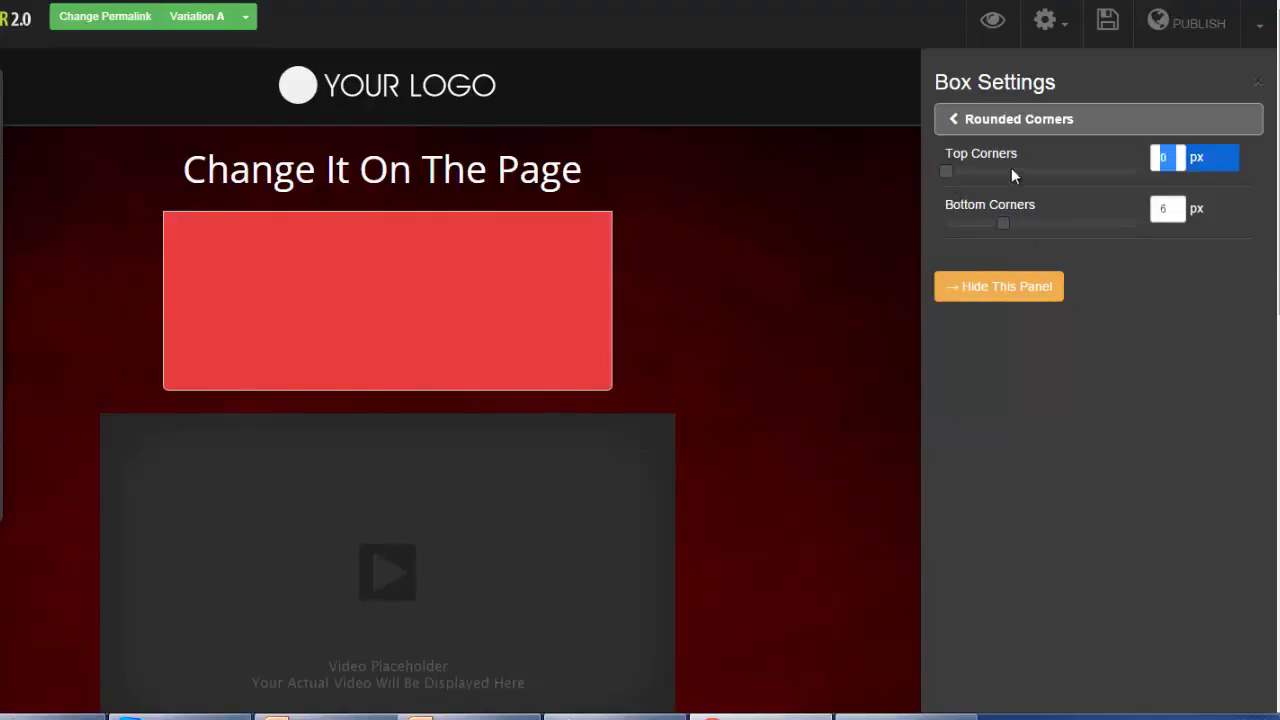
{"action": "left_click", "coordinate": [954, 124]}
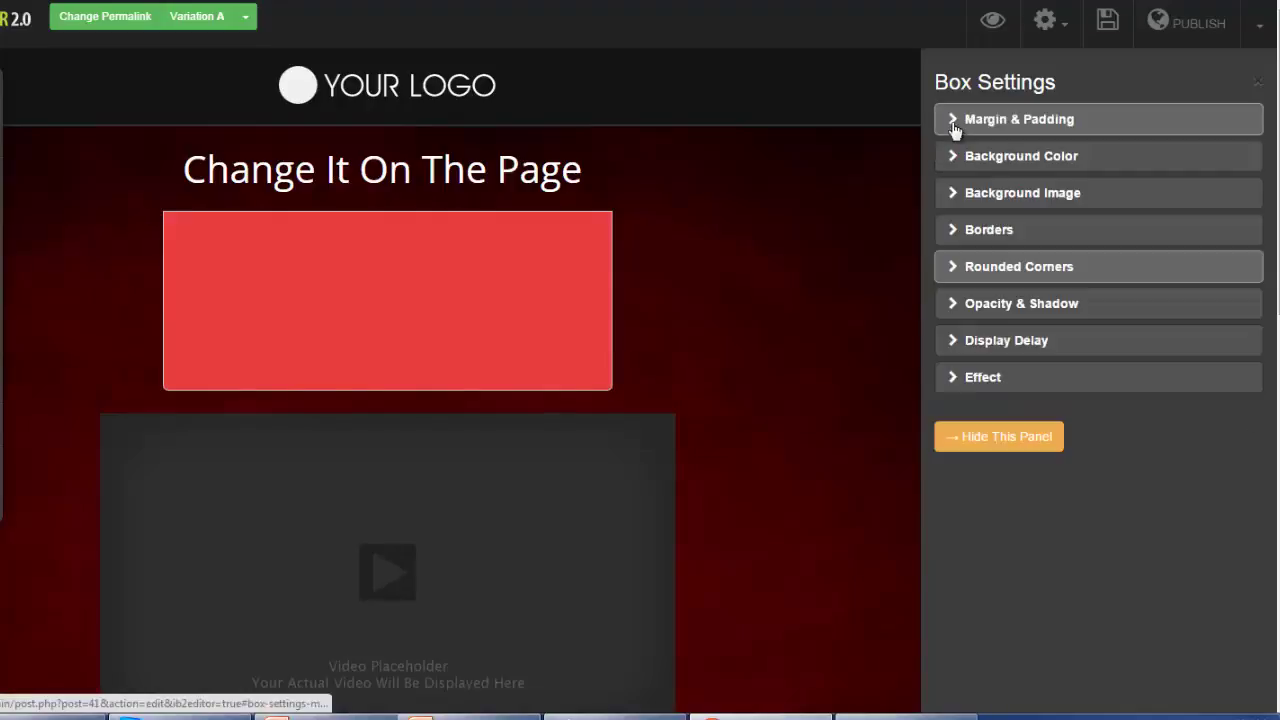
{"action": "left_click", "coordinate": [958, 377]}
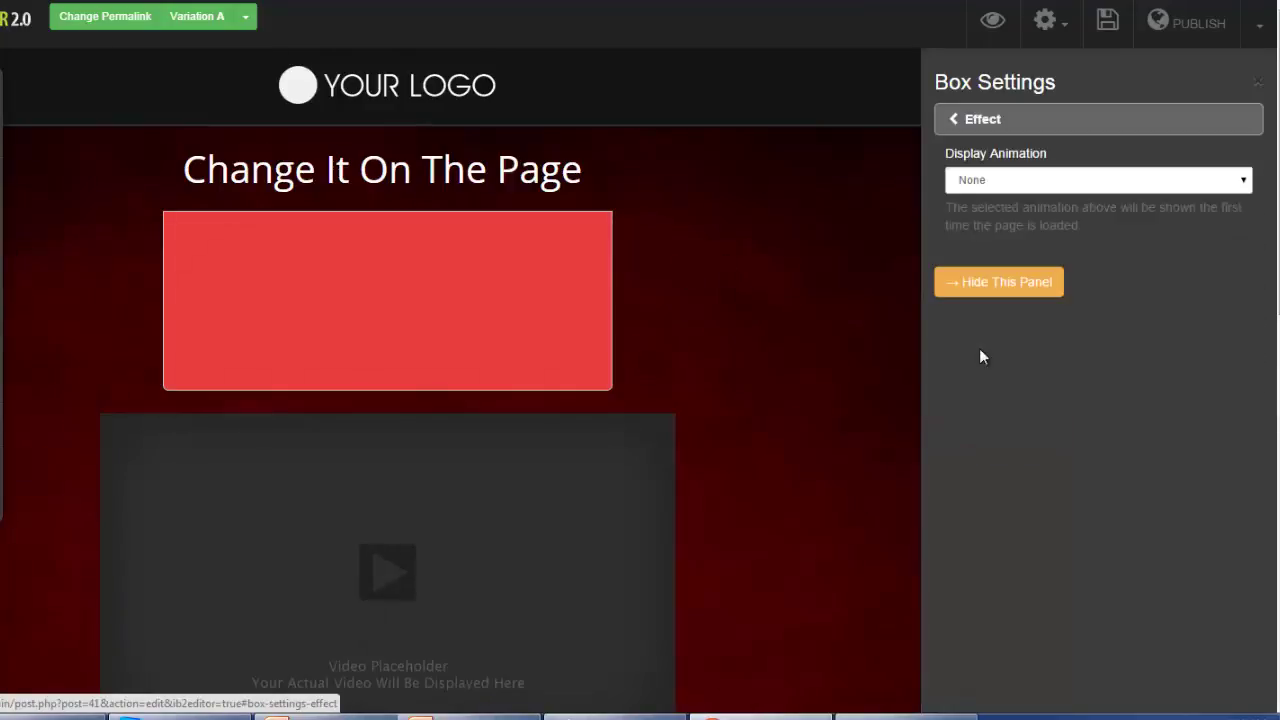
{"action": "left_click", "coordinate": [1239, 183]}
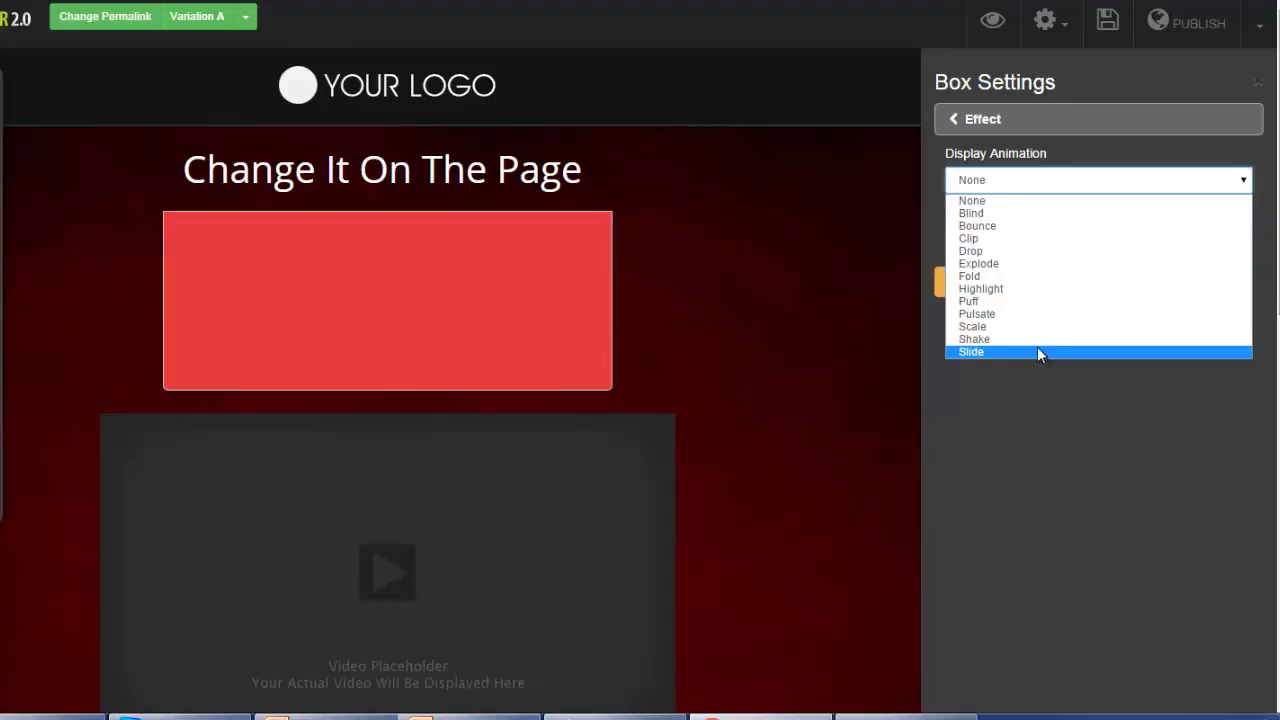
{"action": "left_click", "coordinate": [1040, 428]}
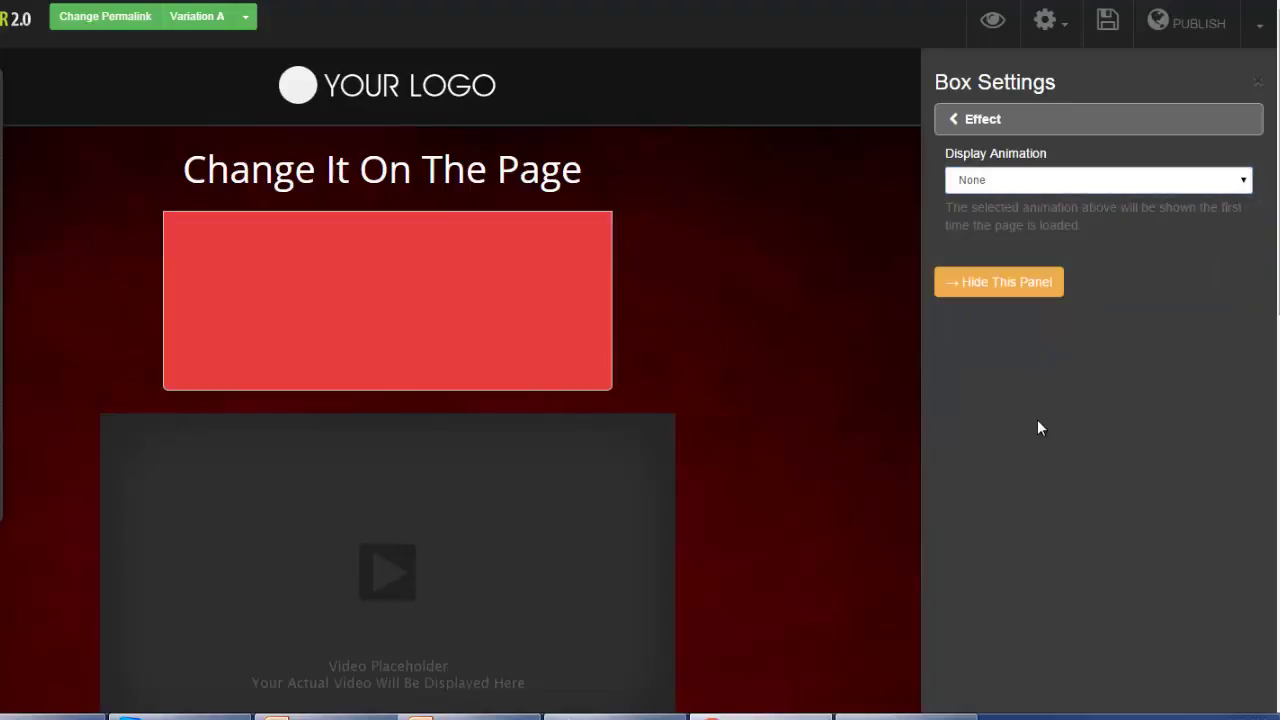
{"action": "left_click", "coordinate": [443, 309]}
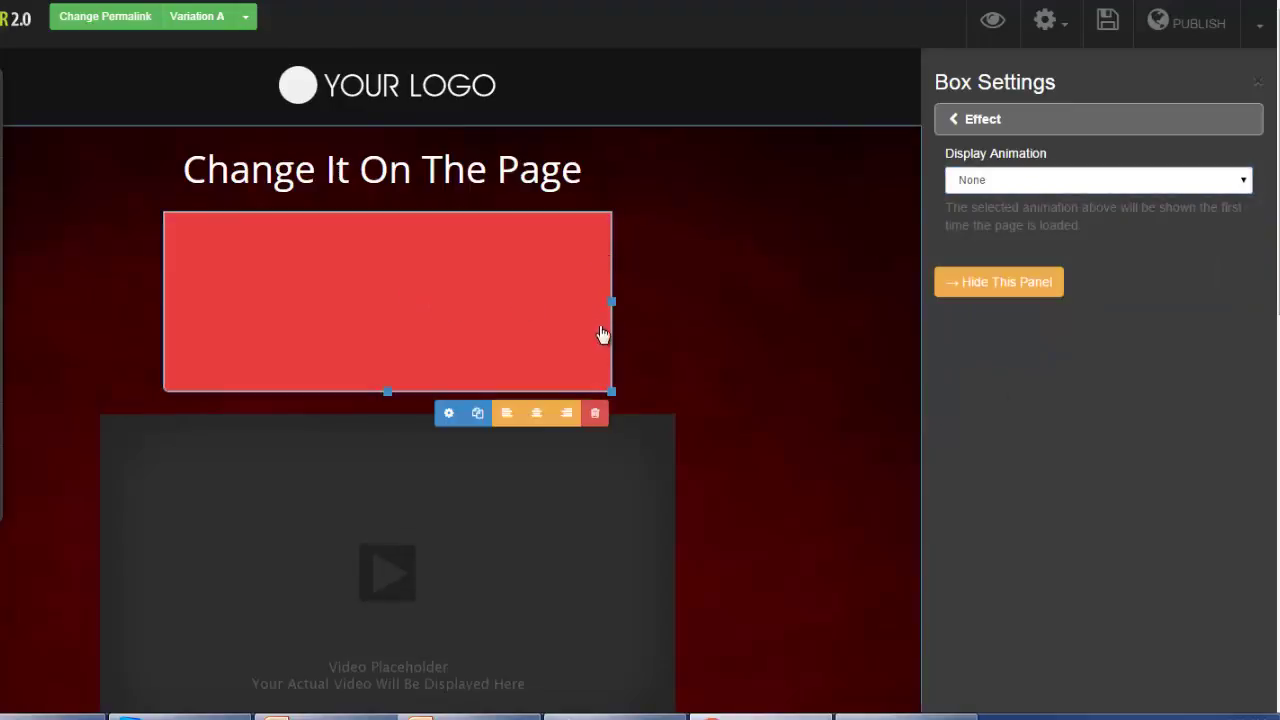
Delete the red box and add a horizontal line under the heading
{"action": "left_click", "coordinate": [595, 413]}
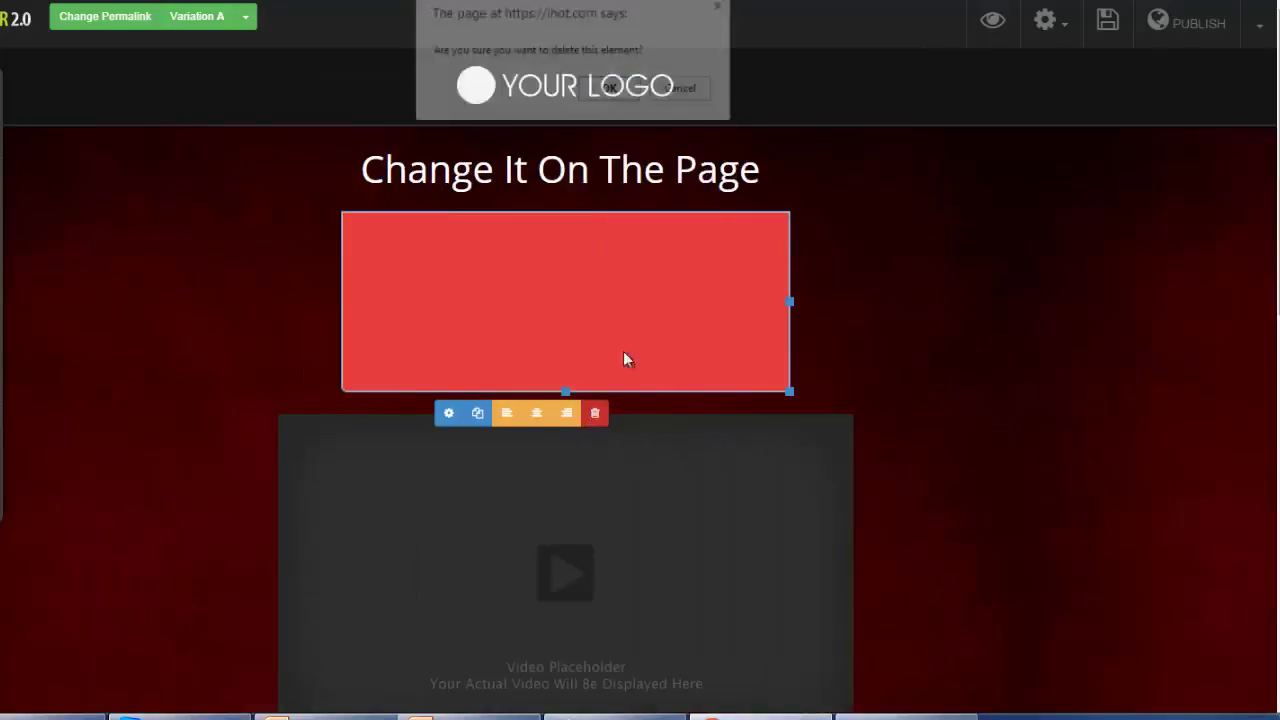
{"action": "left_click", "coordinate": [609, 93]}
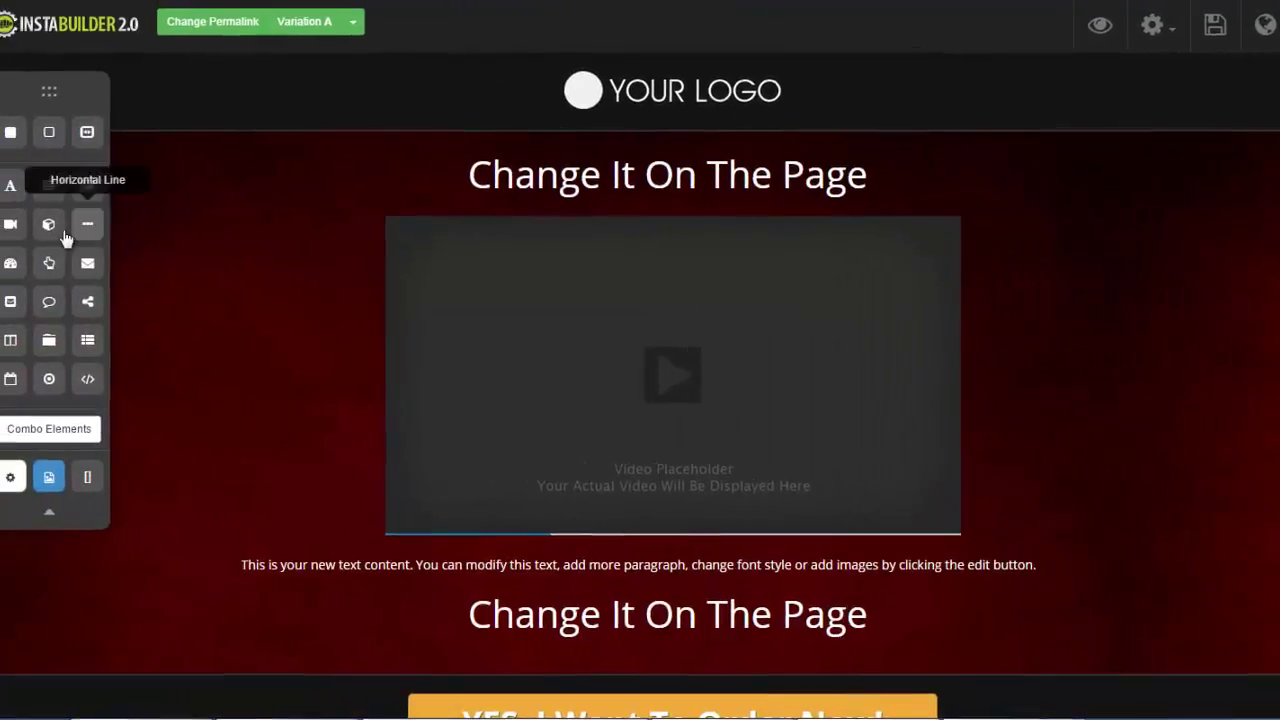
{"action": "left_click_drag", "start_coordinate": [132, 233], "coordinate": [640, 246]}
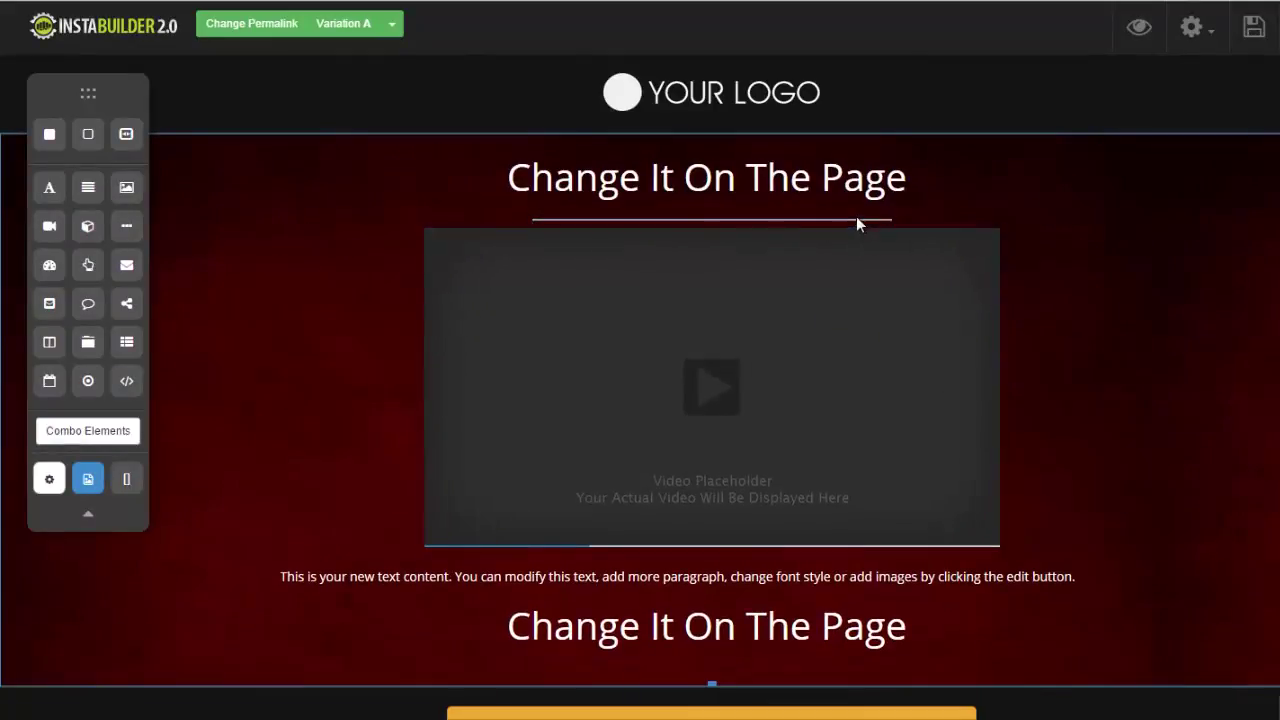
Delete the video placeholder and add a countdown timer below the second heading
{"action": "mouse_move", "coordinate": [843, 249]}
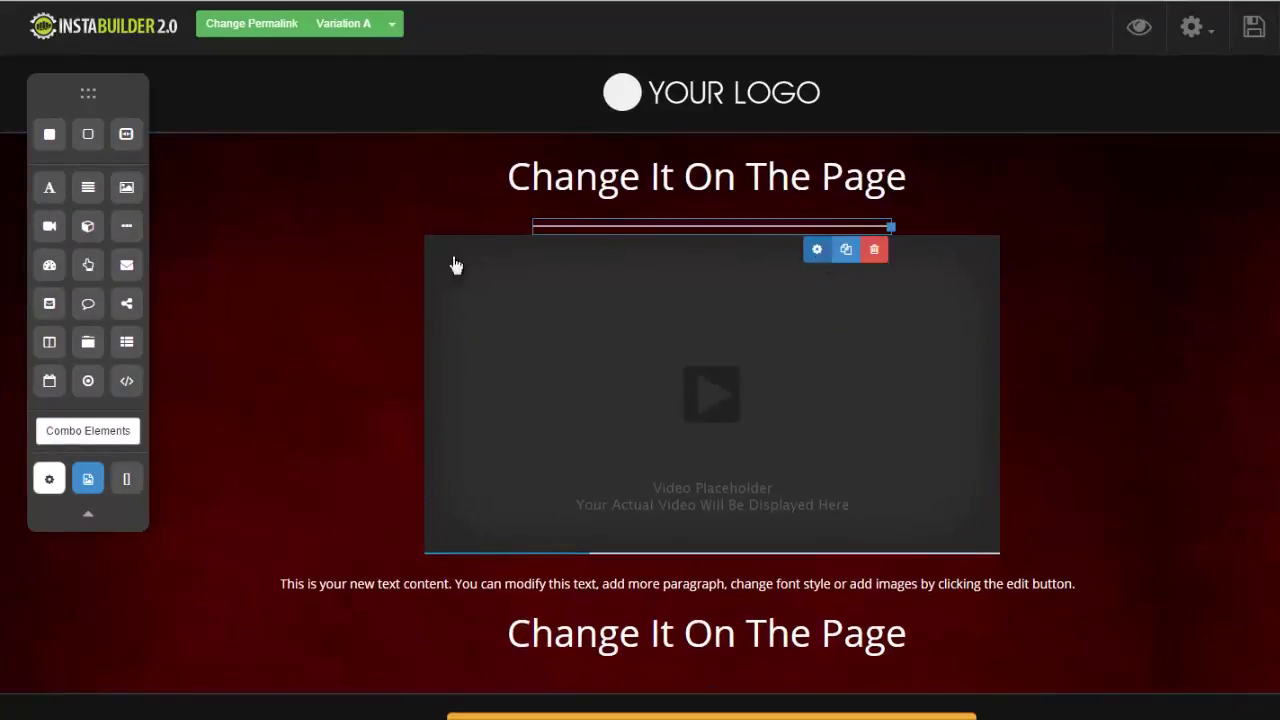
{"action": "mouse_move", "coordinate": [989, 417]}
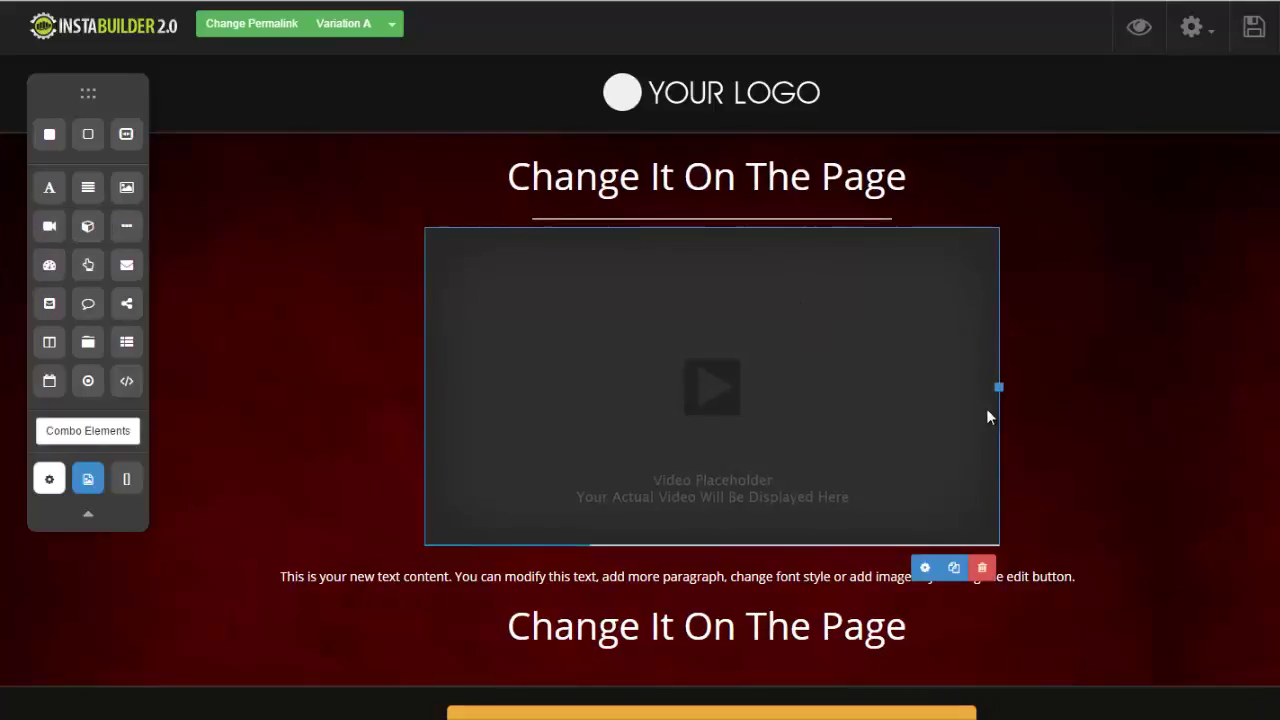
{"action": "key", "text": "Delete"}
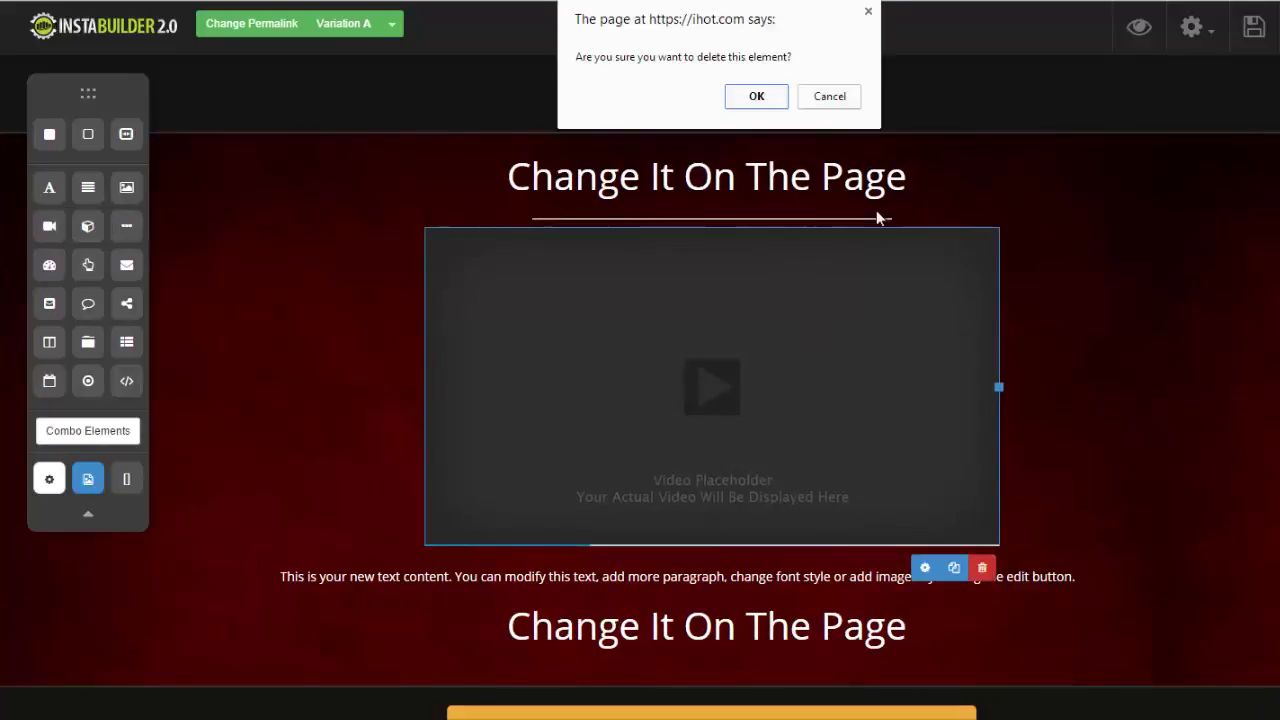
{"action": "left_click", "coordinate": [755, 98]}
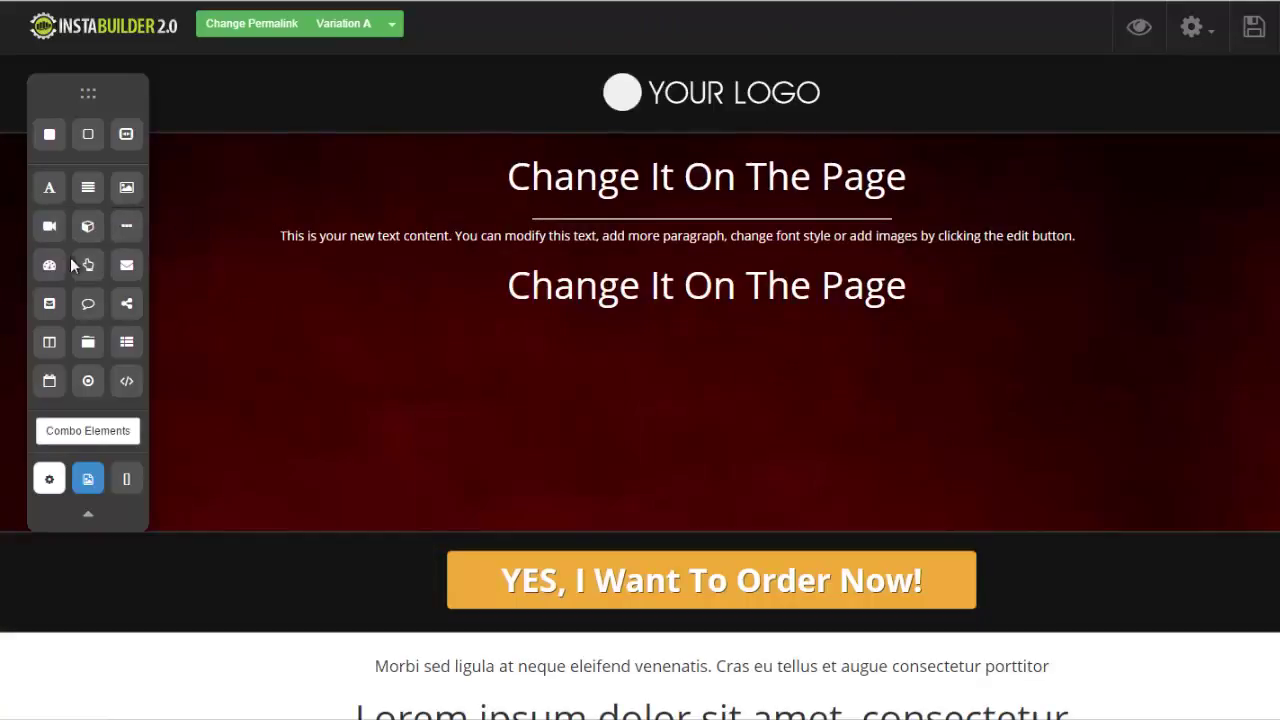
{"action": "left_click_drag", "start_coordinate": [52, 266], "coordinate": [693, 350]}
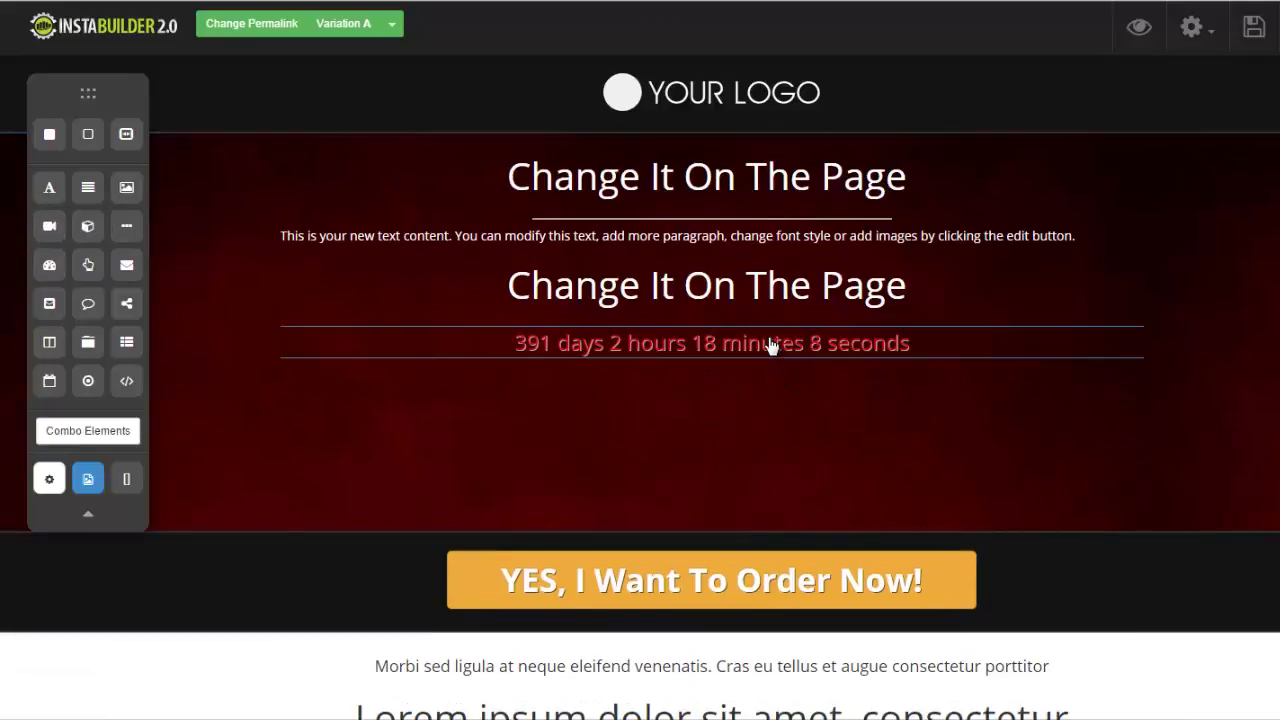
Review the countdown setup, keeping Exact Date & Time at 2016/01/01, 7:00 UTC
{"action": "left_click", "coordinate": [770, 345]}
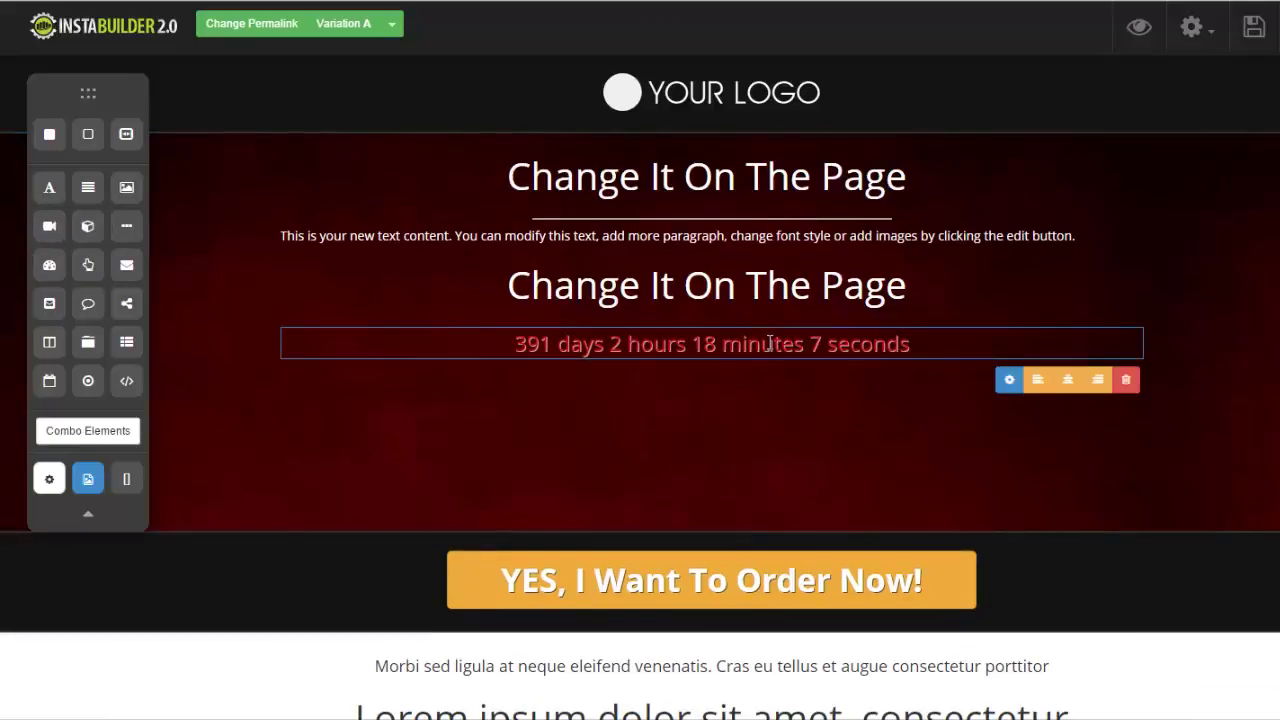
{"action": "left_click", "coordinate": [1009, 379]}
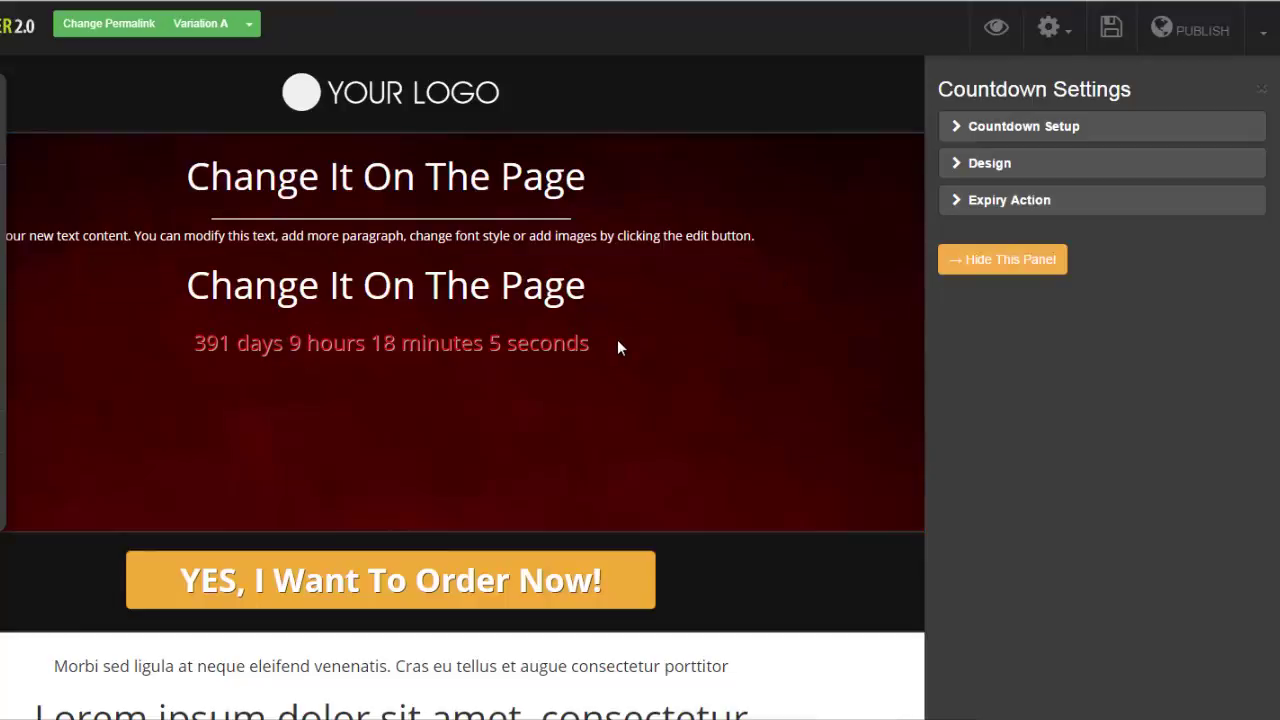
{"action": "left_click", "coordinate": [958, 130]}
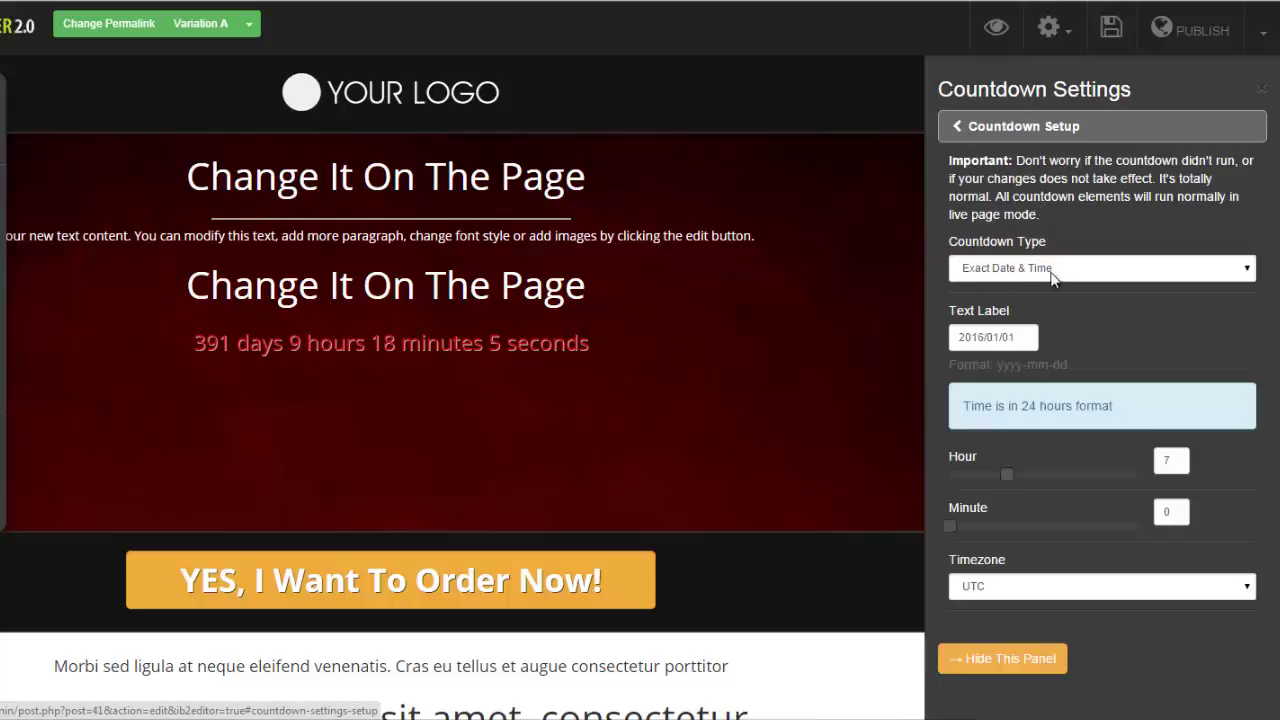
{"action": "left_click", "coordinate": [1247, 272]}
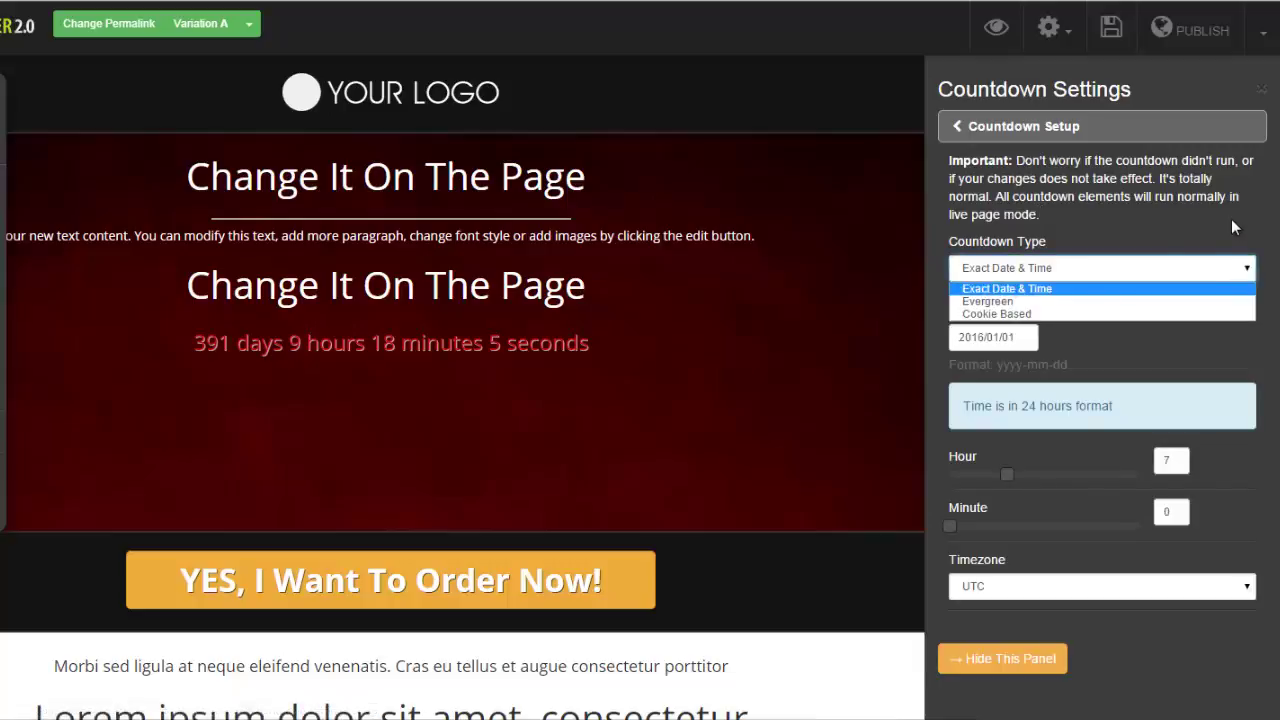
{"action": "left_click", "coordinate": [1139, 256]}
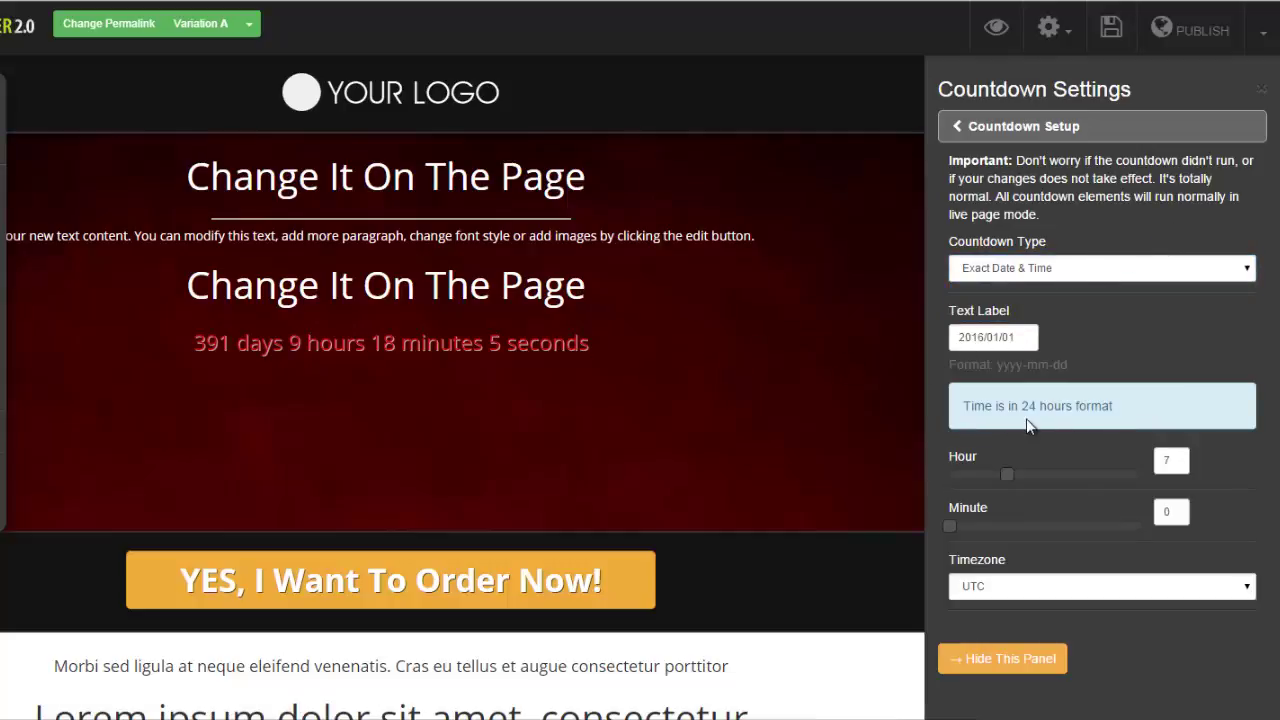
{"action": "left_click_drag", "start_coordinate": [1005, 476], "coordinate": [1016, 476]}
{"action": "left_click", "coordinate": [952, 135]}
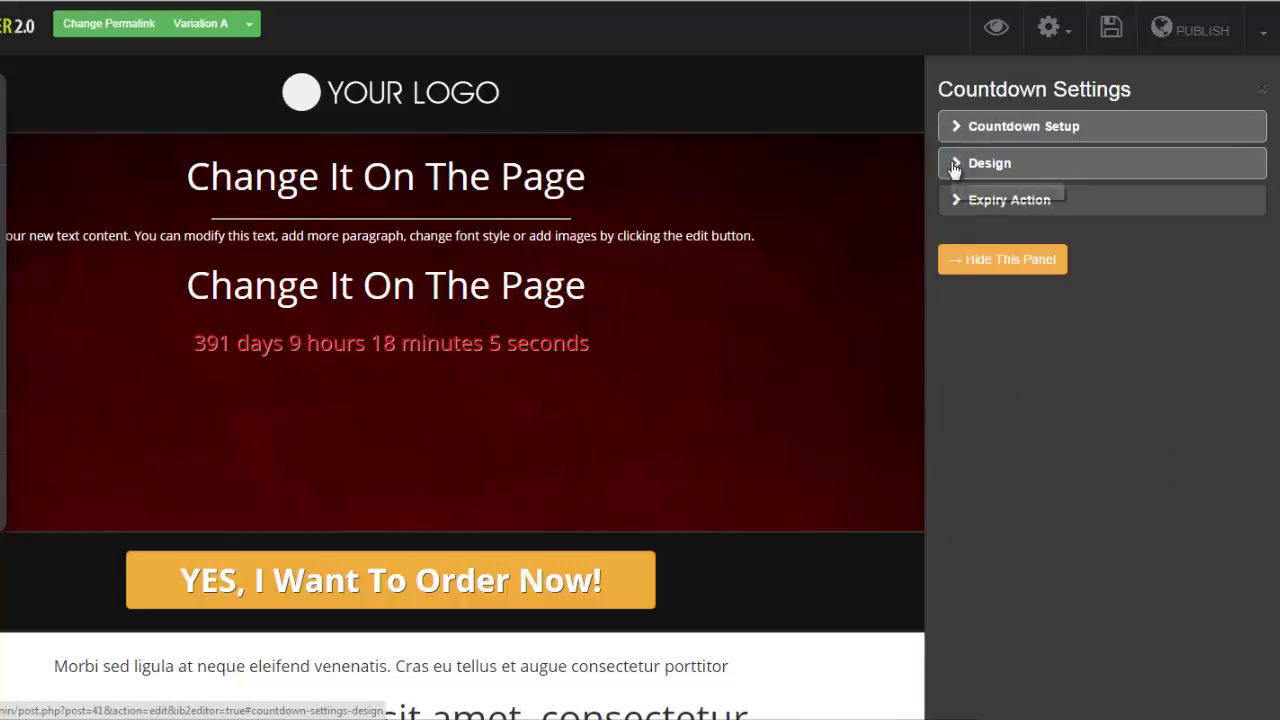
Preview the countdown as flat boxes, glossy boxes and circular rings
{"action": "left_click", "coordinate": [953, 166]}
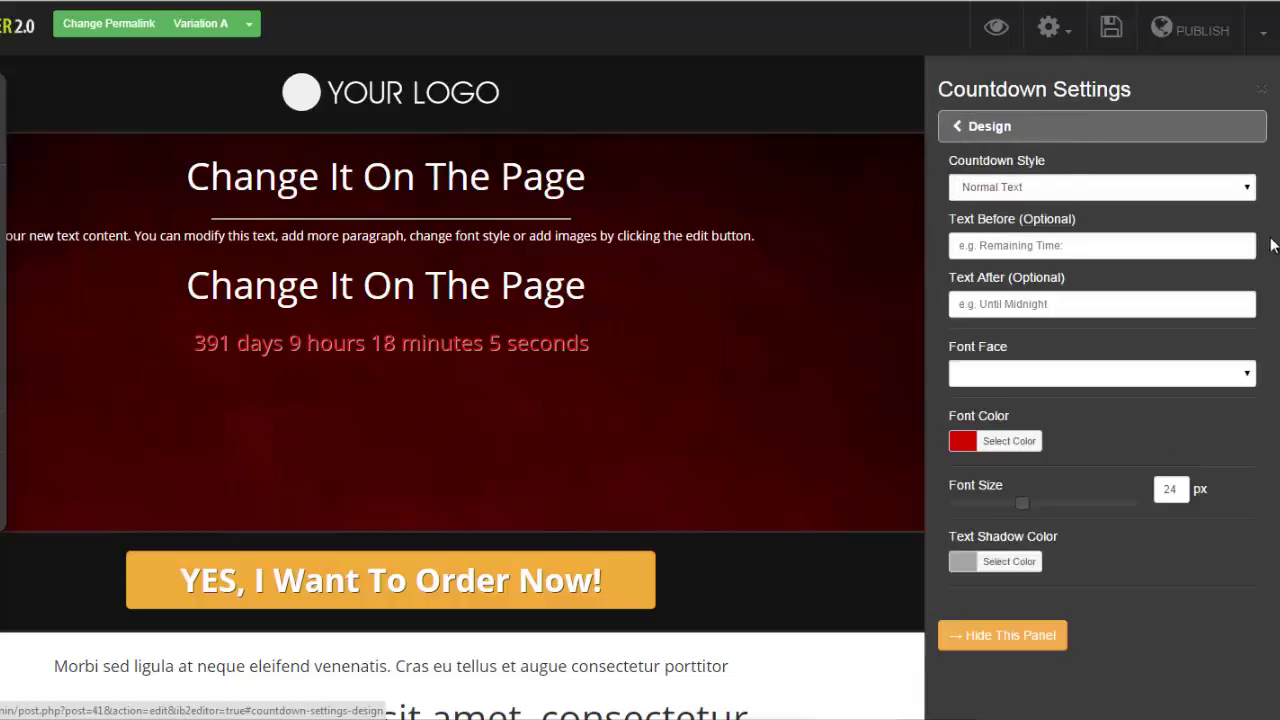
{"action": "left_click", "coordinate": [1247, 190]}
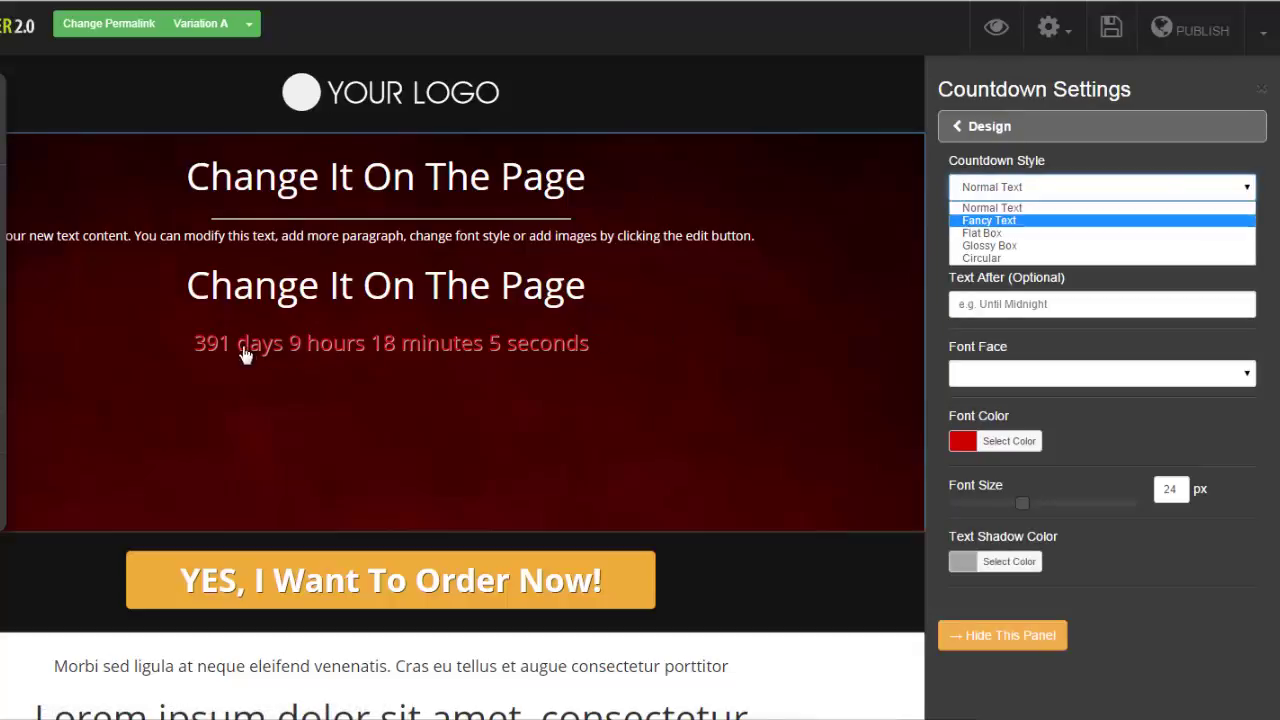
{"action": "left_click", "coordinate": [983, 238]}
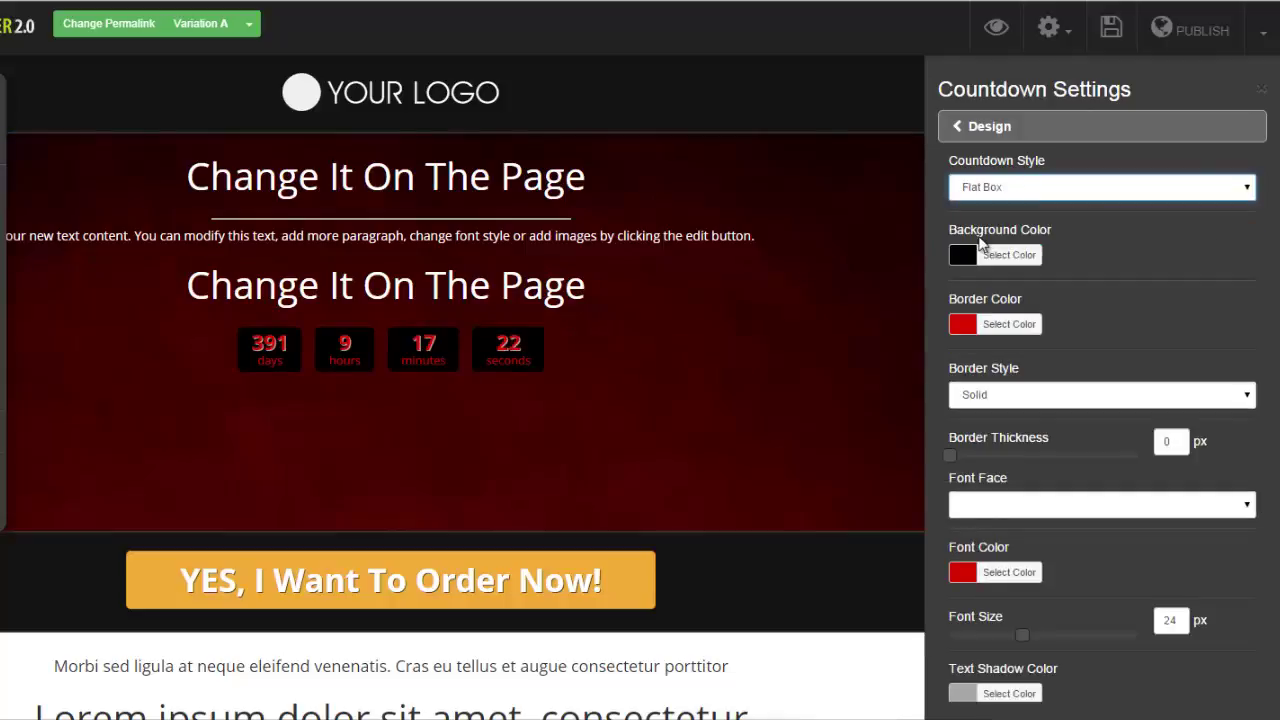
{"action": "left_click", "coordinate": [1090, 188]}
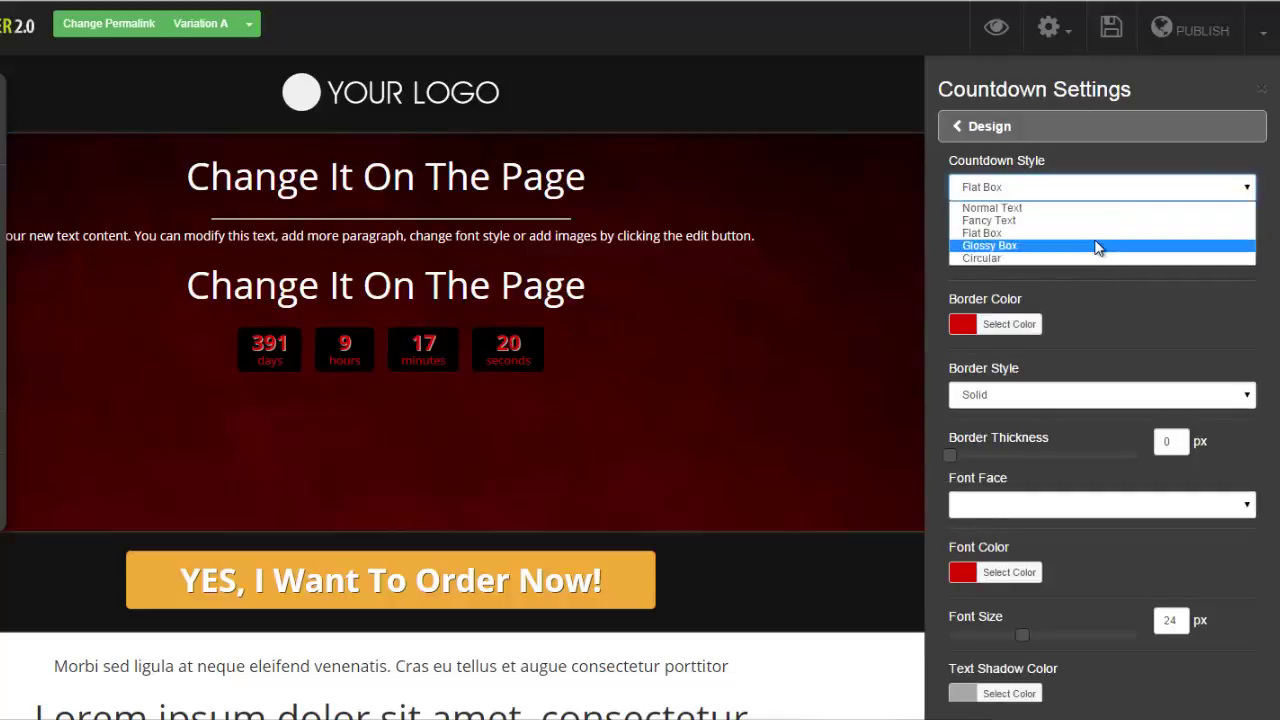
{"action": "left_click", "coordinate": [1097, 246]}
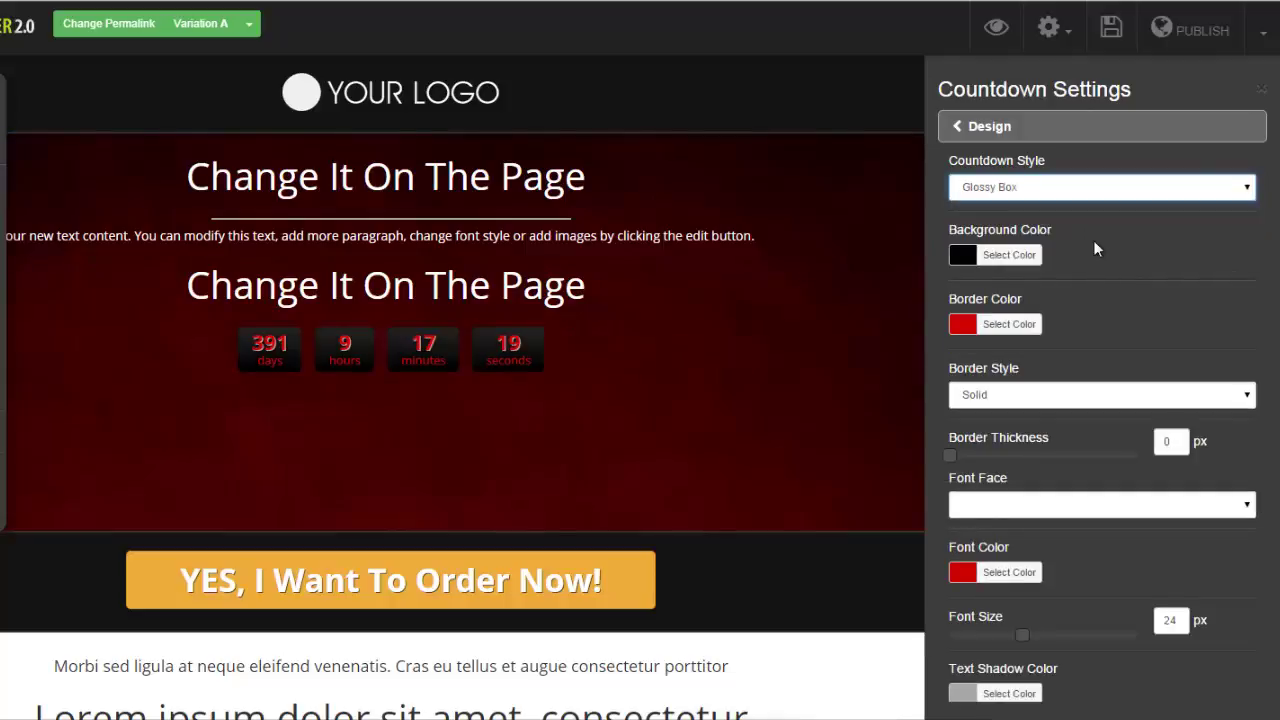
{"action": "left_click", "coordinate": [1247, 193]}
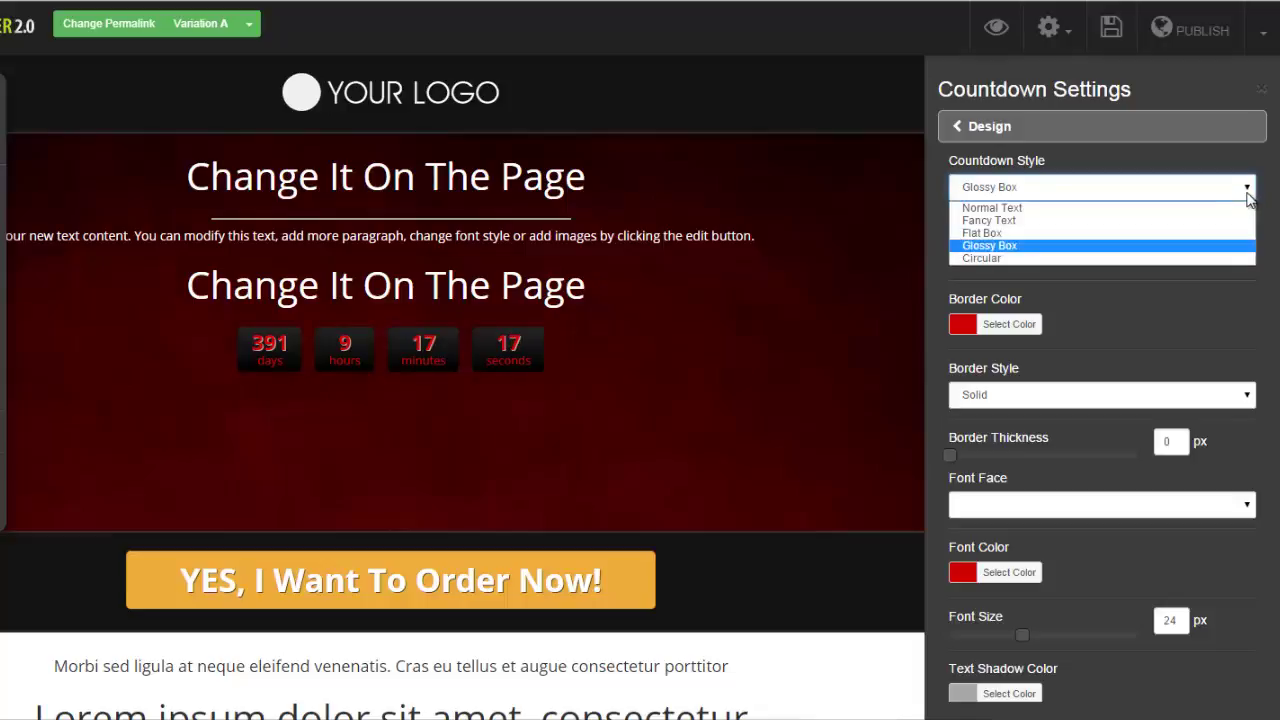
{"action": "left_click", "coordinate": [1152, 258]}
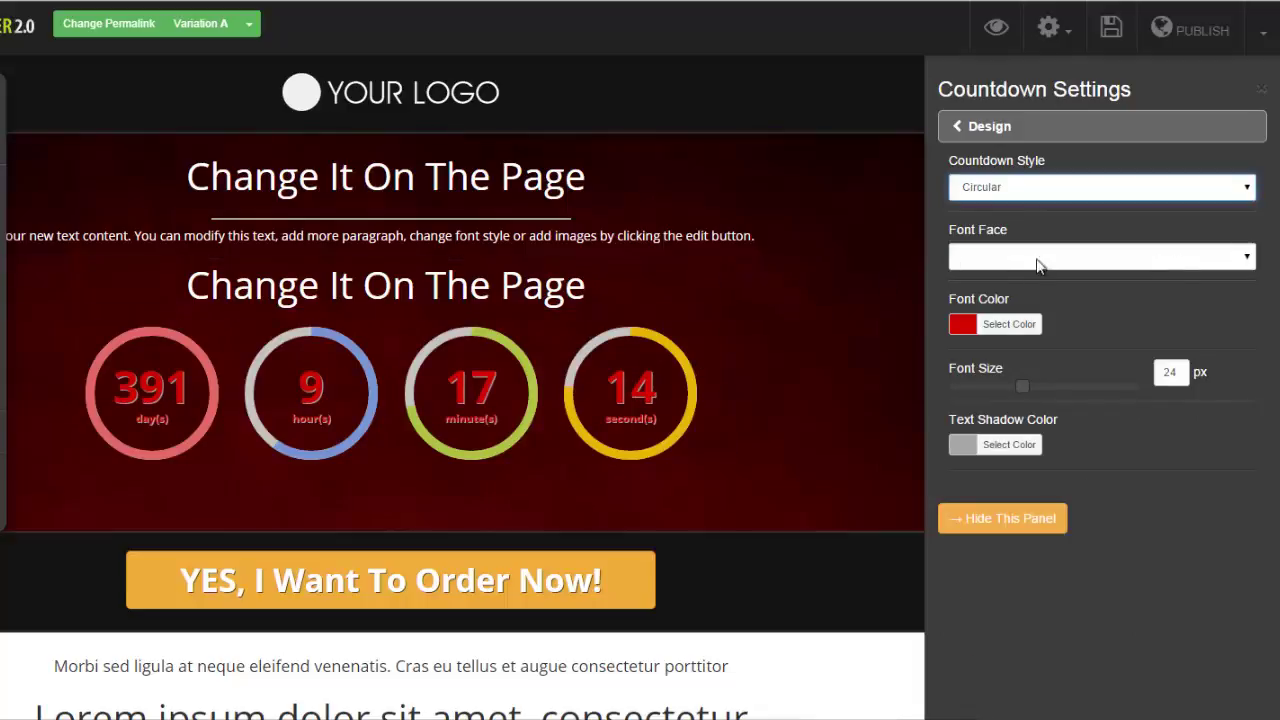
Make the countdown numbers white and settle on the Glossy Box style
{"action": "left_click", "coordinate": [1247, 258]}
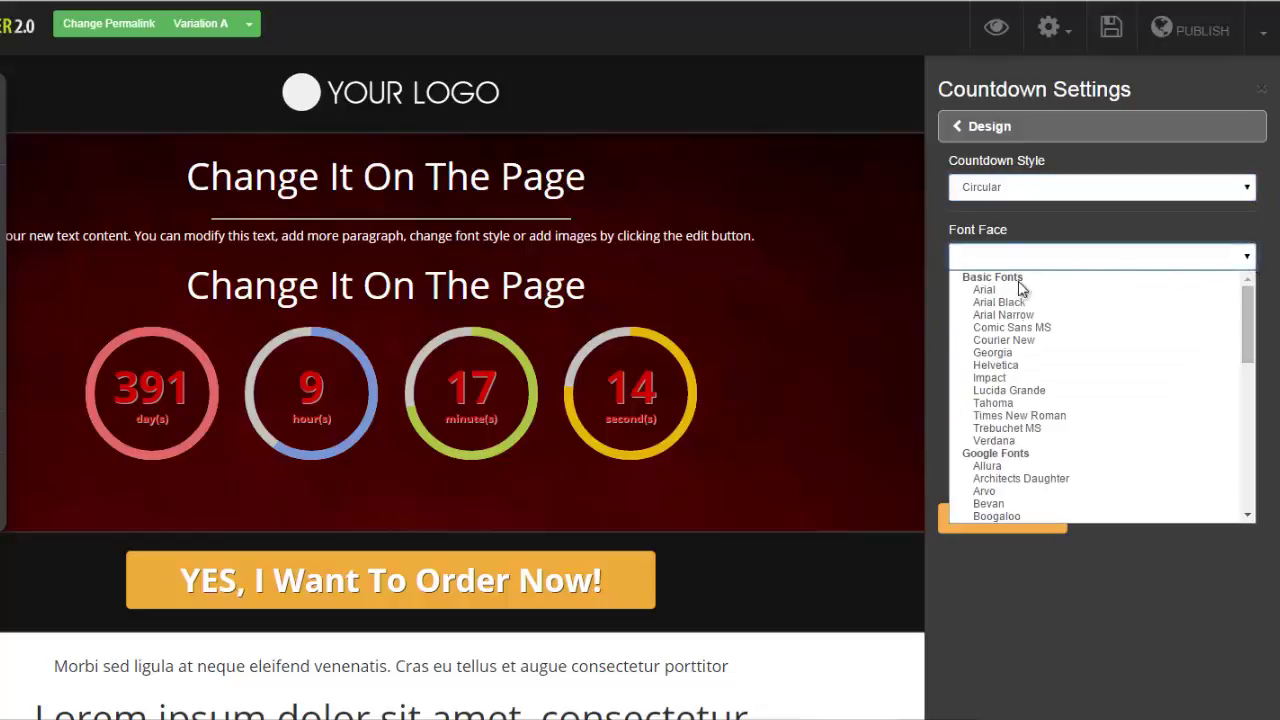
{"action": "left_click", "coordinate": [1055, 224]}
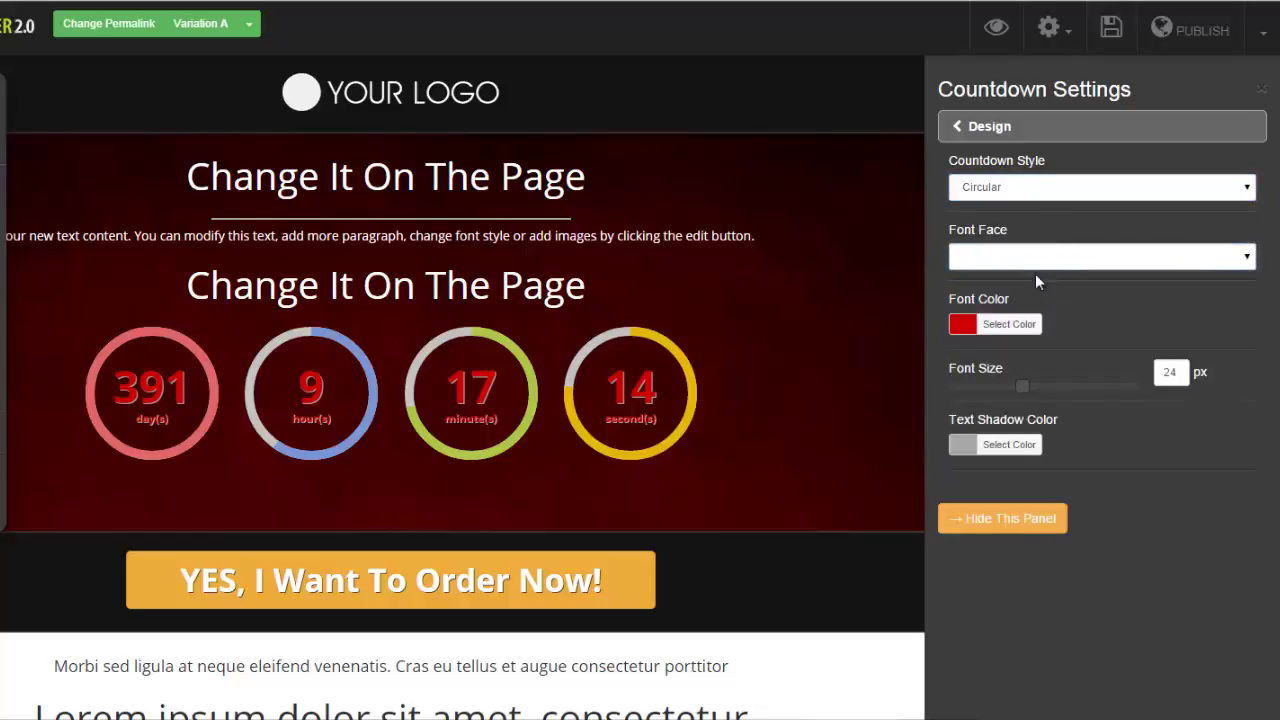
{"action": "left_click", "coordinate": [964, 321]}
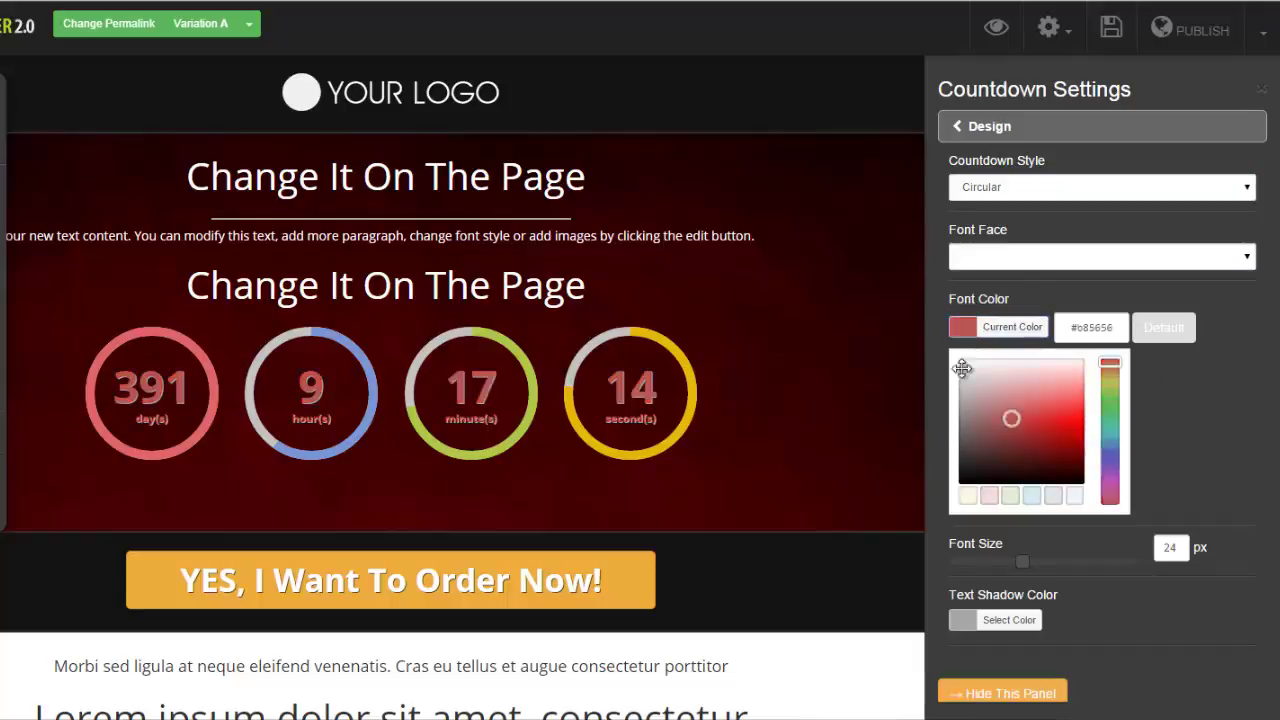
{"action": "left_click", "coordinate": [916, 331]}
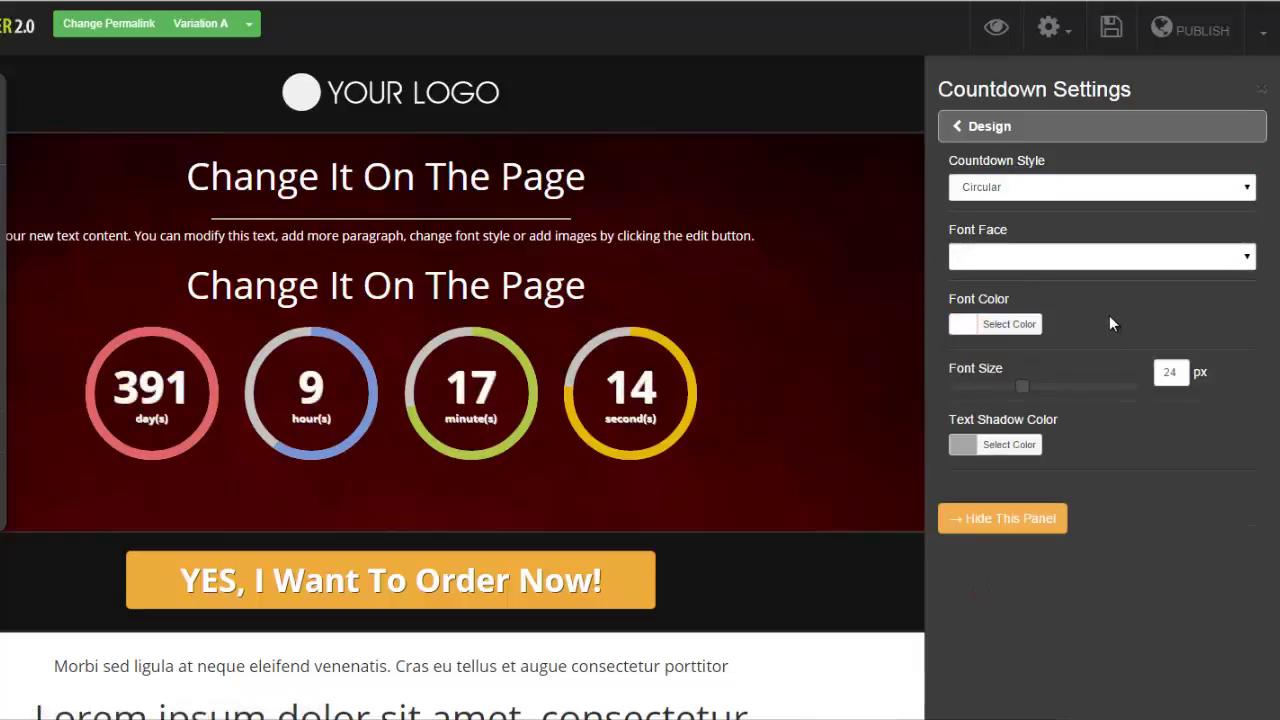
{"action": "left_click", "coordinate": [1246, 196]}
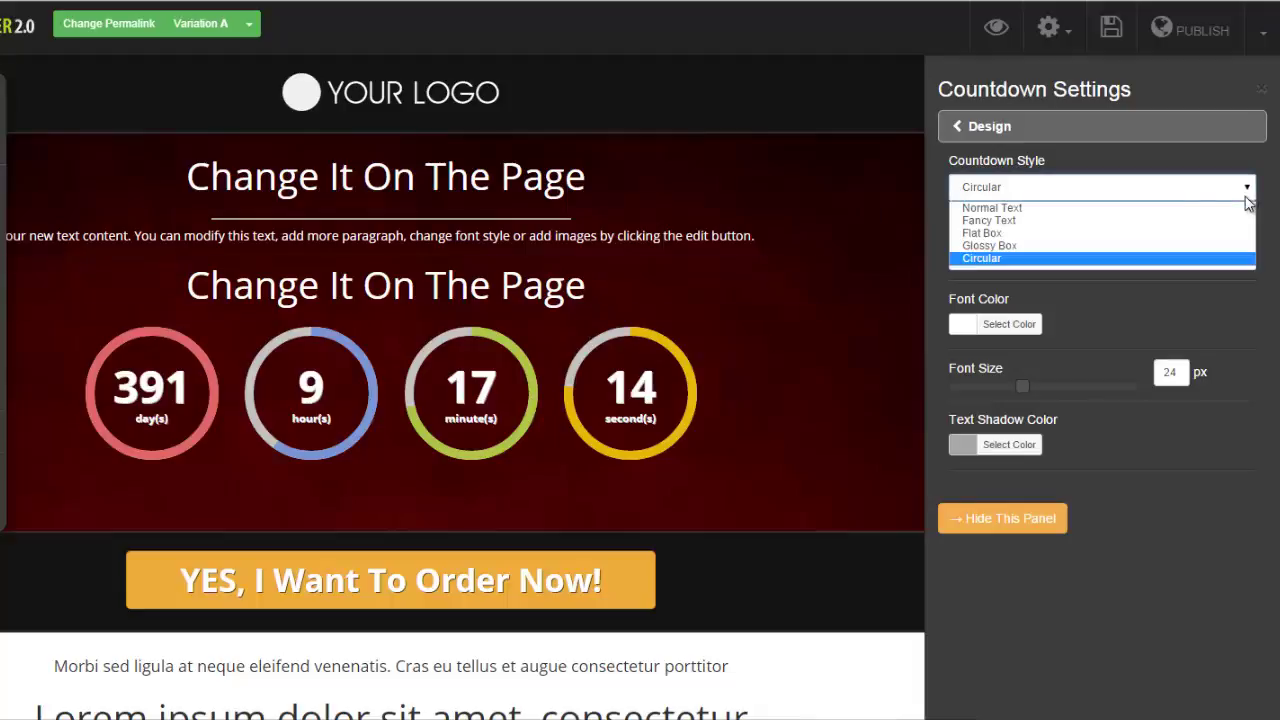
{"action": "left_click", "coordinate": [1066, 221]}
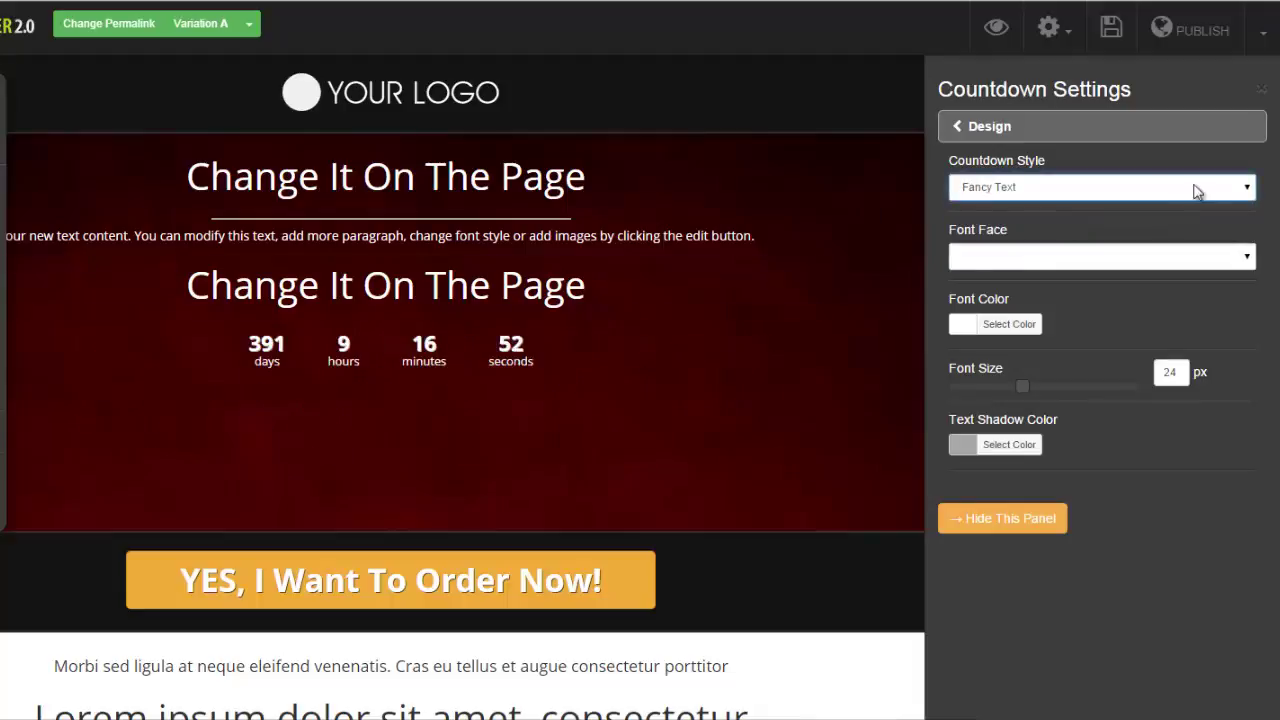
{"action": "left_click", "coordinate": [1246, 190]}
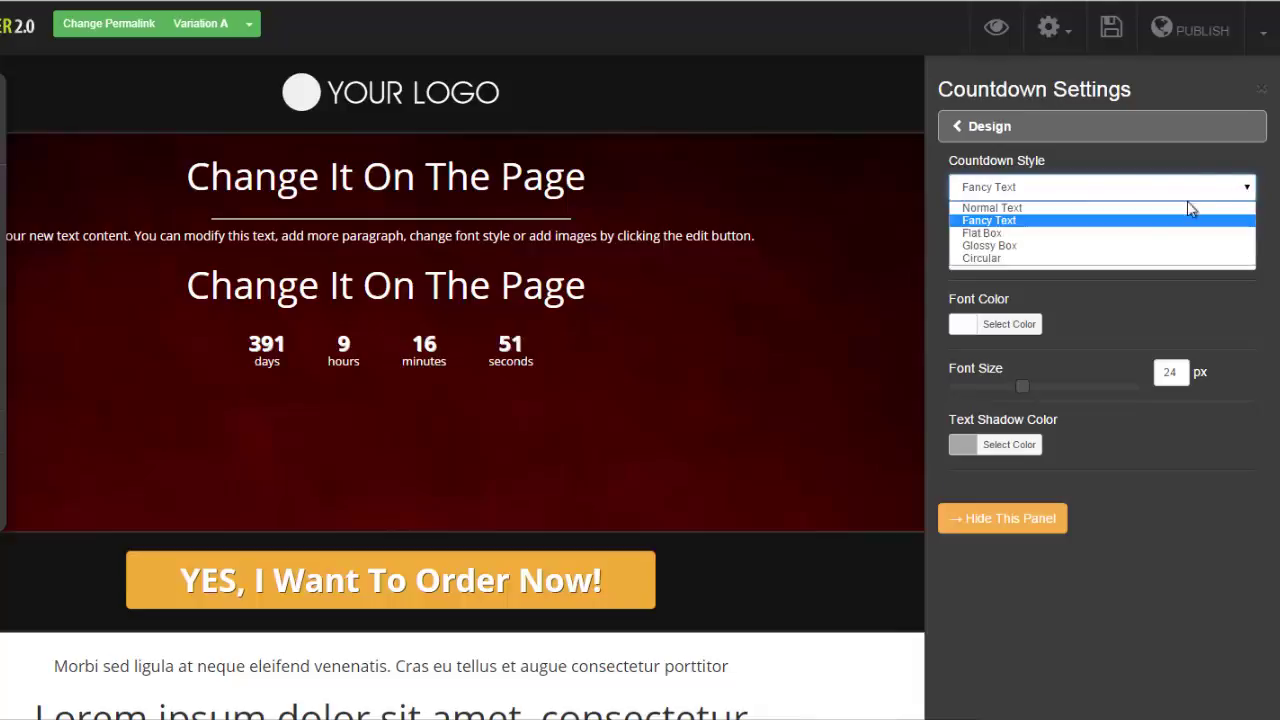
{"action": "left_click", "coordinate": [1104, 248]}
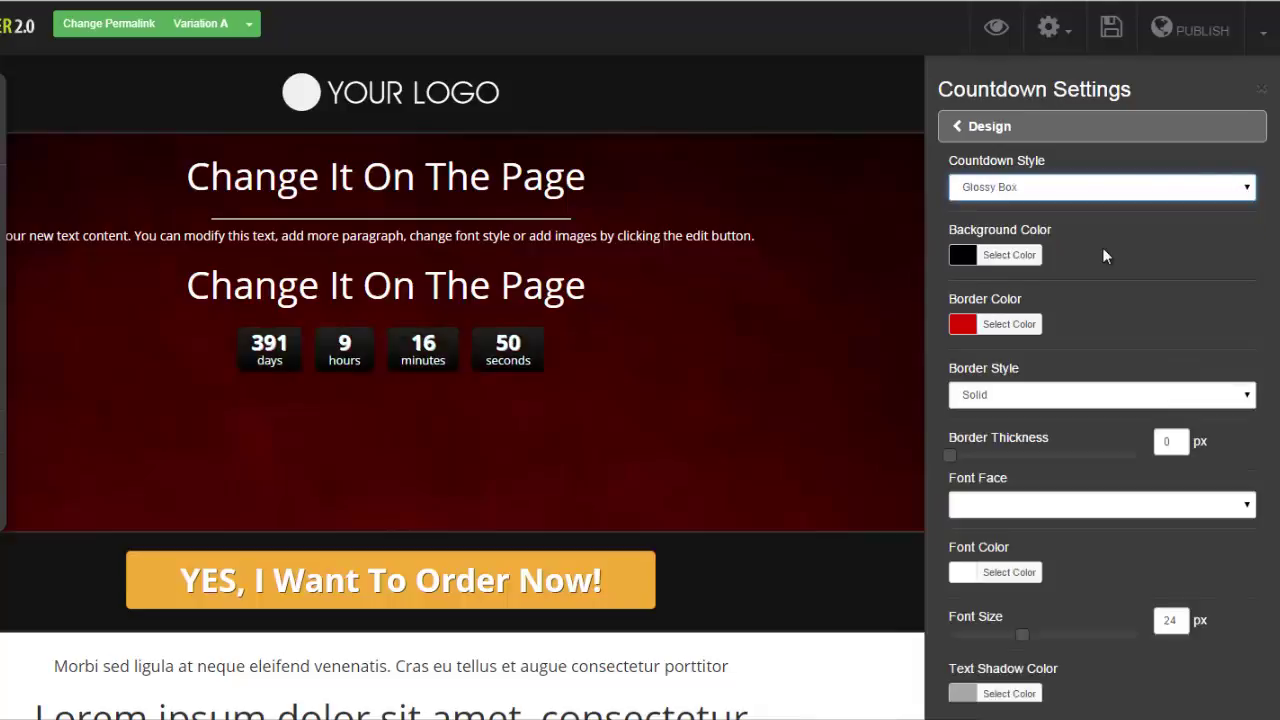
Give the countdown boxes a dark red #a90d0d background and a Double border
{"action": "left_click", "coordinate": [963, 262]}
{"action": "left_click_drag", "start_coordinate": [983, 370], "coordinate": [1064, 370]}
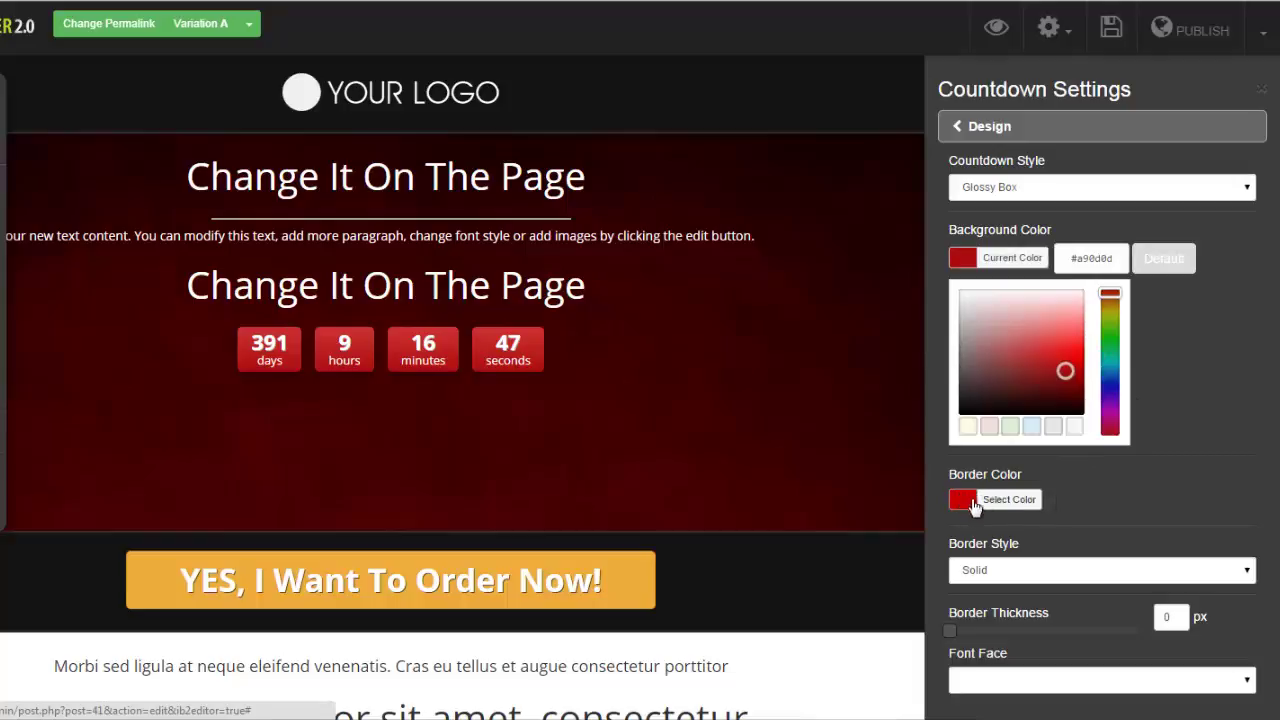
{"action": "left_click", "coordinate": [1248, 571]}
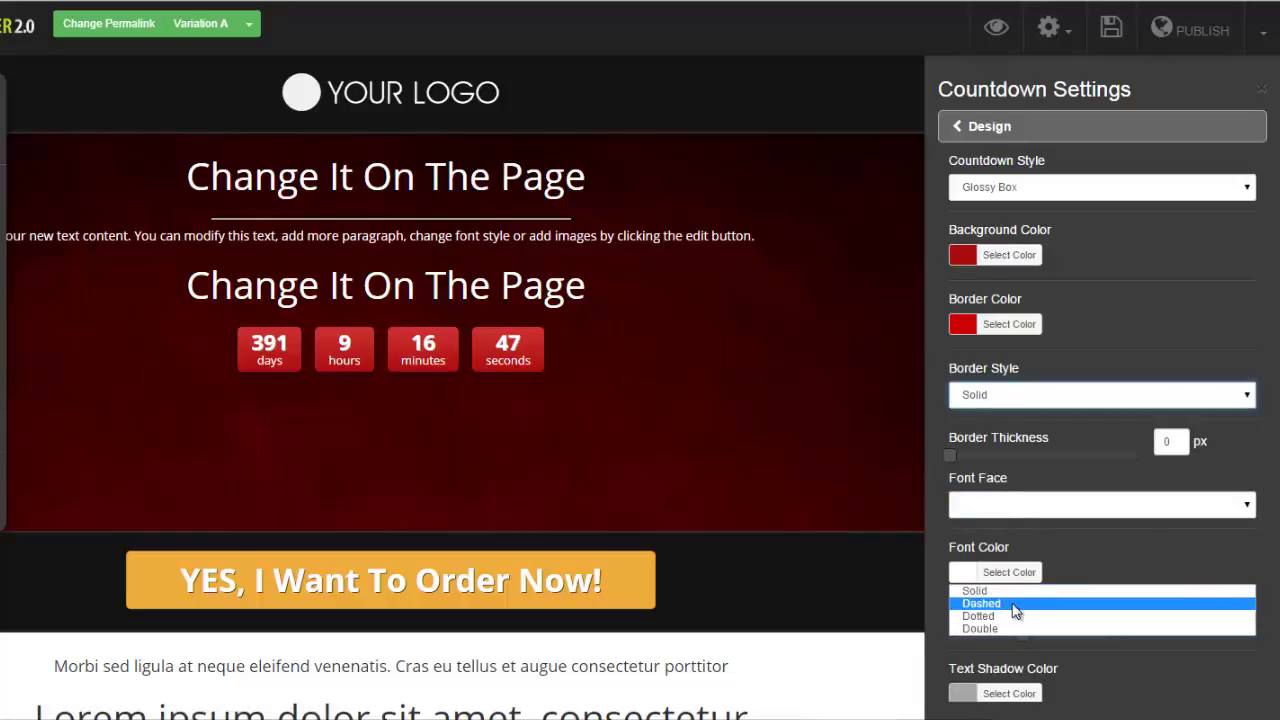
{"action": "left_click", "coordinate": [1004, 626]}
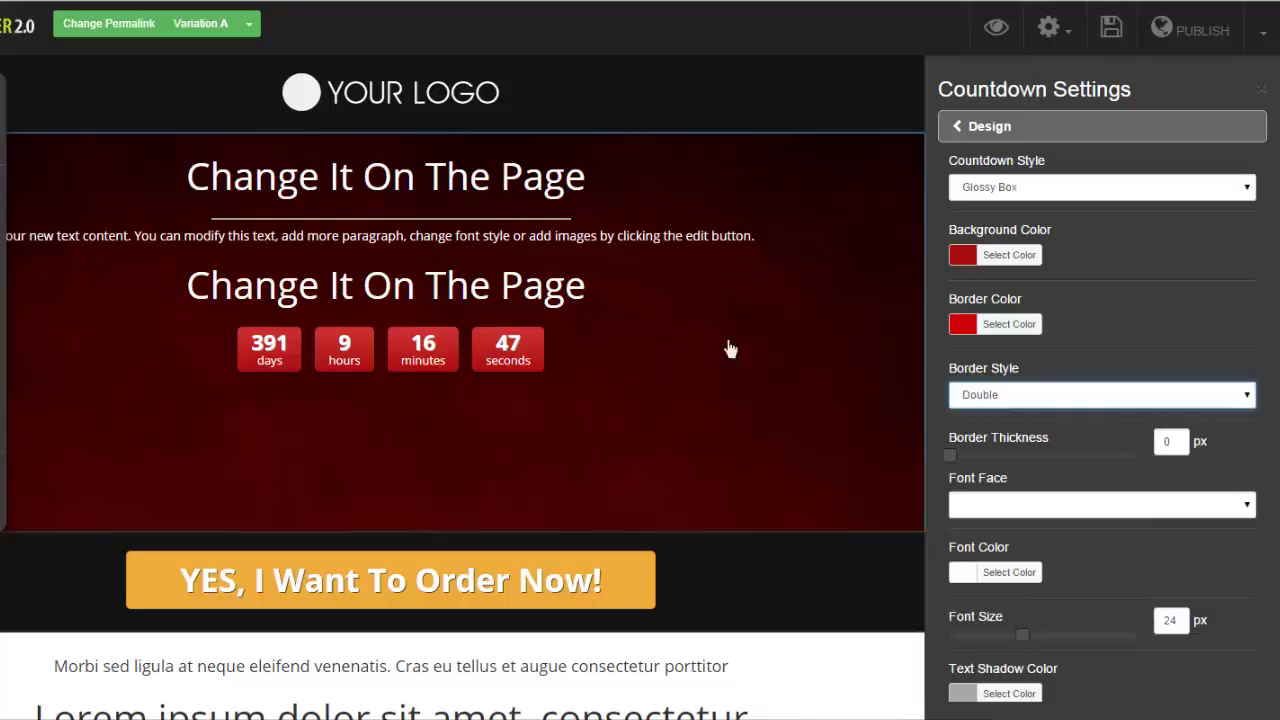
{"action": "left_click", "coordinate": [957, 126]}
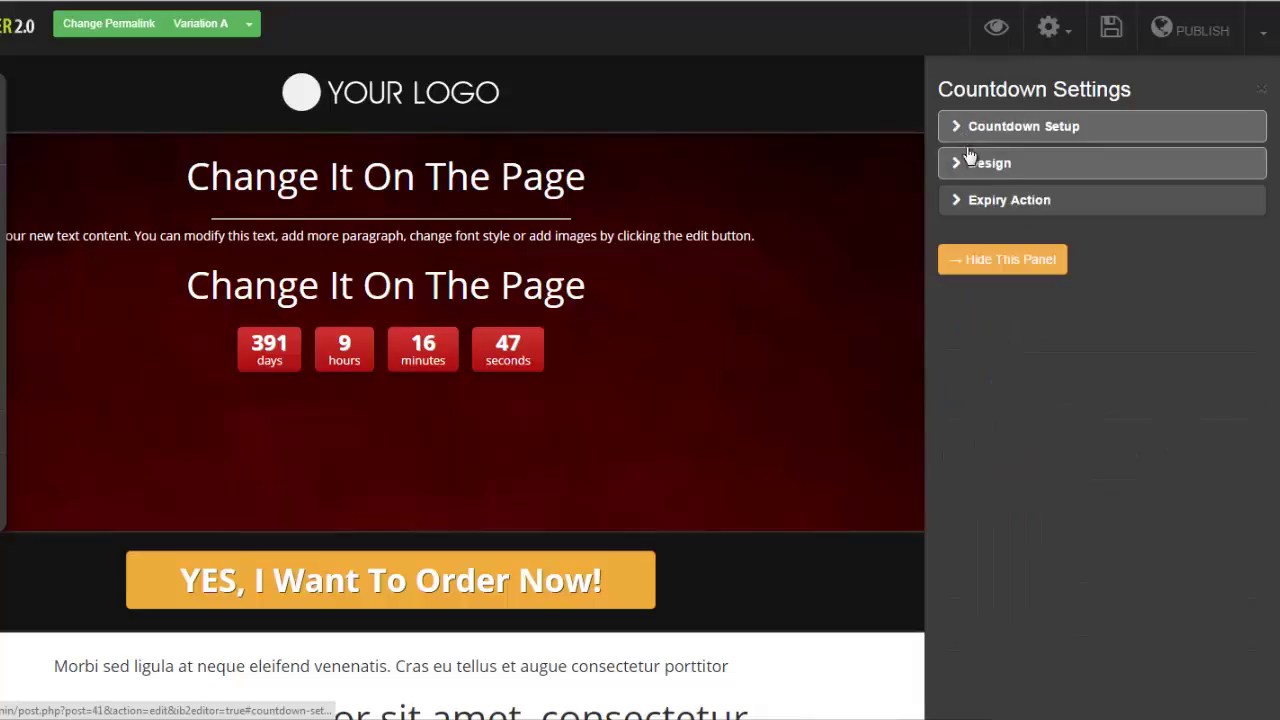
{"action": "left_click", "coordinate": [958, 203]}
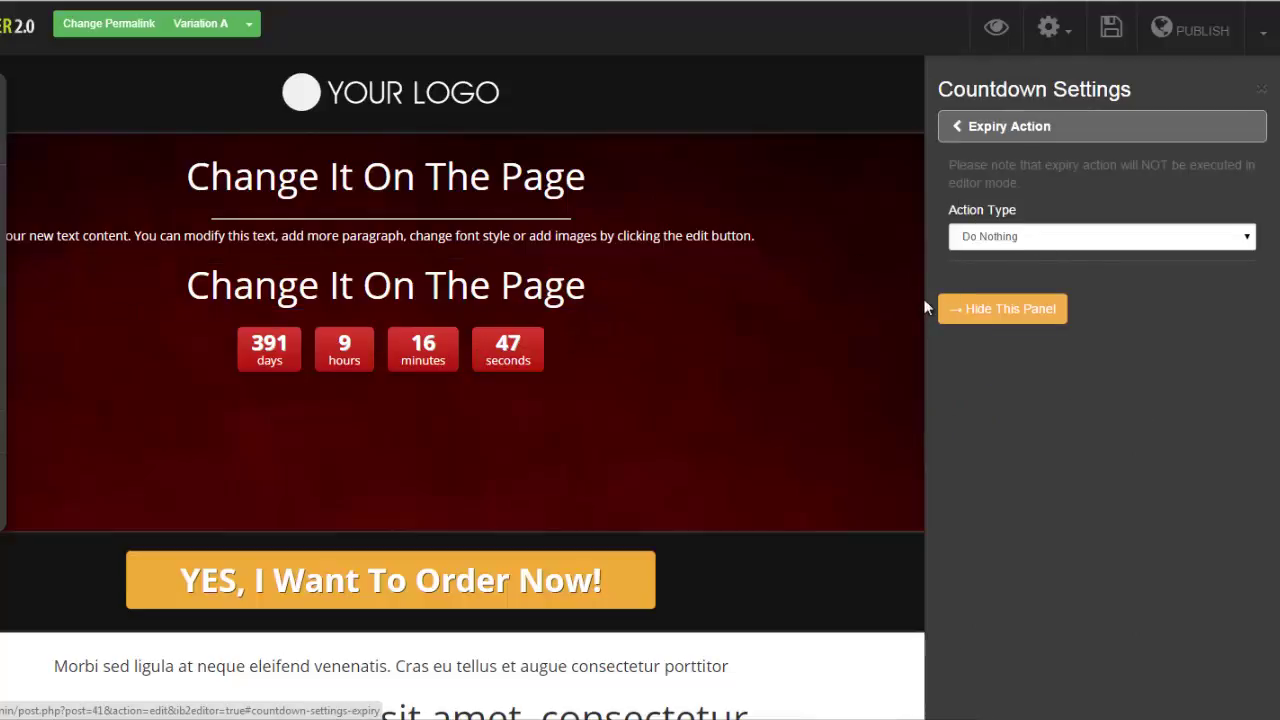
{"action": "left_click", "coordinate": [1247, 240]}
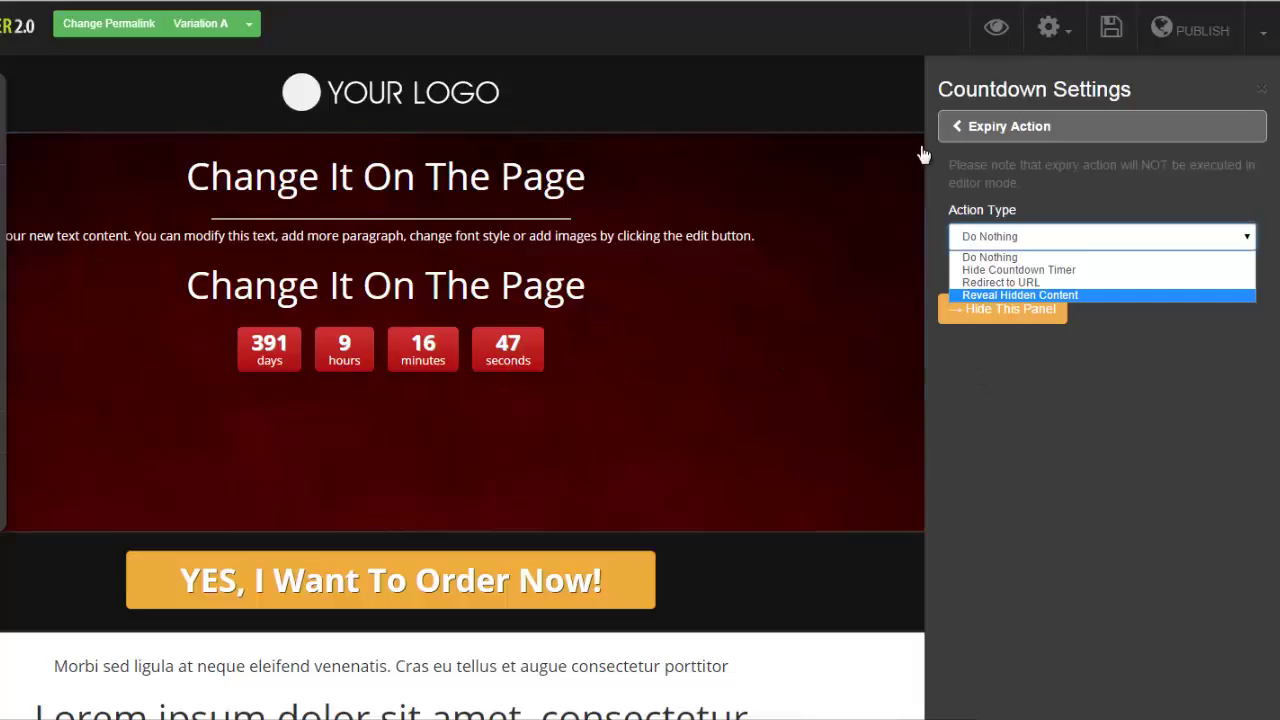
{"action": "left_click", "coordinate": [958, 130]}
{"action": "left_click", "coordinate": [958, 130]}
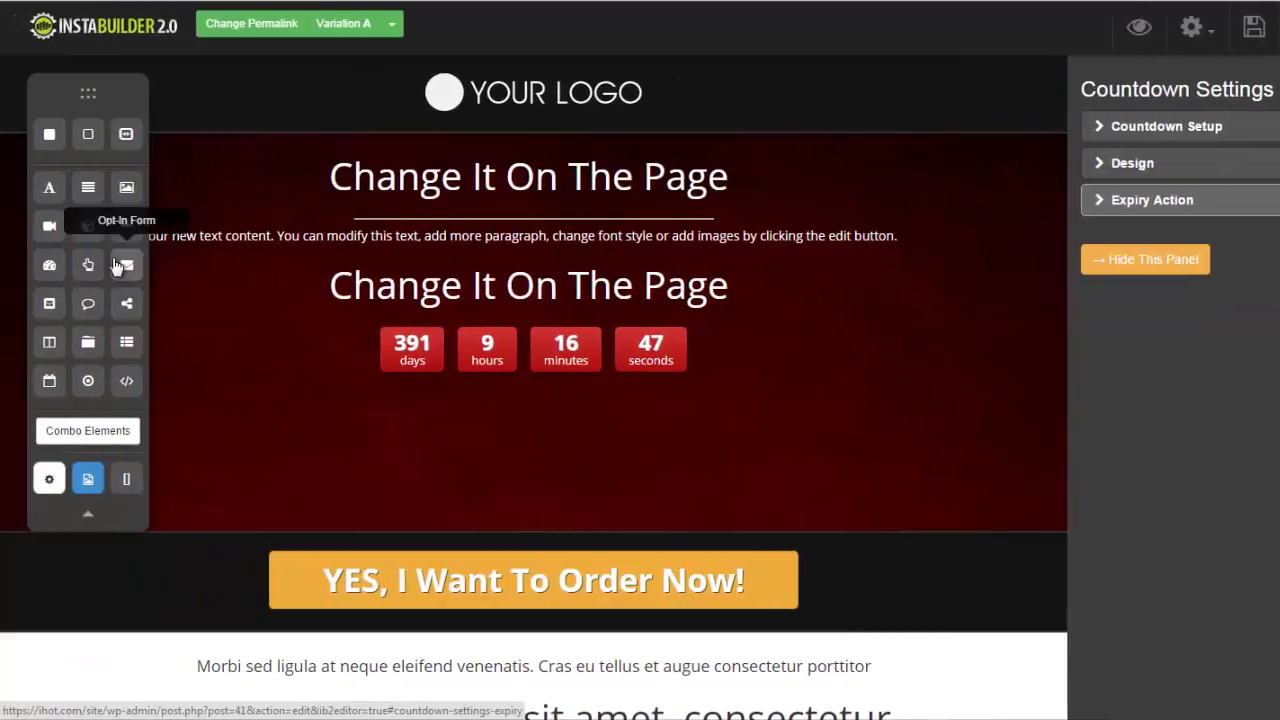
Add a name and email signup form and delete the divider line under the headline
{"action": "left_click_drag", "start_coordinate": [118, 265], "coordinate": [243, 349]}
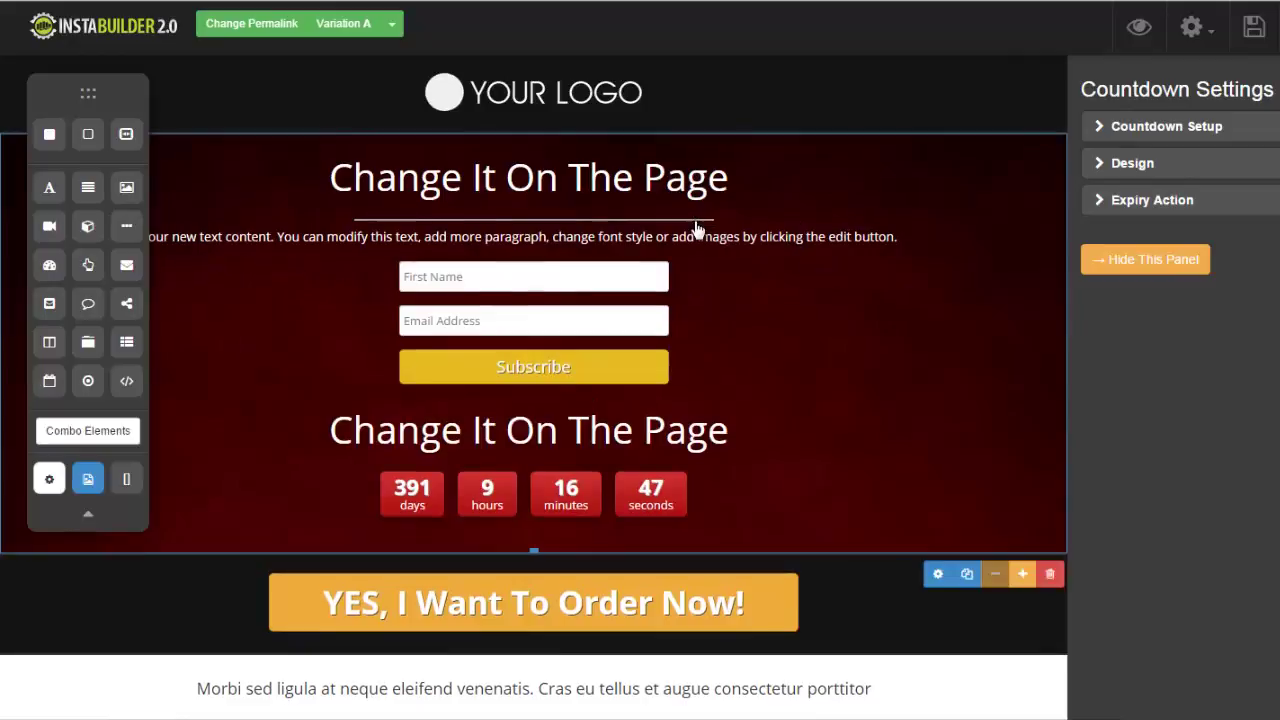
{"action": "mouse_move", "coordinate": [700, 225]}
{"action": "left_click", "coordinate": [699, 252]}
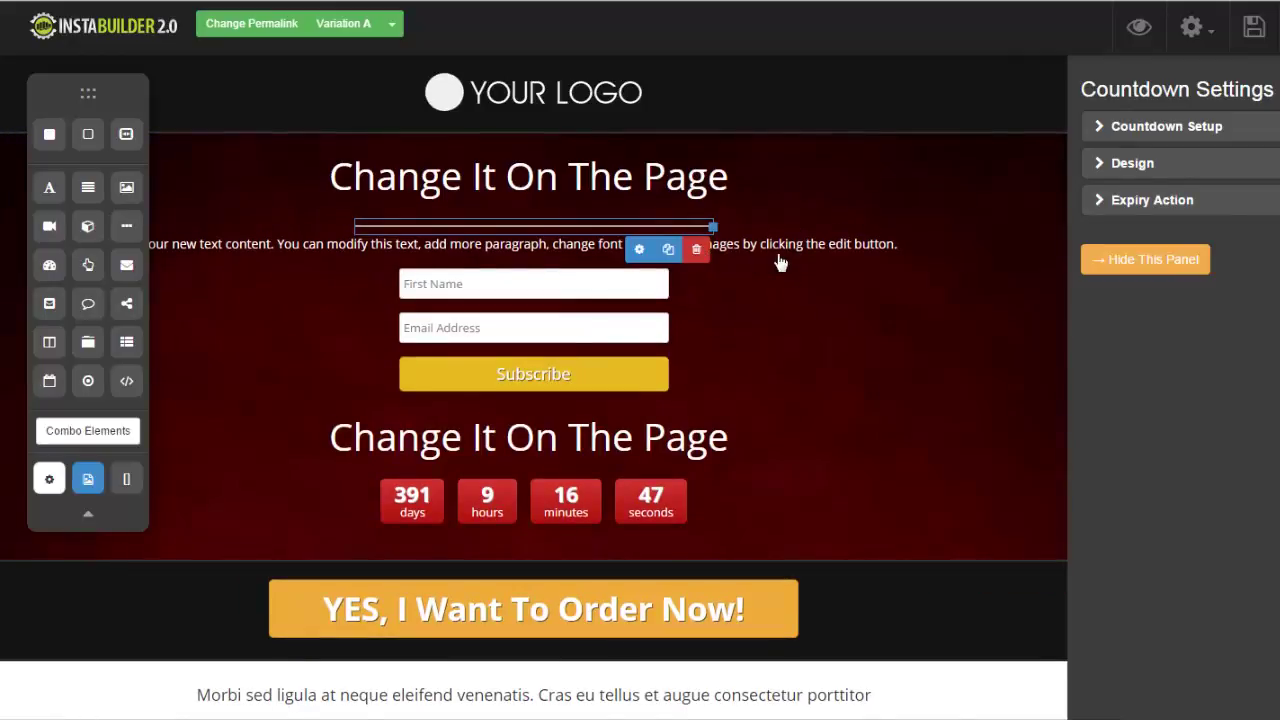
{"action": "left_click", "coordinate": [755, 94]}
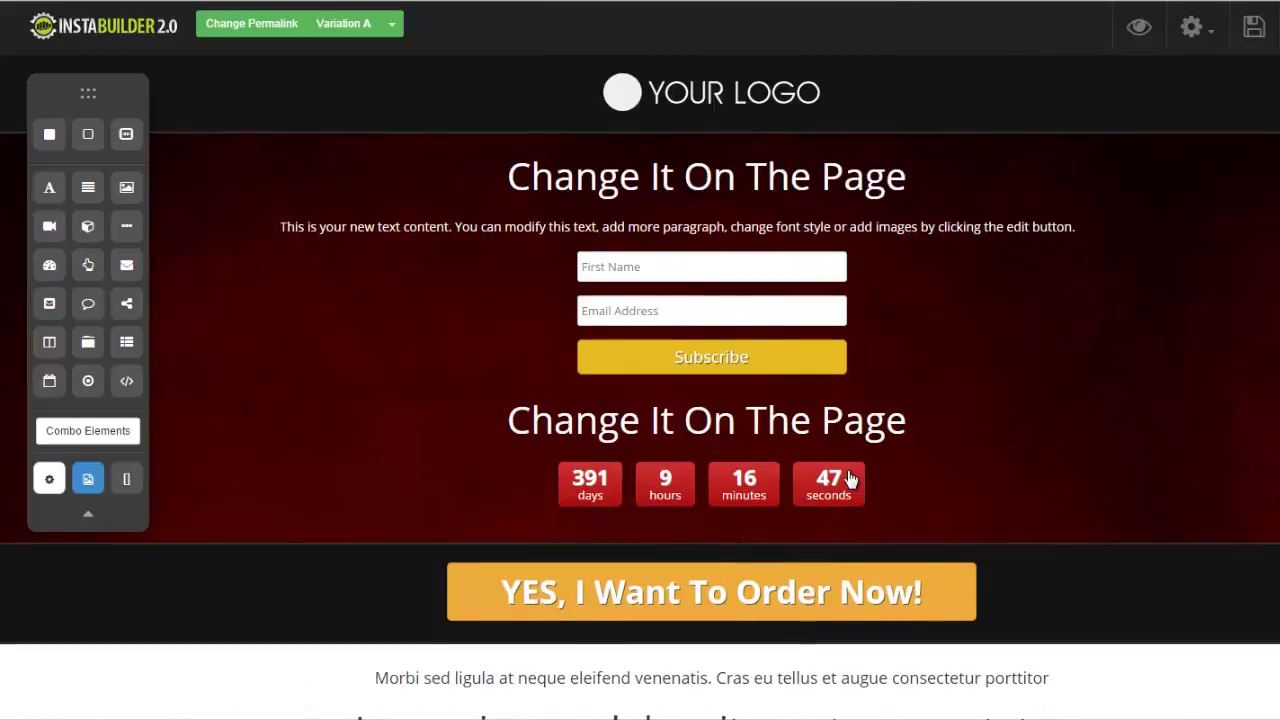
Delete the countdown timer and the second 'Change It On The Page' heading
{"action": "mouse_move", "coordinate": [923, 484]}
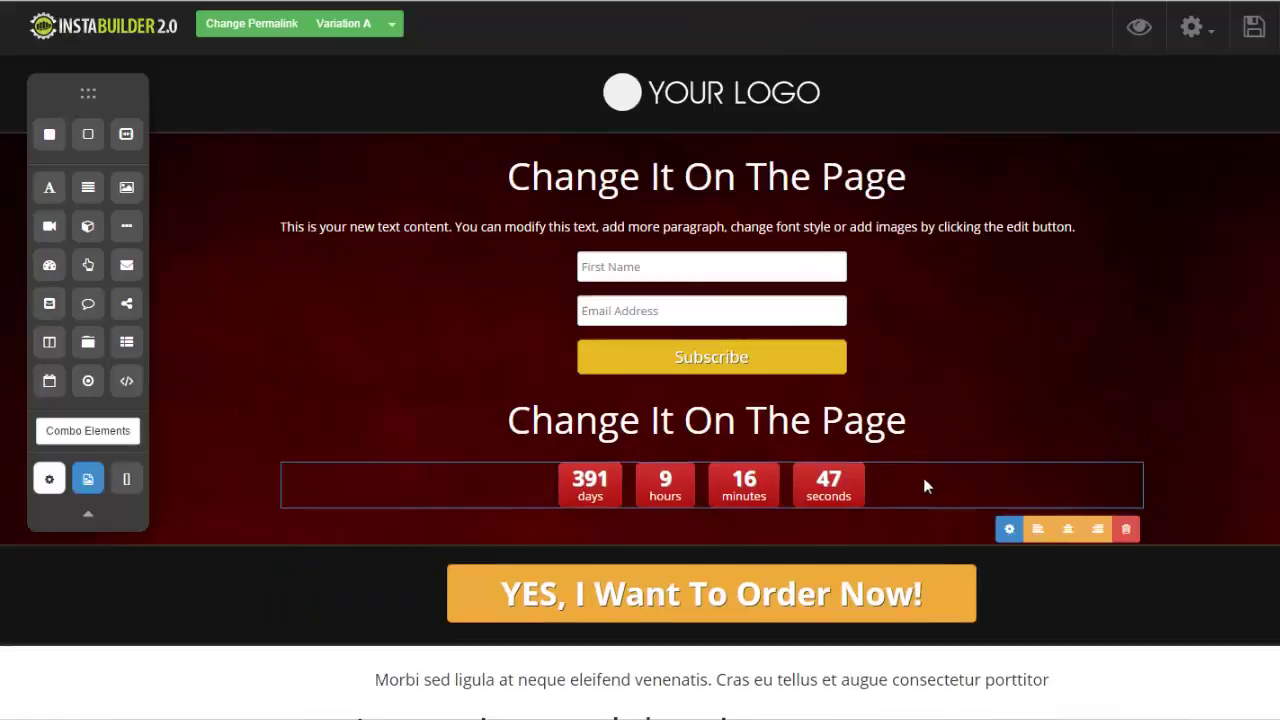
{"action": "left_click", "coordinate": [1126, 530]}
{"action": "left_click", "coordinate": [756, 96]}
{"action": "mouse_move", "coordinate": [855, 432]}
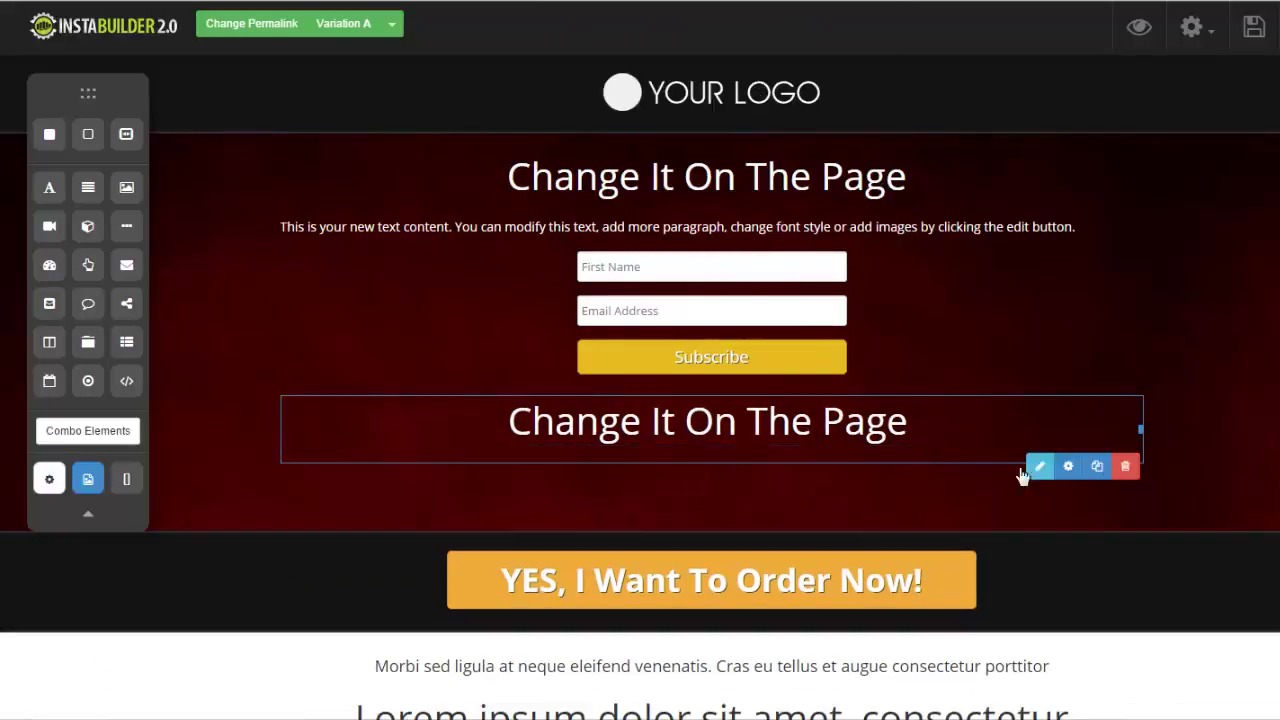
{"action": "left_click", "coordinate": [1125, 466]}
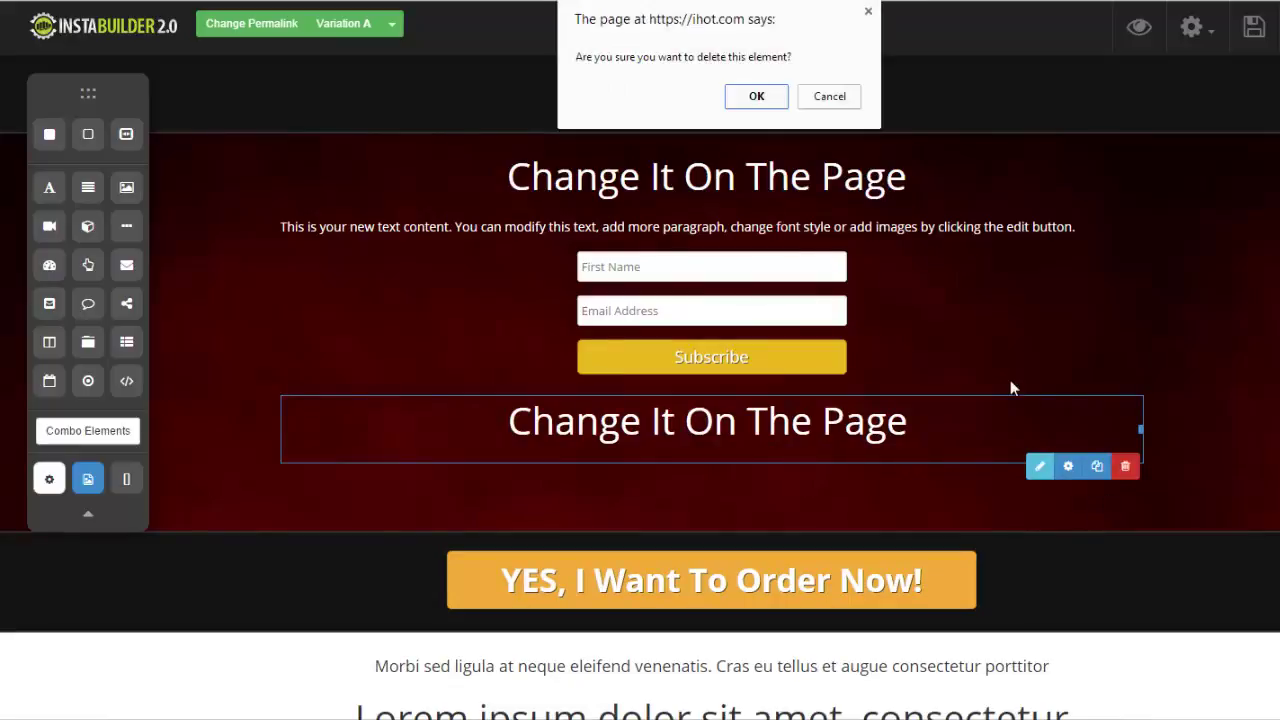
{"action": "left_click", "coordinate": [760, 98]}
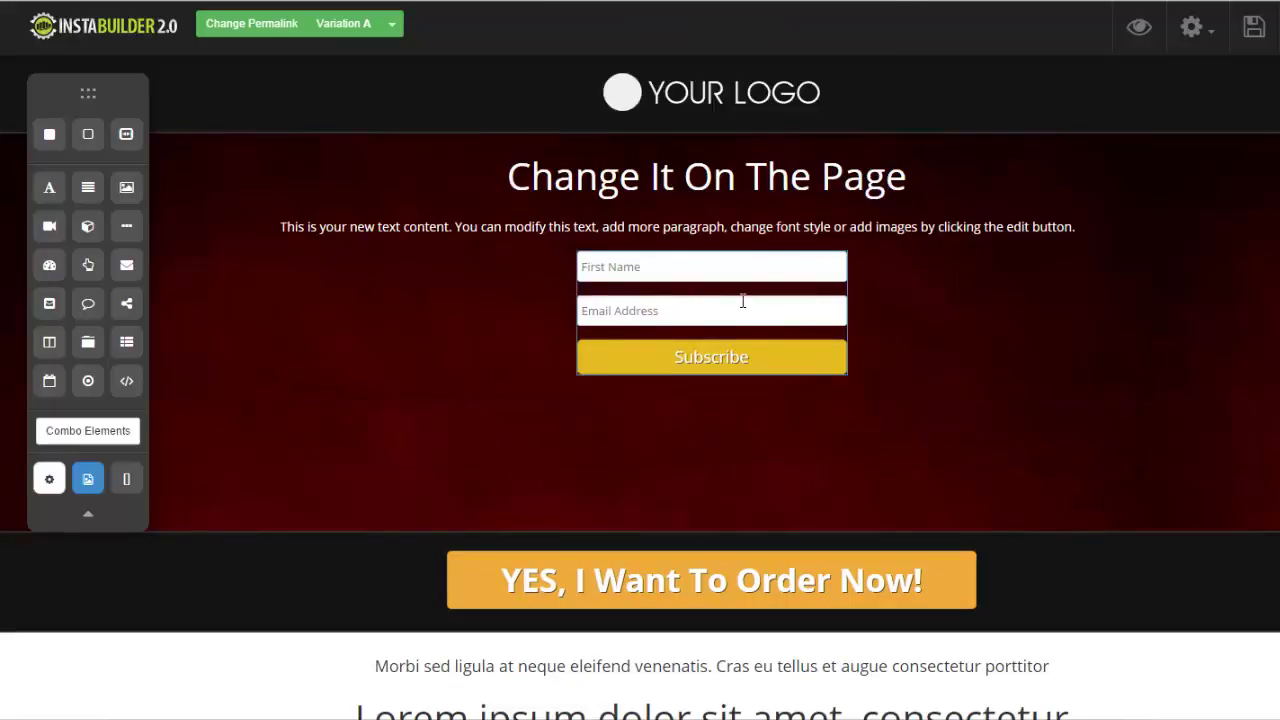
{"action": "left_click", "coordinate": [653, 373]}
Open the opt-in form settings and look through the HTML Code and Form Fields sections
{"action": "left_click", "coordinate": [682, 400]}
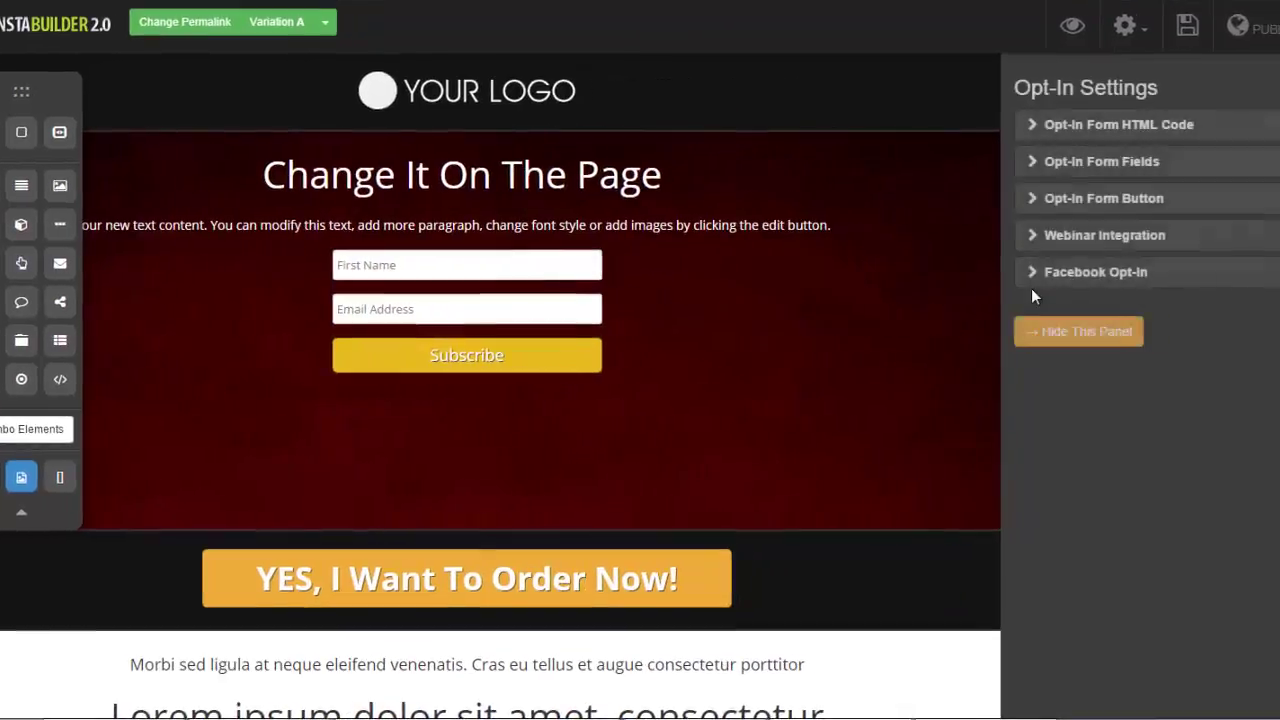
{"action": "left_click", "coordinate": [960, 134]}
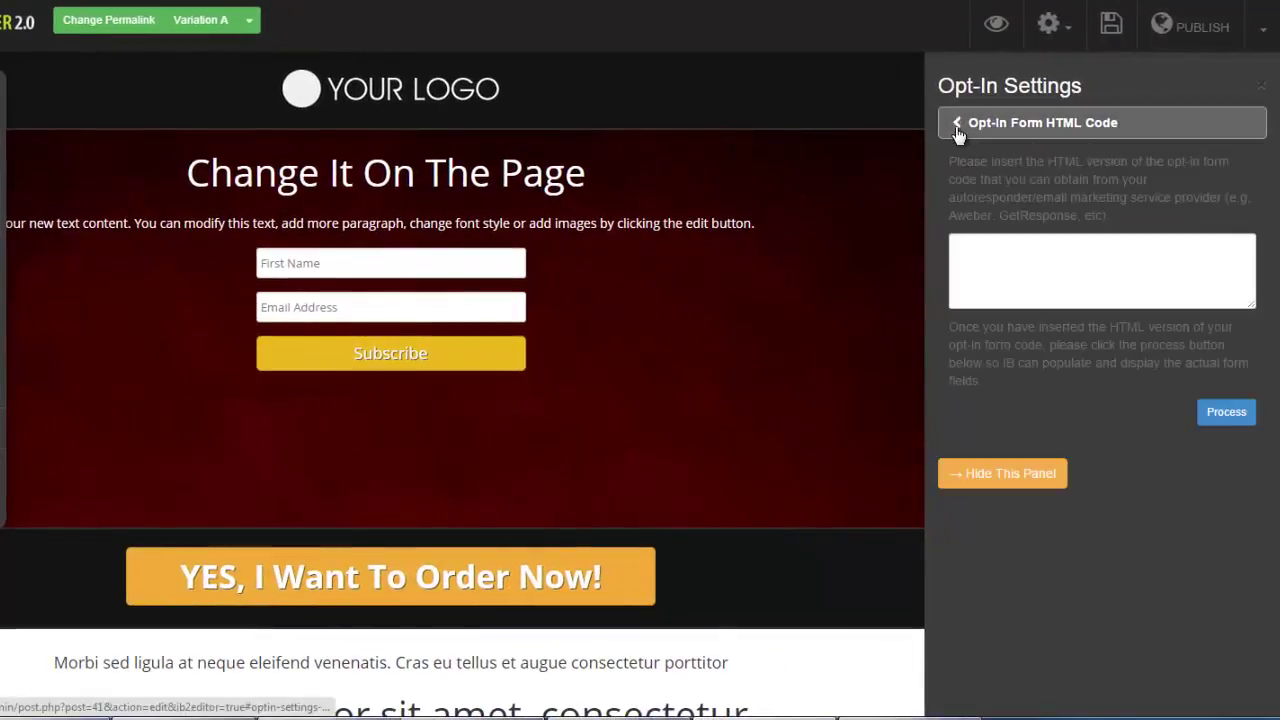
{"action": "left_click", "coordinate": [955, 126]}
{"action": "left_click", "coordinate": [958, 159]}
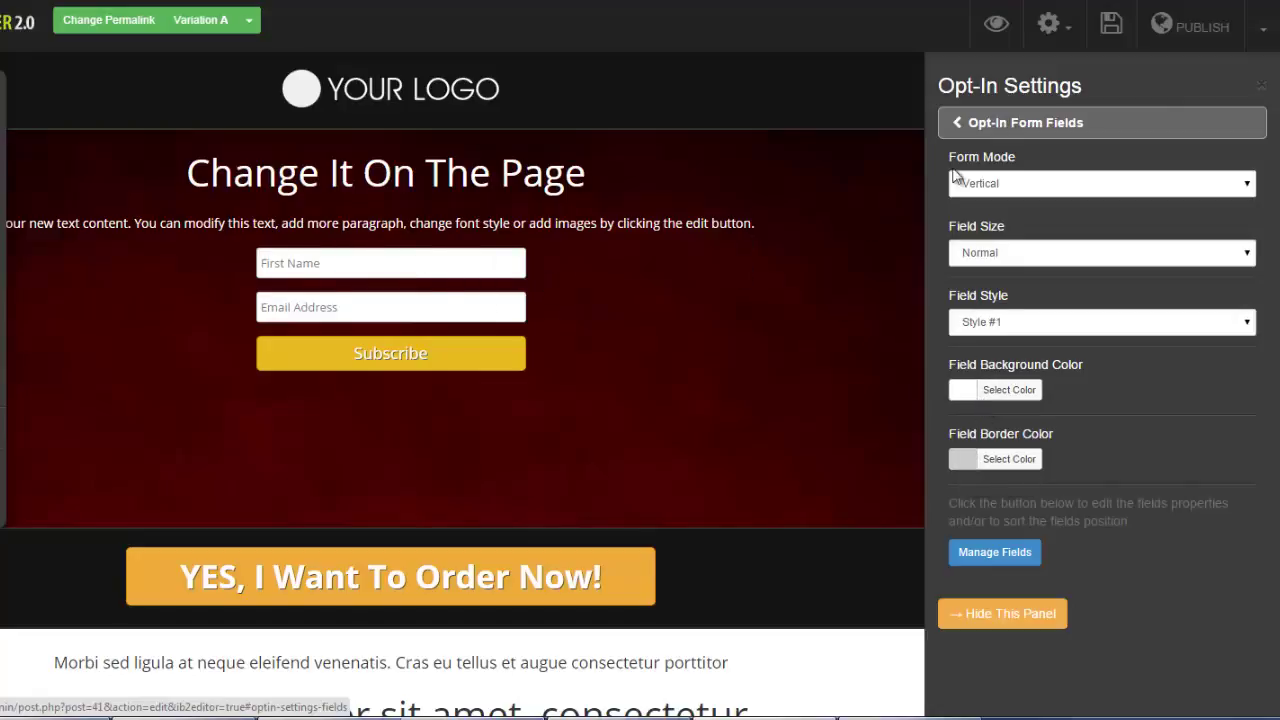
{"action": "left_click", "coordinate": [955, 125]}
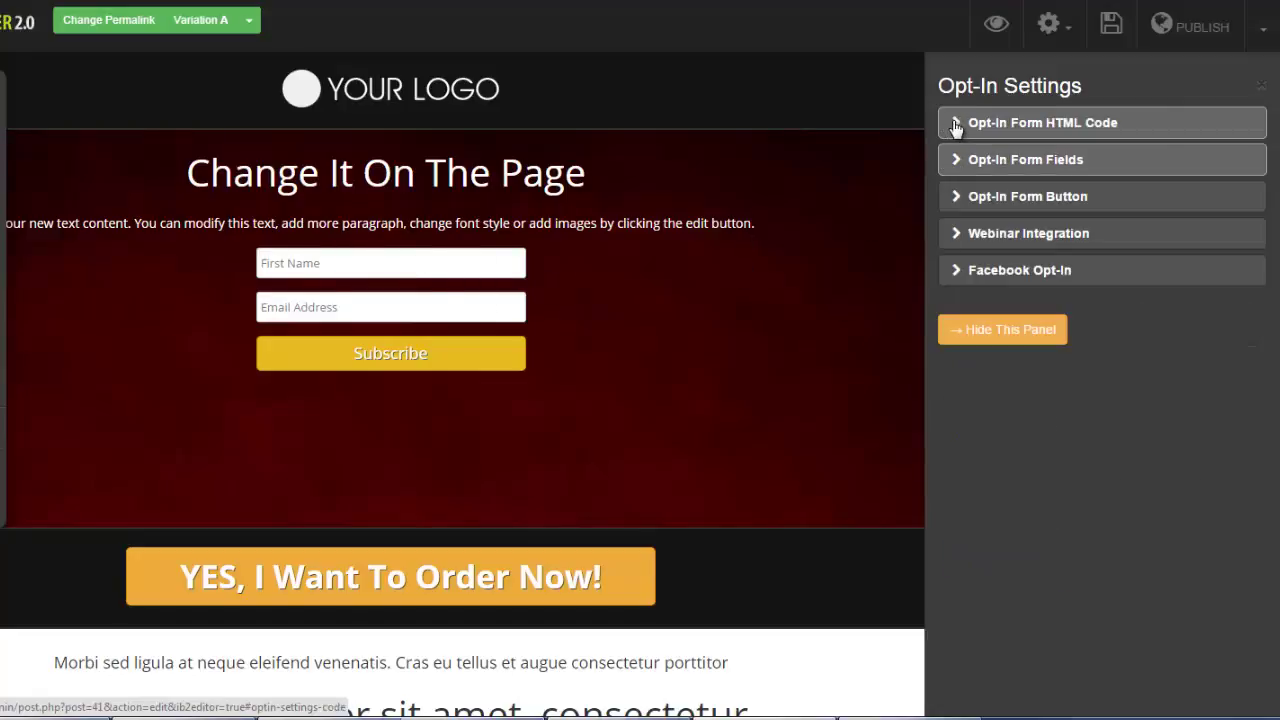
Set the form's button type to Image Button, leaving the pre-made image unchosen
{"action": "left_click", "coordinate": [950, 197]}
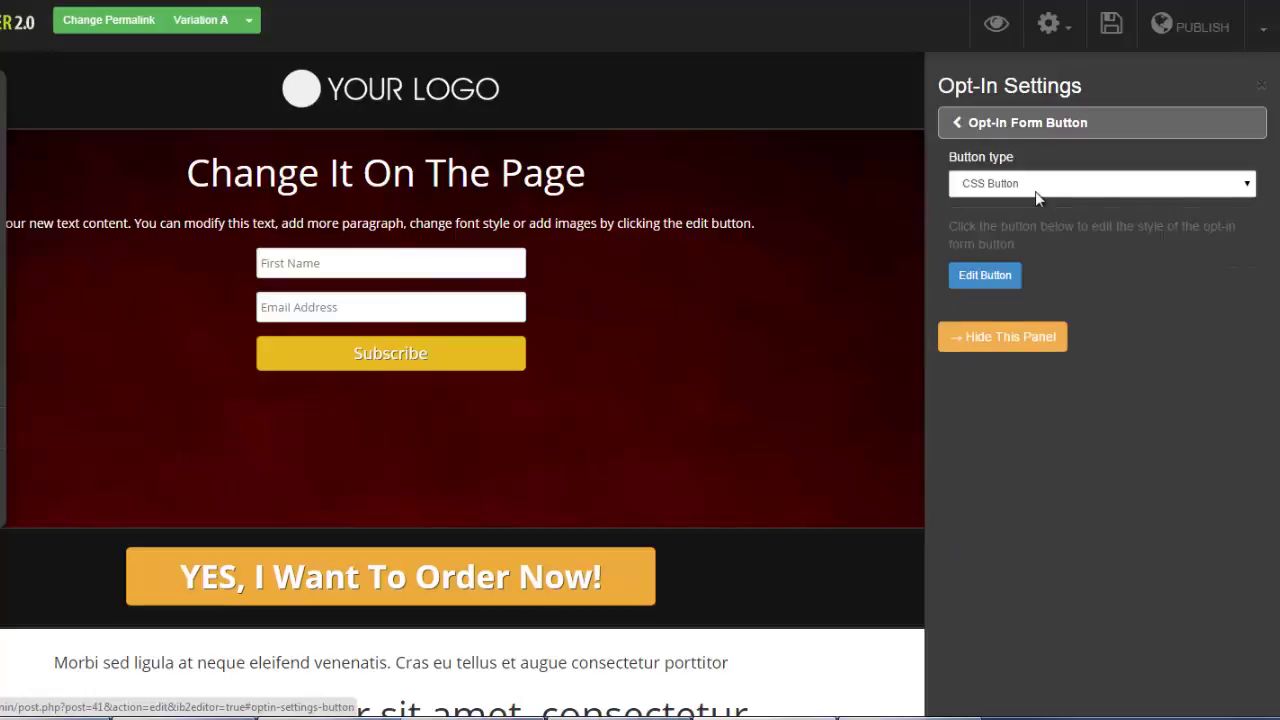
{"action": "left_click", "coordinate": [1247, 191]}
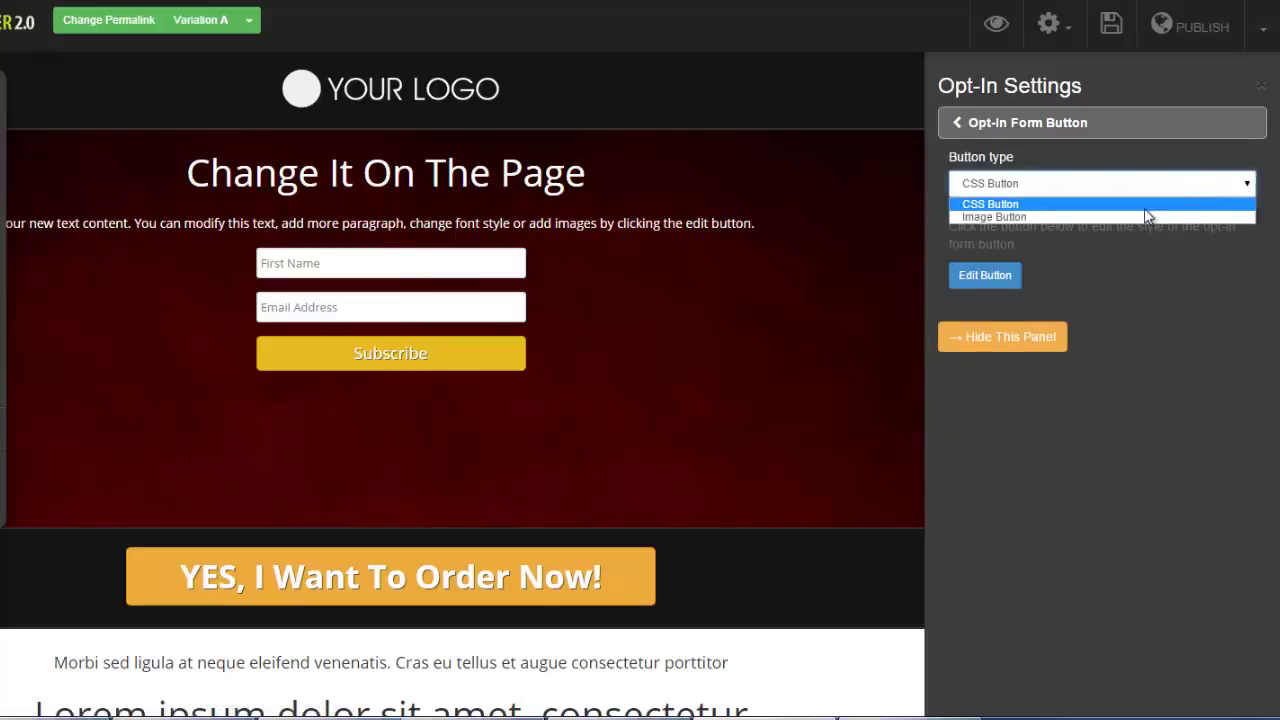
{"action": "left_click", "coordinate": [1111, 216]}
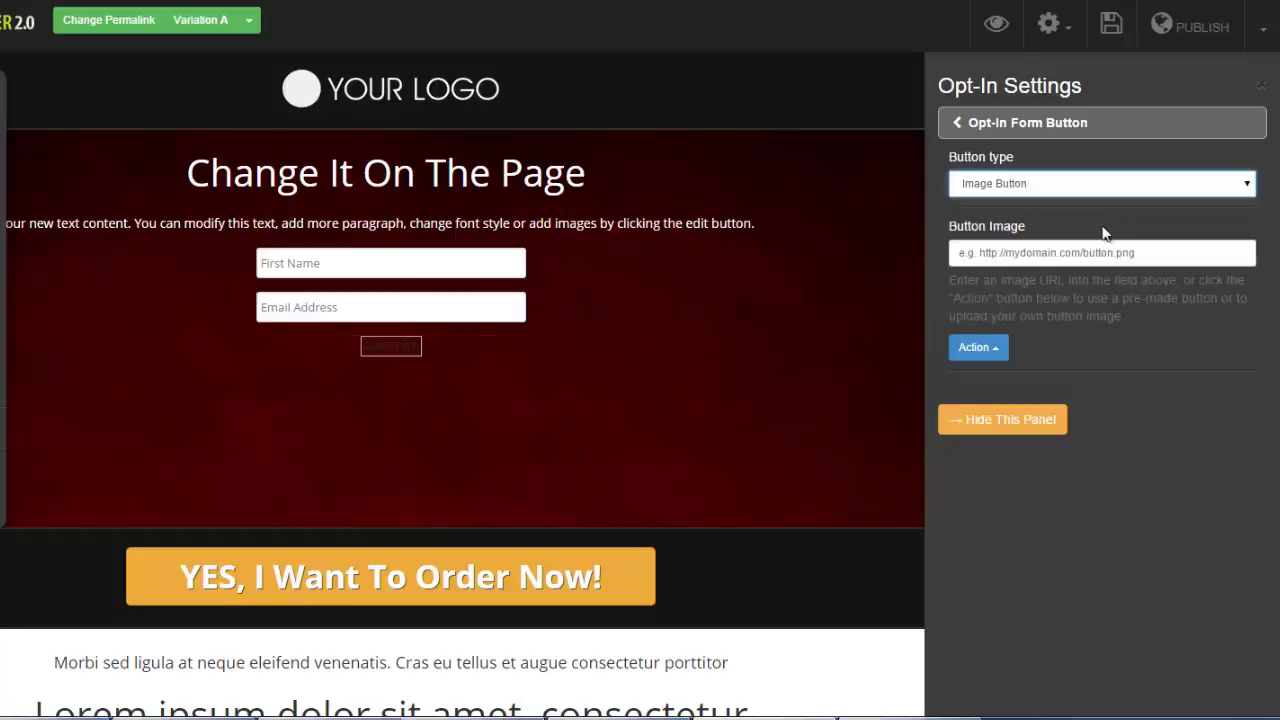
{"action": "left_click", "coordinate": [1005, 348]}
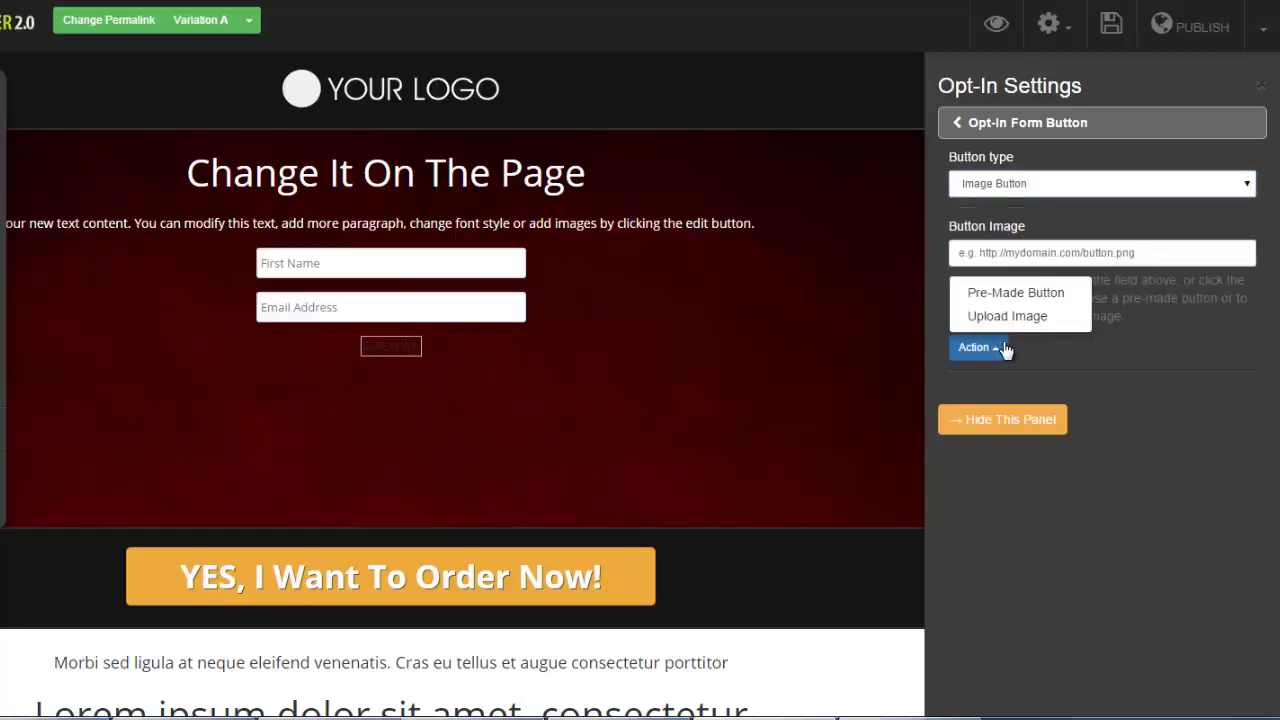
{"action": "left_click", "coordinate": [1001, 294]}
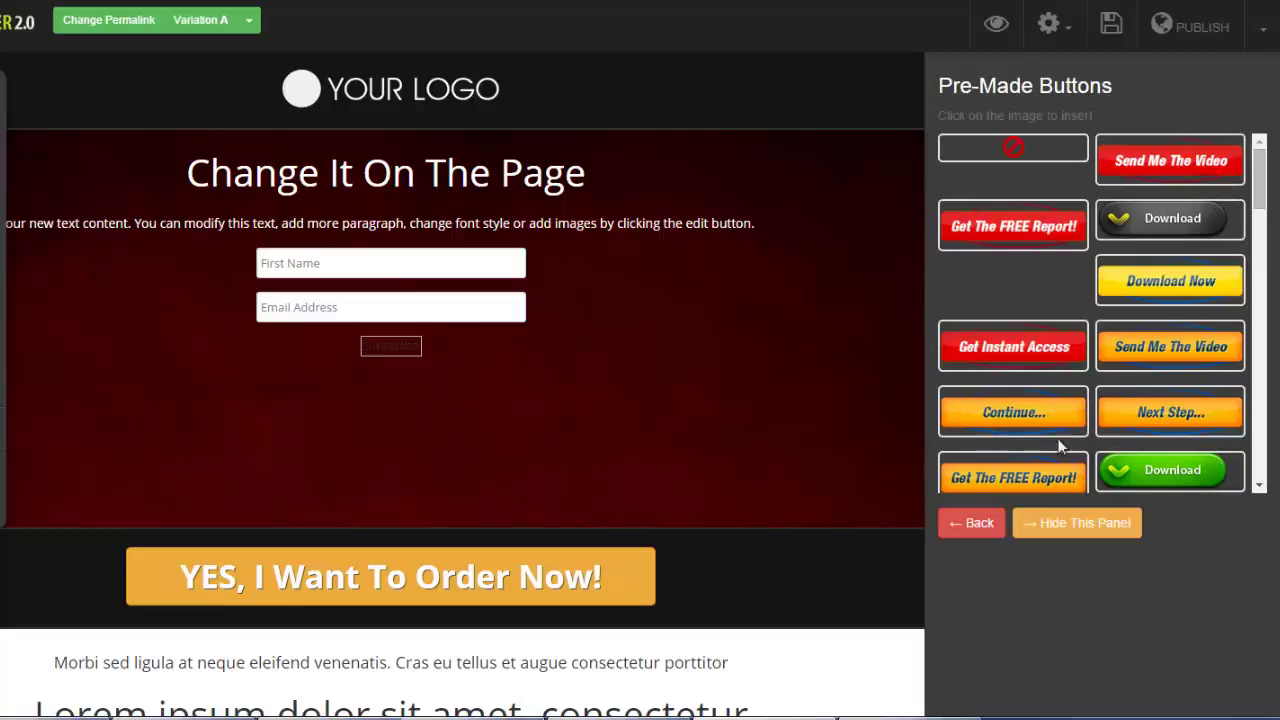
{"action": "left_click", "coordinate": [993, 524]}
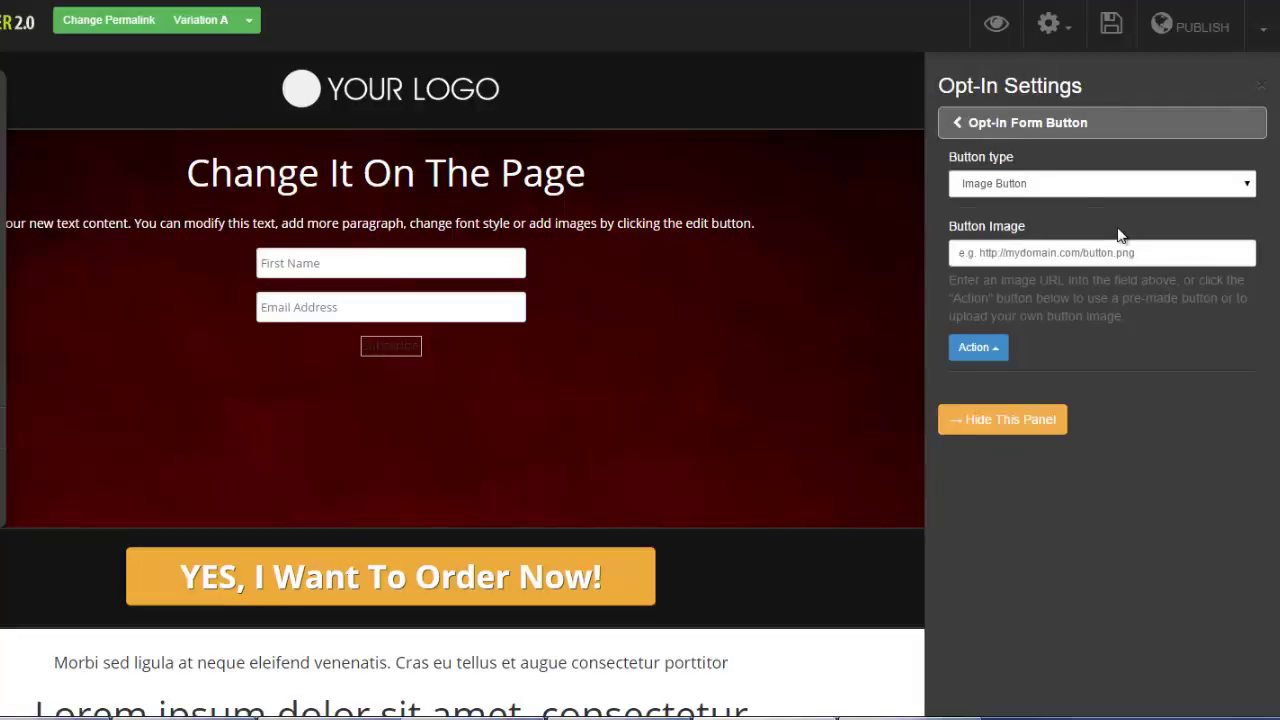
{"action": "left_click", "coordinate": [953, 127]}
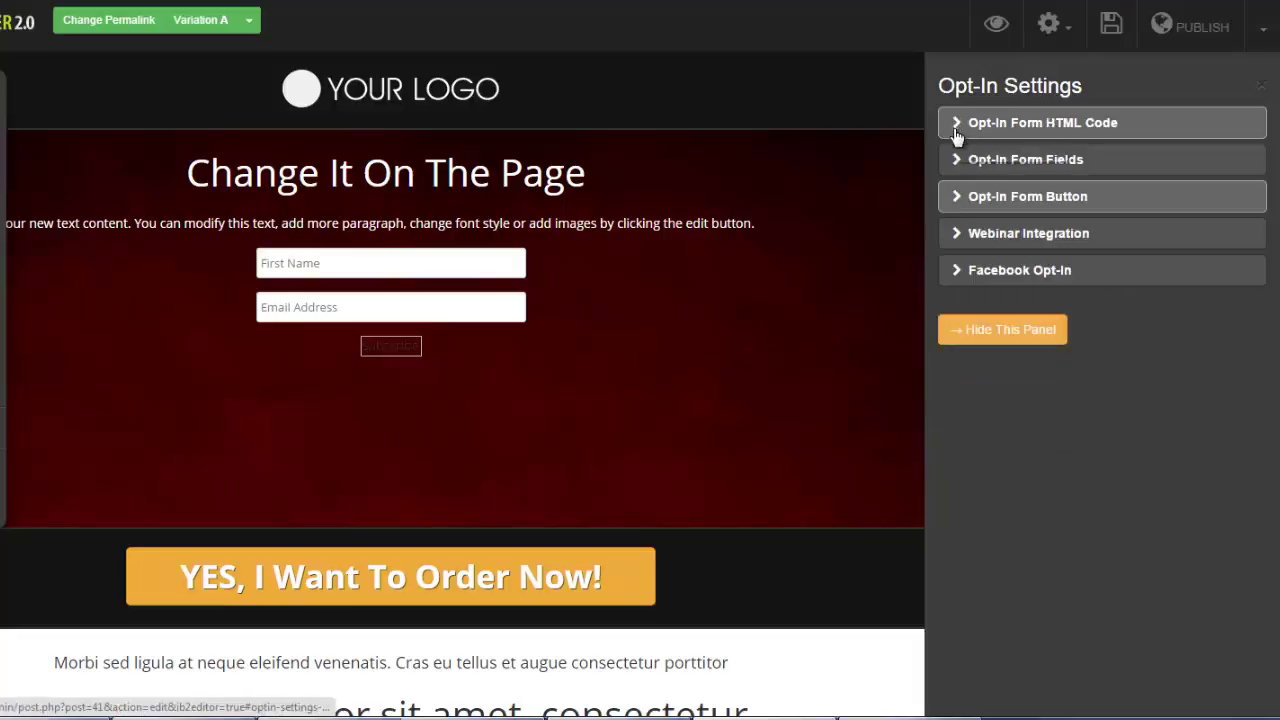
Enable Facebook Opt-In so a Subscribe with Facebook button appears under the form
{"action": "left_click", "coordinate": [958, 232]}
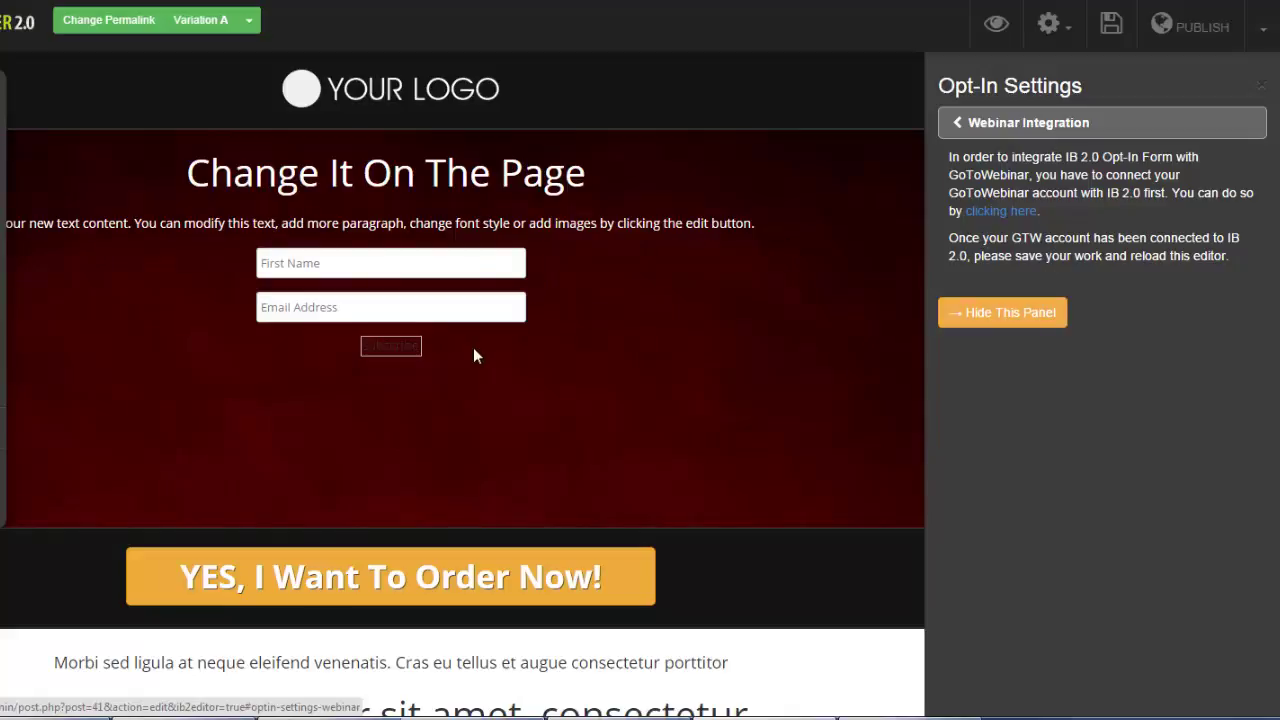
{"action": "left_click", "coordinate": [958, 124]}
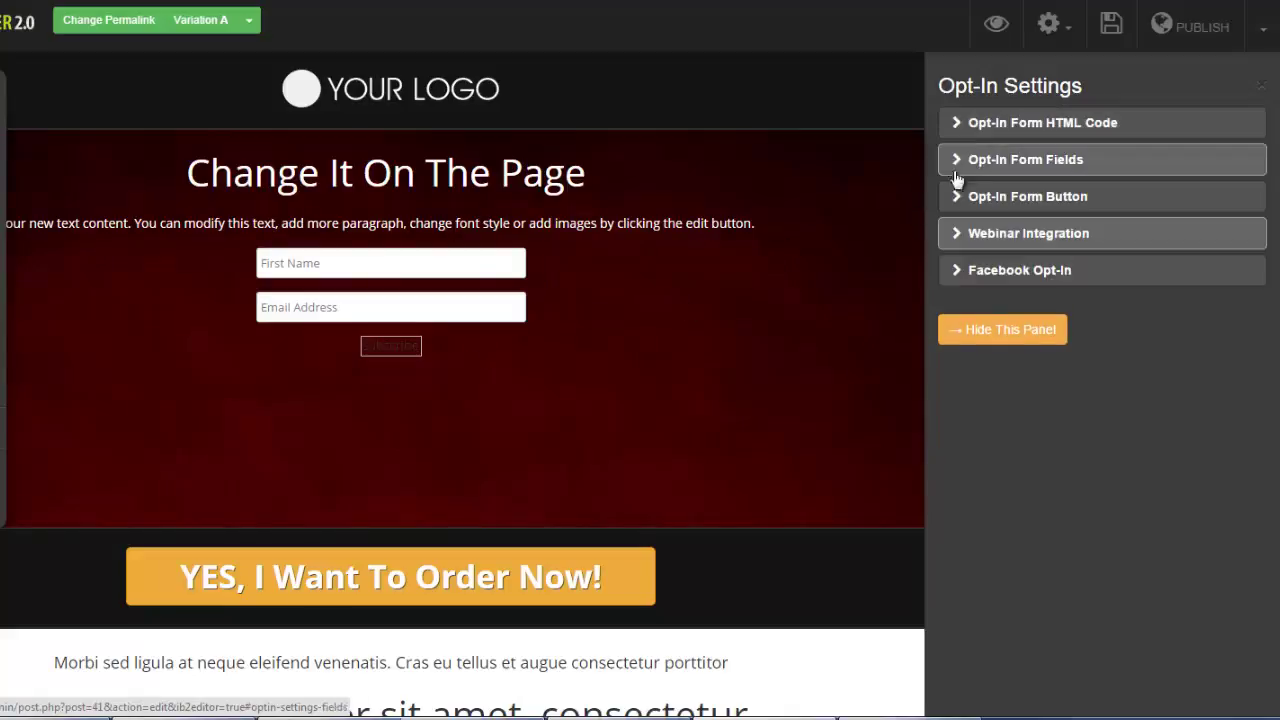
{"action": "left_click", "coordinate": [958, 272]}
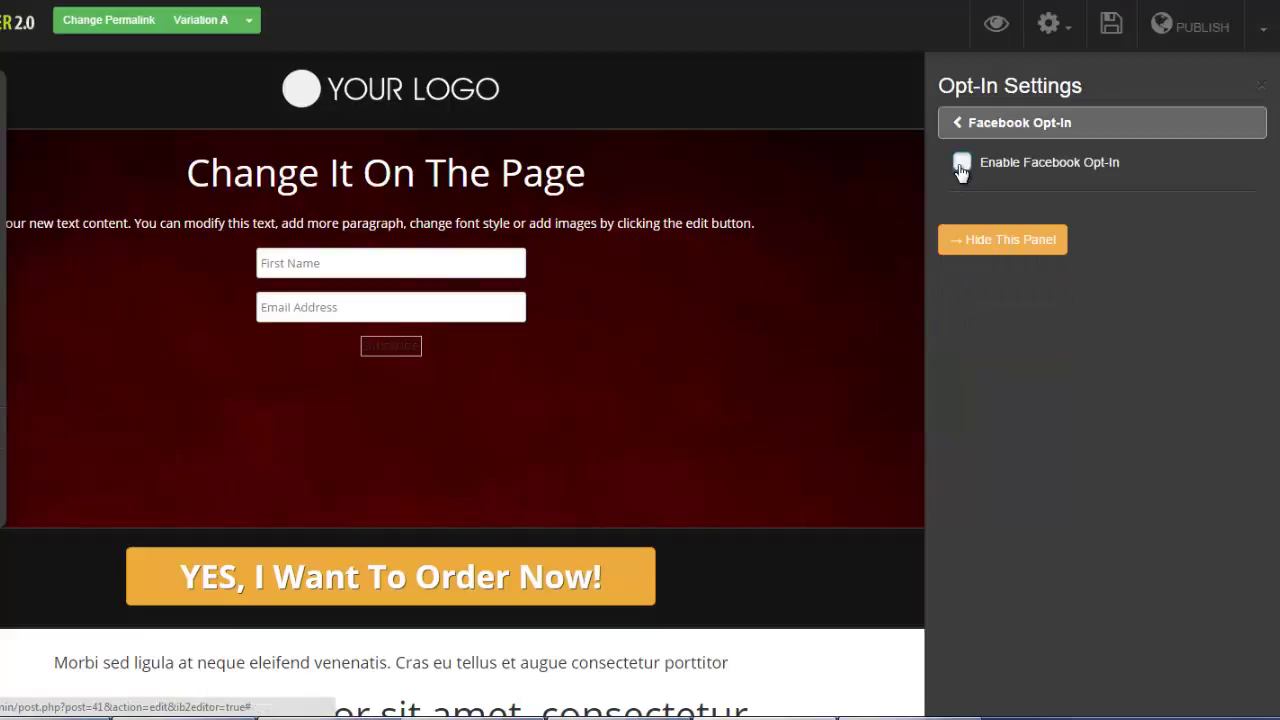
{"action": "left_click", "coordinate": [961, 163]}
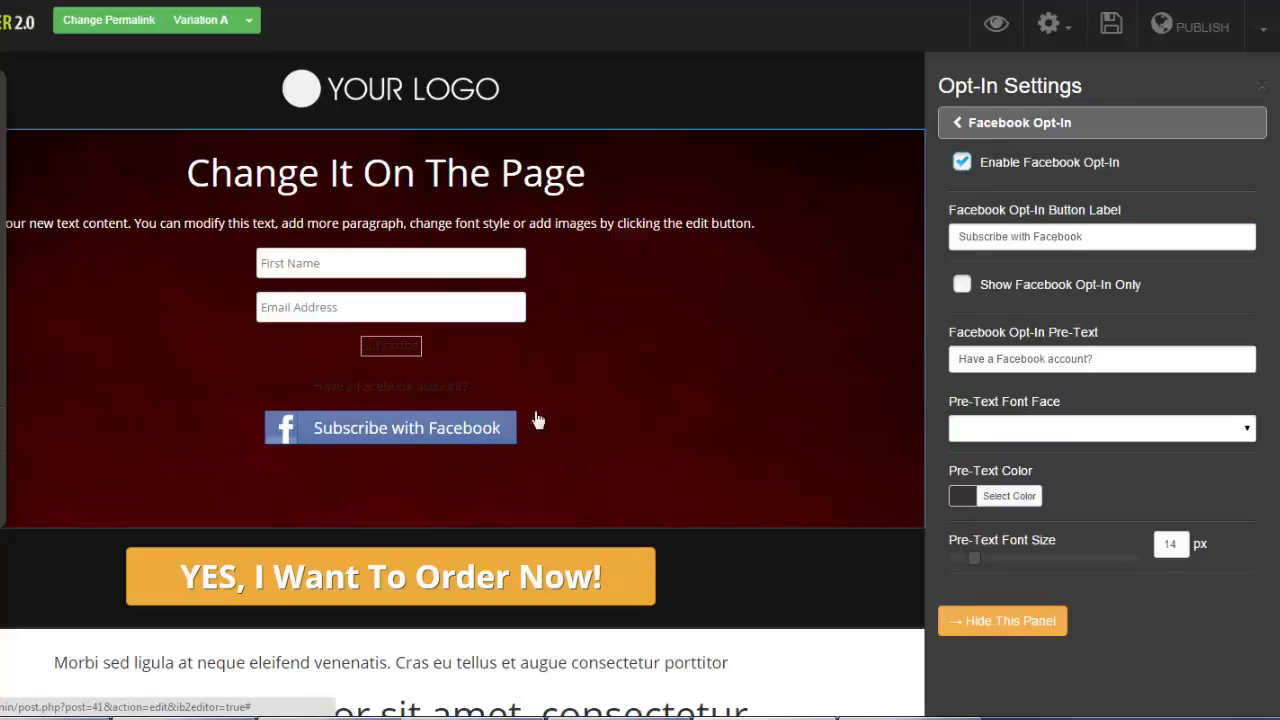
{"action": "left_click", "coordinate": [958, 134]}
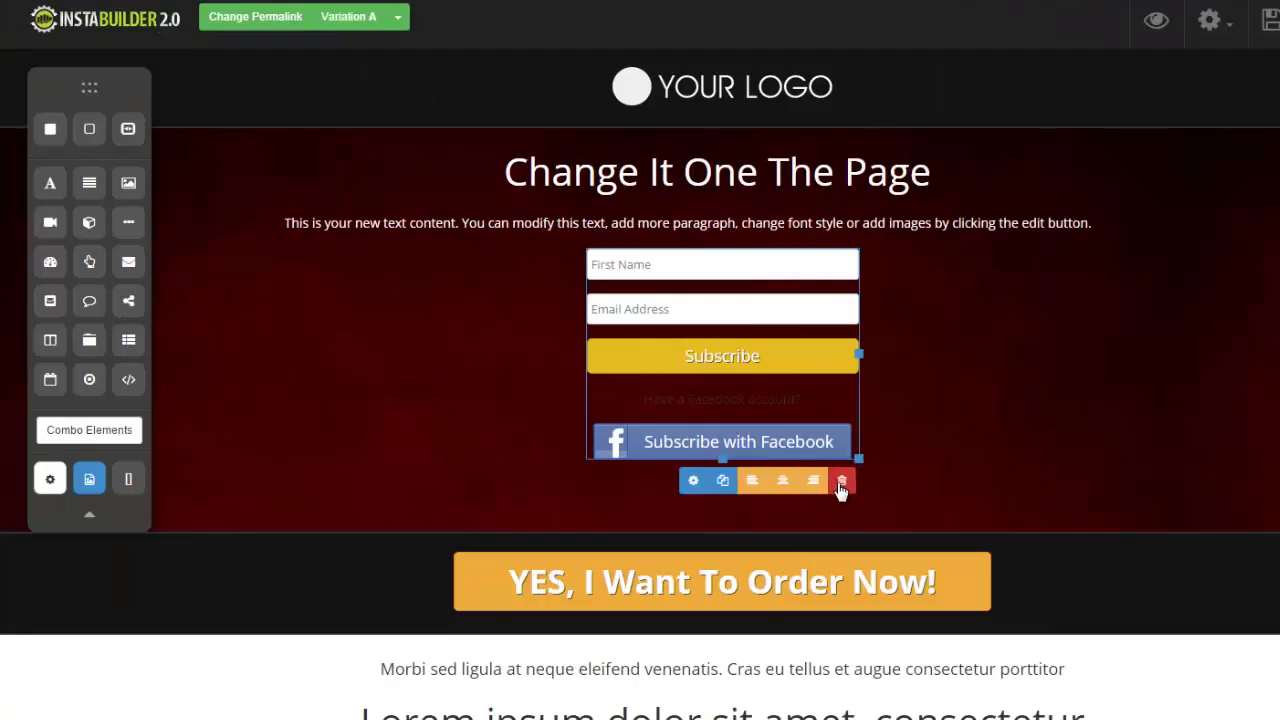
Swap the opt-in form for a 3 Steps Opt-In block and delete the old heading and paragraph
{"action": "left_click", "coordinate": [841, 480]}
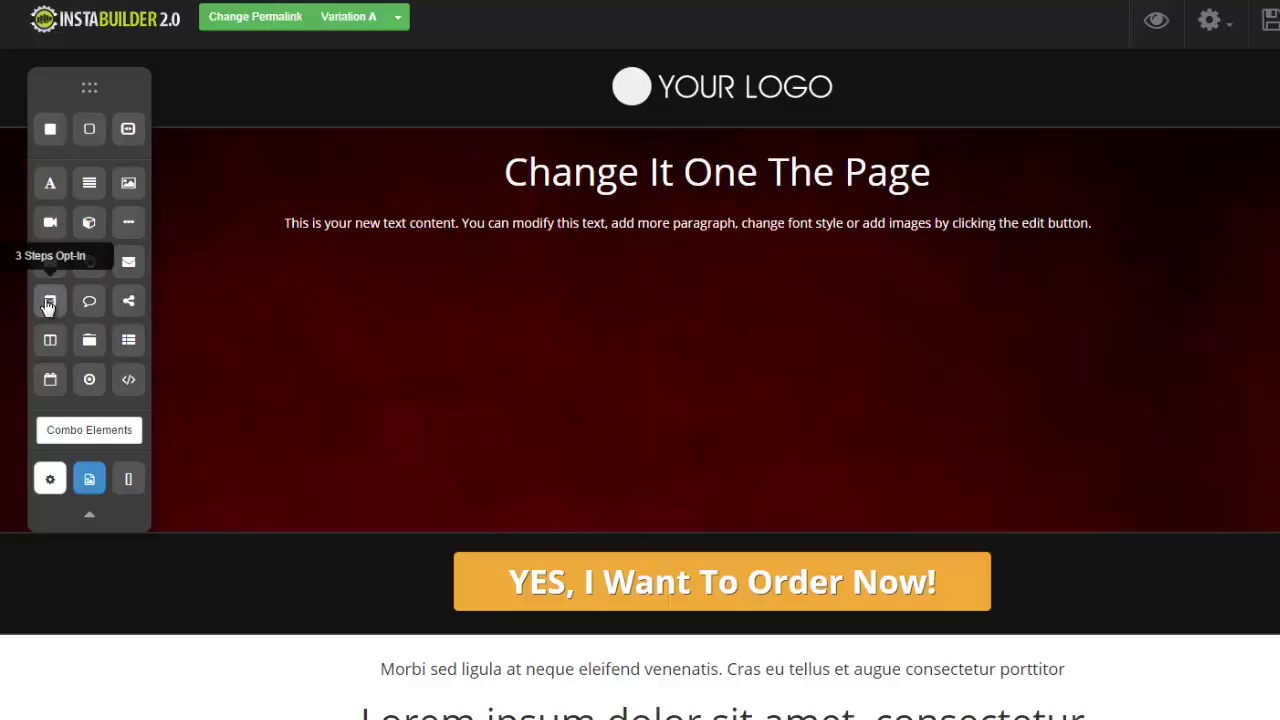
{"action": "left_click_drag", "start_coordinate": [48, 307], "coordinate": [571, 263]}
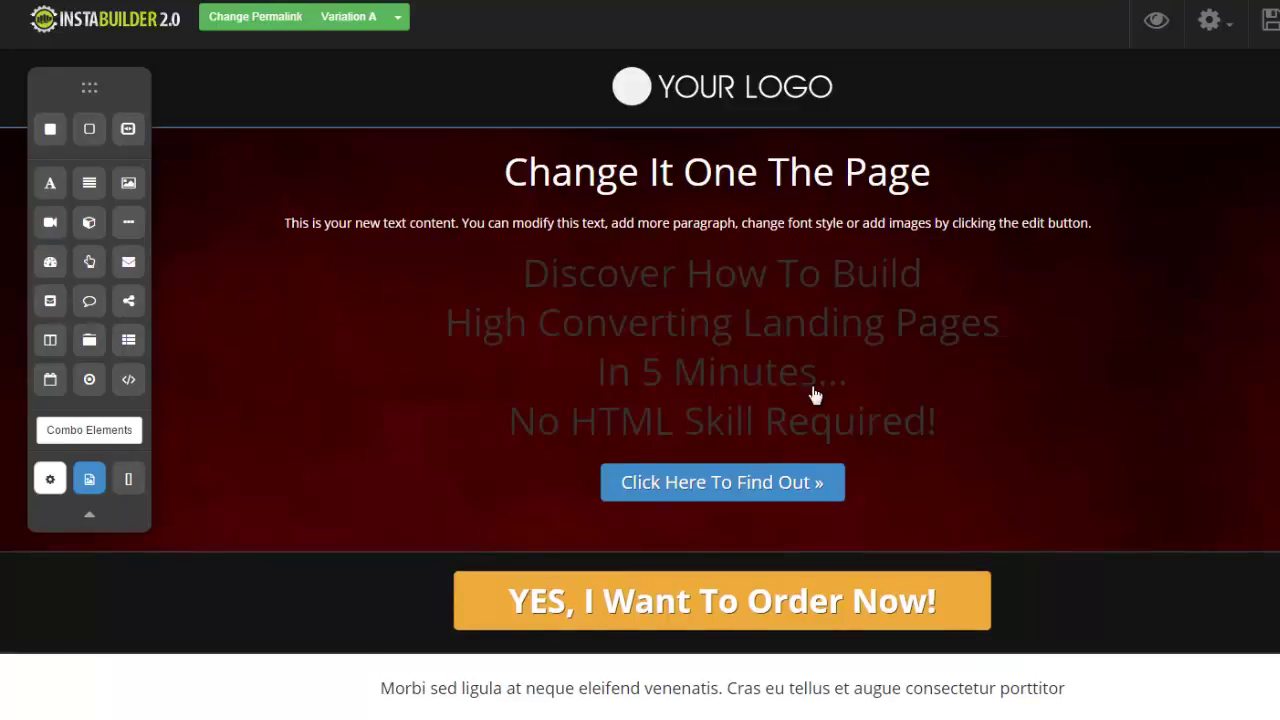
{"action": "mouse_move", "coordinate": [1121, 231]}
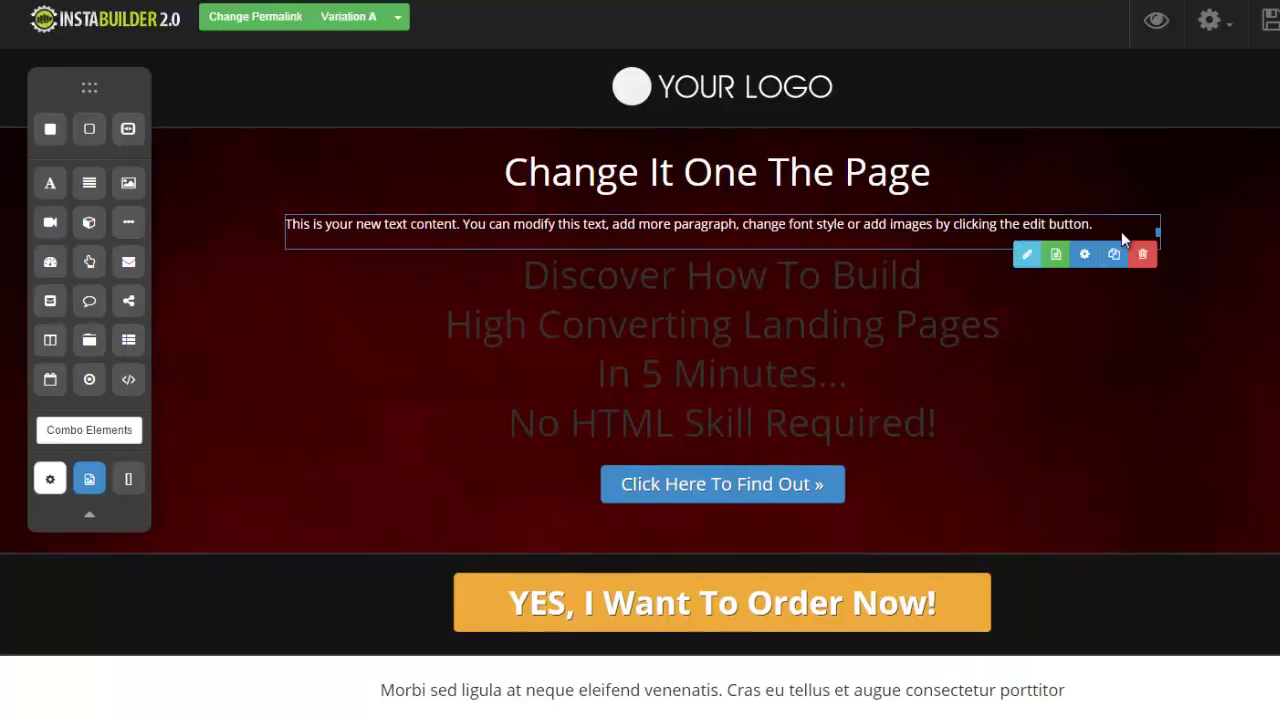
{"action": "left_click", "coordinate": [1142, 257]}
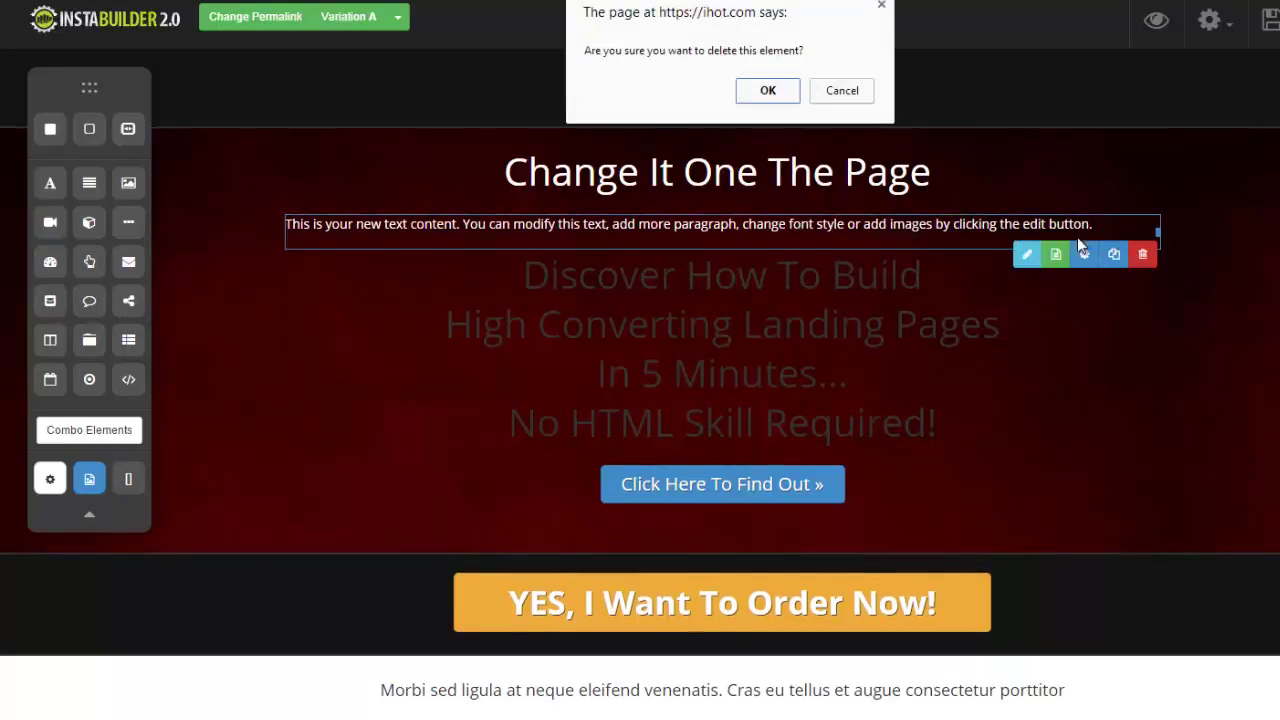
{"action": "left_click", "coordinate": [750, 95]}
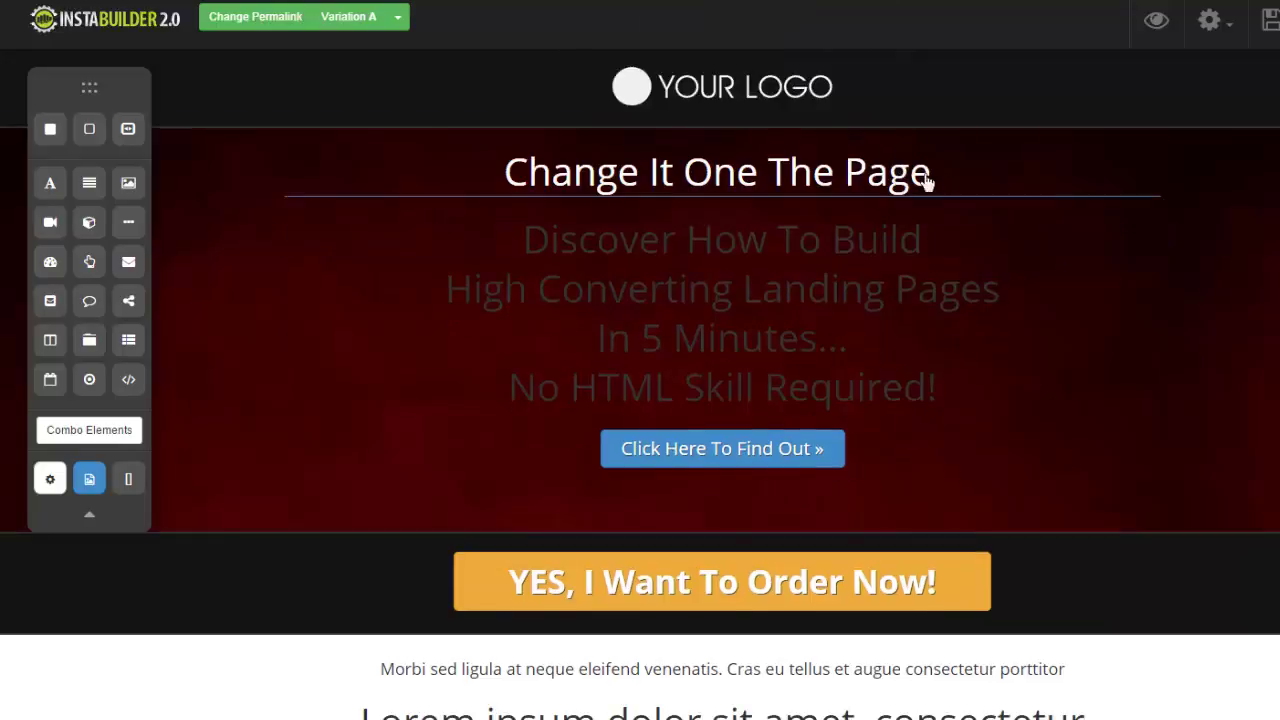
{"action": "mouse_move", "coordinate": [948, 183]}
{"action": "left_click", "coordinate": [1142, 218]}
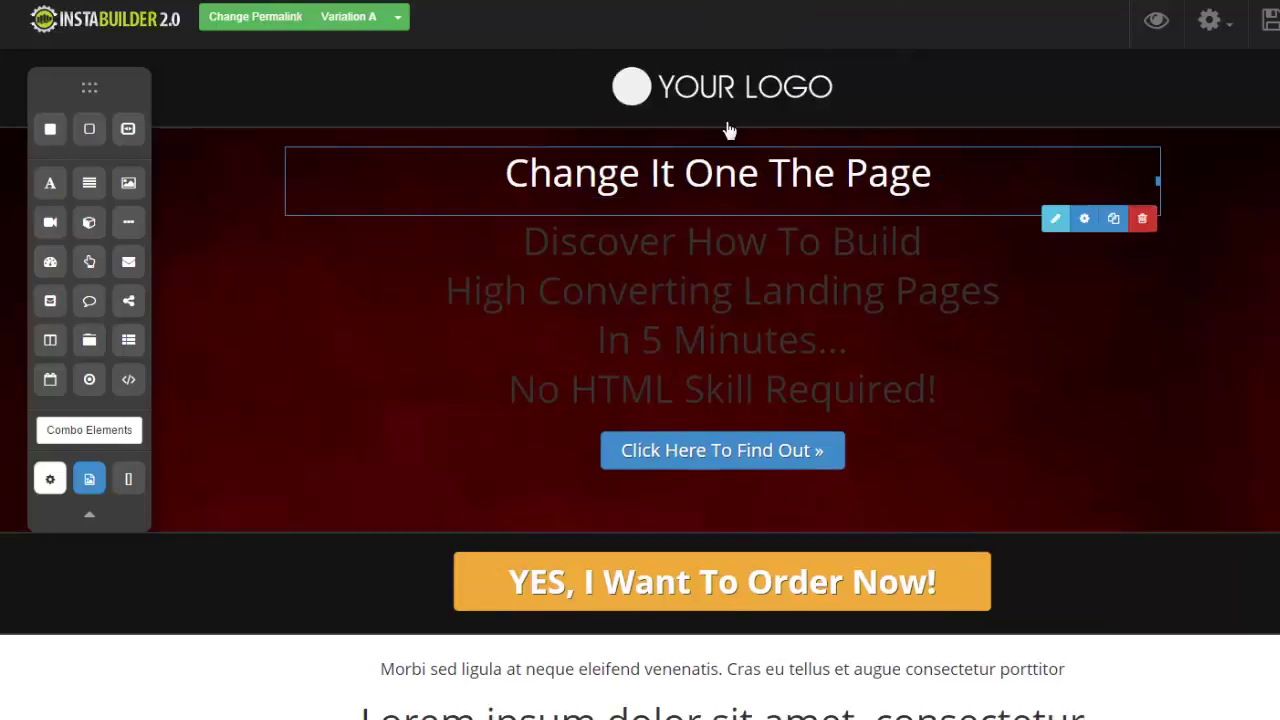
{"action": "left_click", "coordinate": [758, 99]}
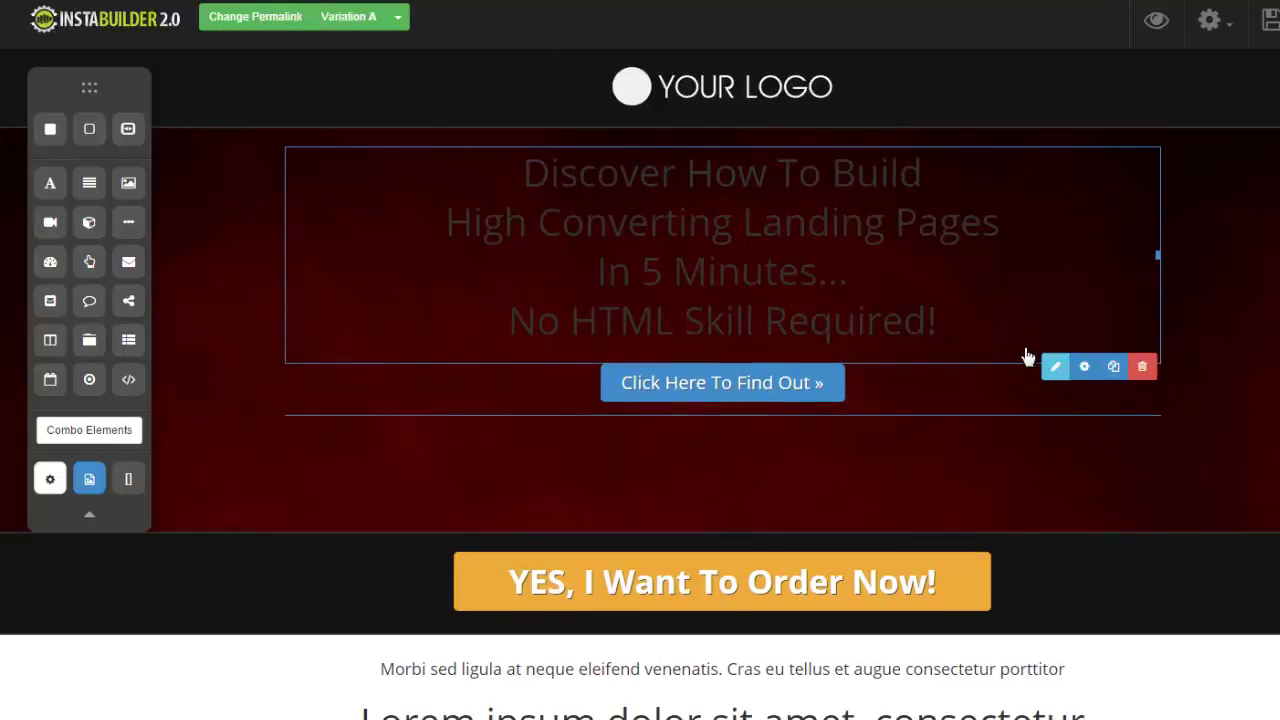
{"action": "left_click", "coordinate": [935, 267]}
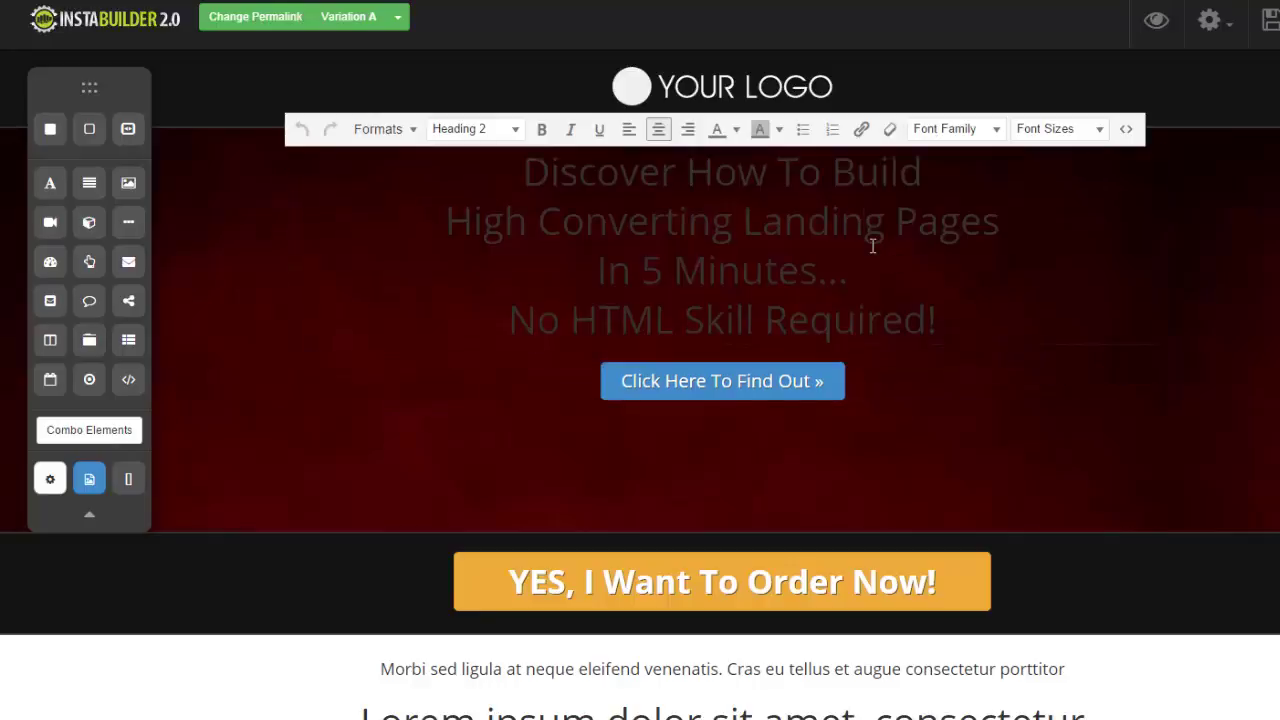
{"action": "left_click", "coordinate": [1128, 371]}
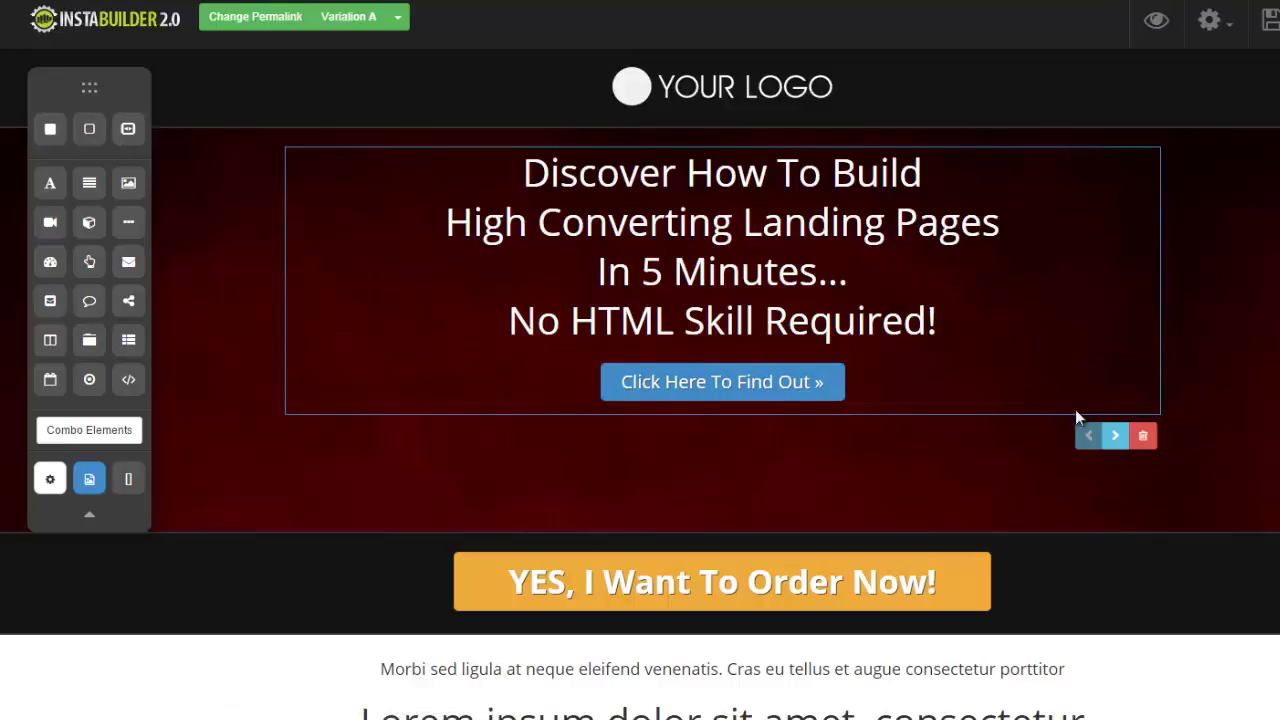
Step the 3 Steps Opt-In block through its video stage to the registration form
{"action": "left_click", "coordinate": [1117, 437]}
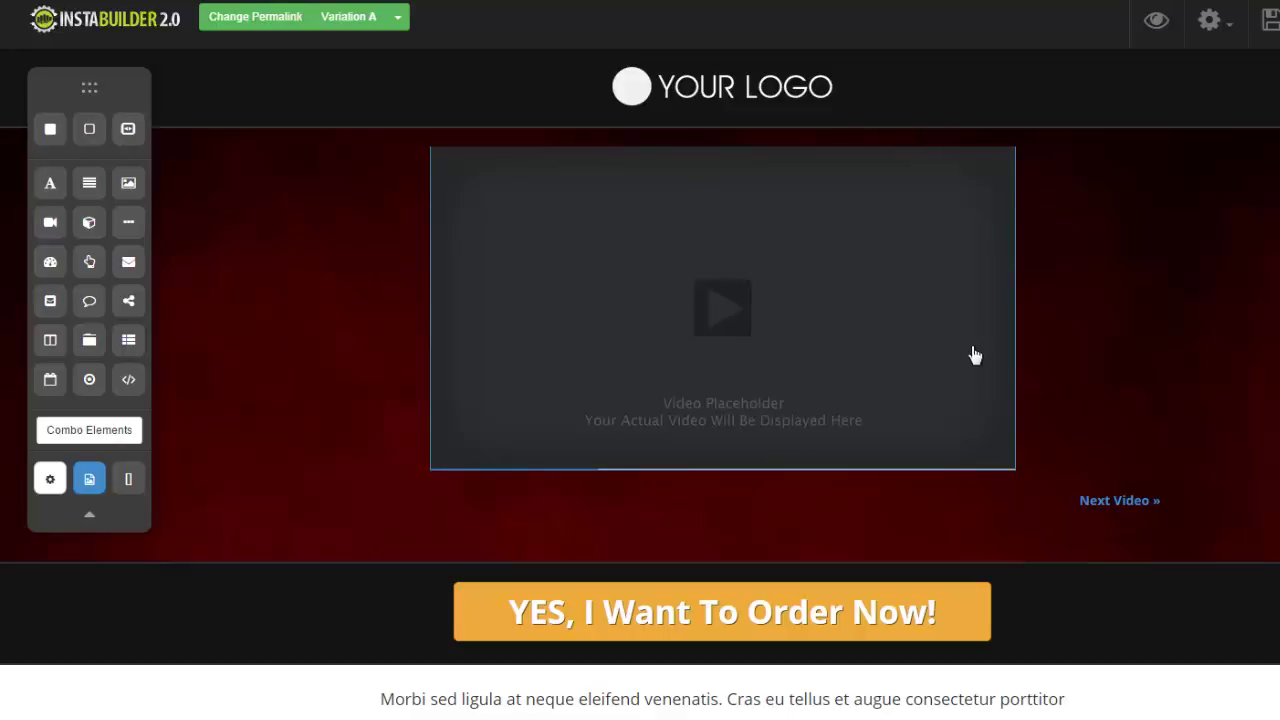
{"action": "mouse_move", "coordinate": [1029, 506]}
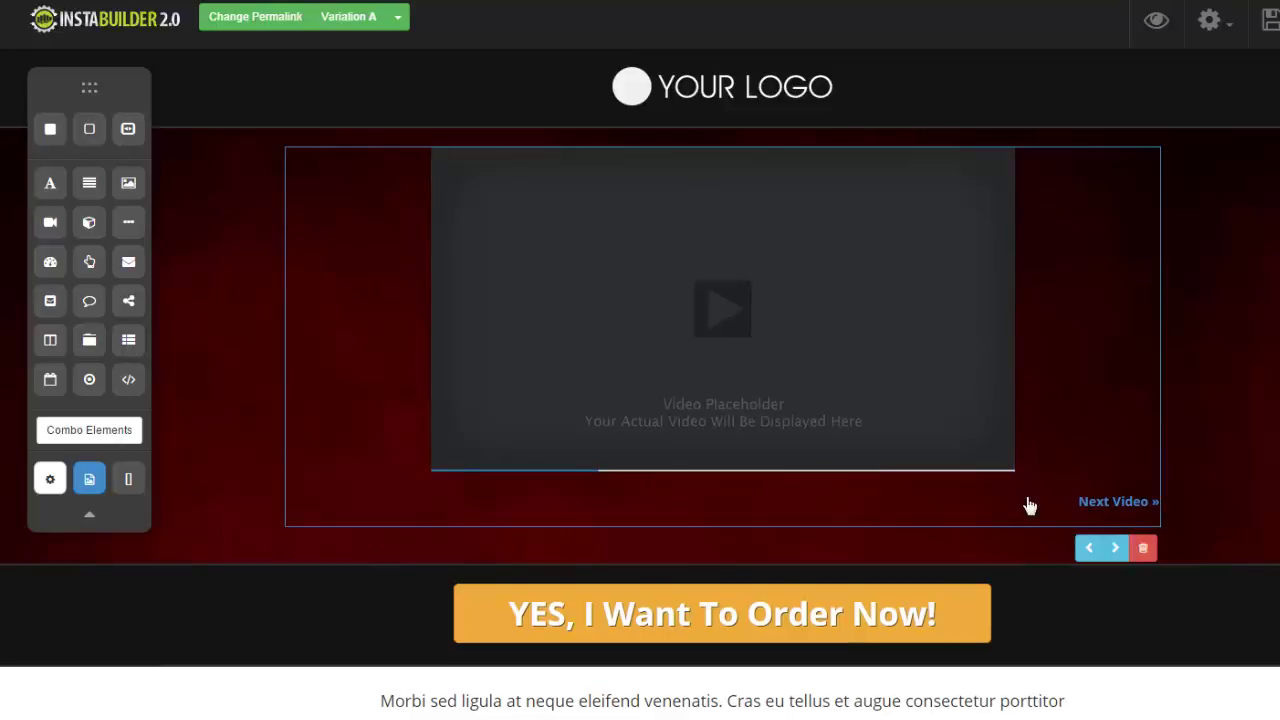
{"action": "left_click", "coordinate": [1116, 548]}
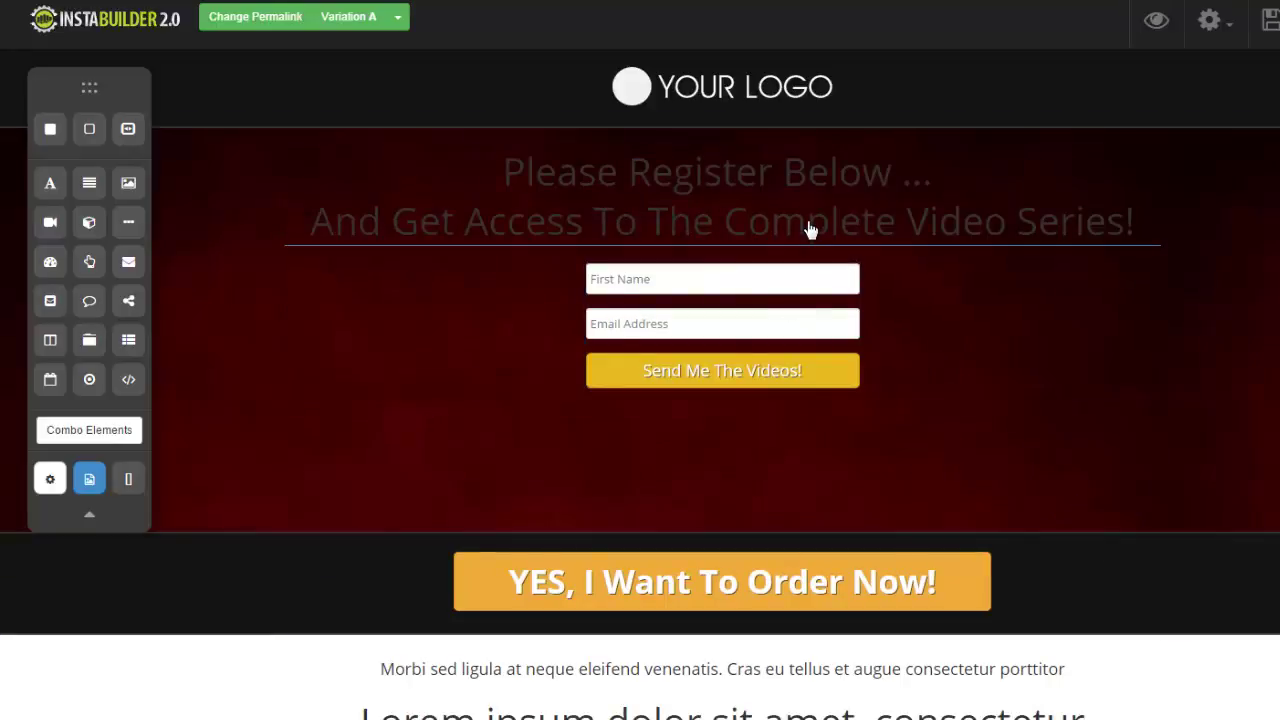
Colour the two-line registration heading bright white
{"action": "left_click", "coordinate": [1058, 268]}
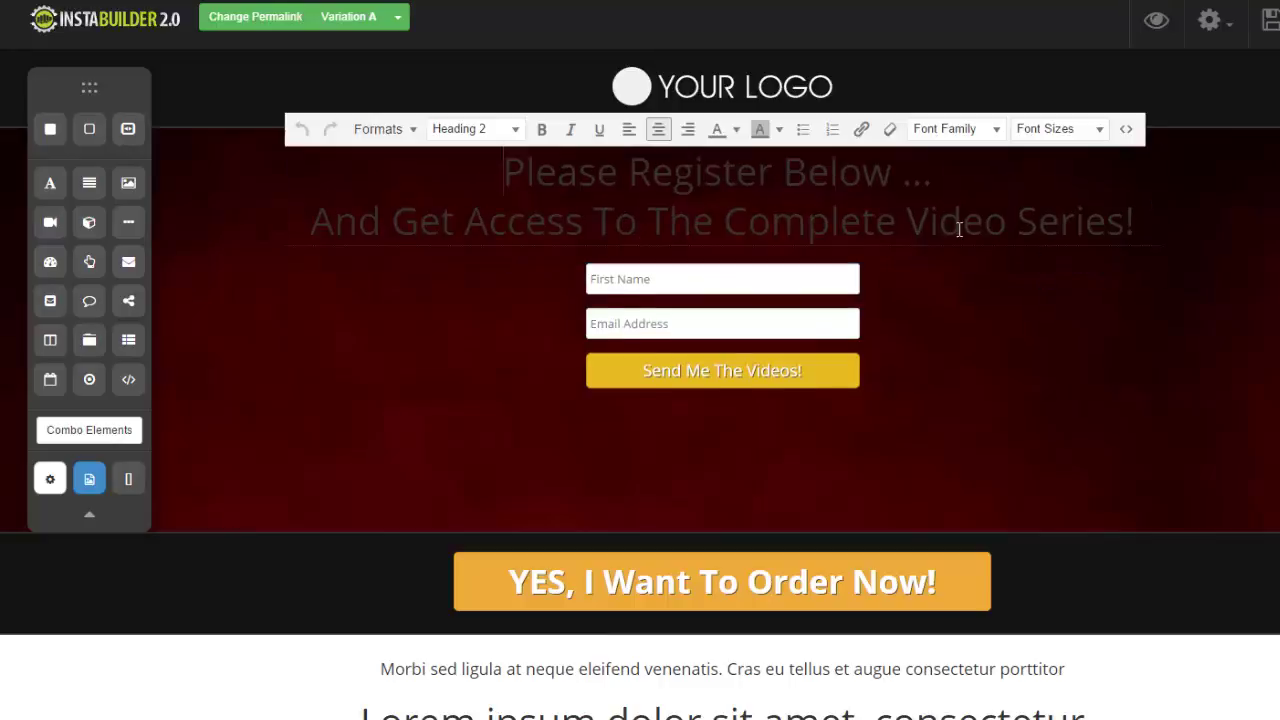
{"action": "triple_click", "coordinate": [868, 211]}
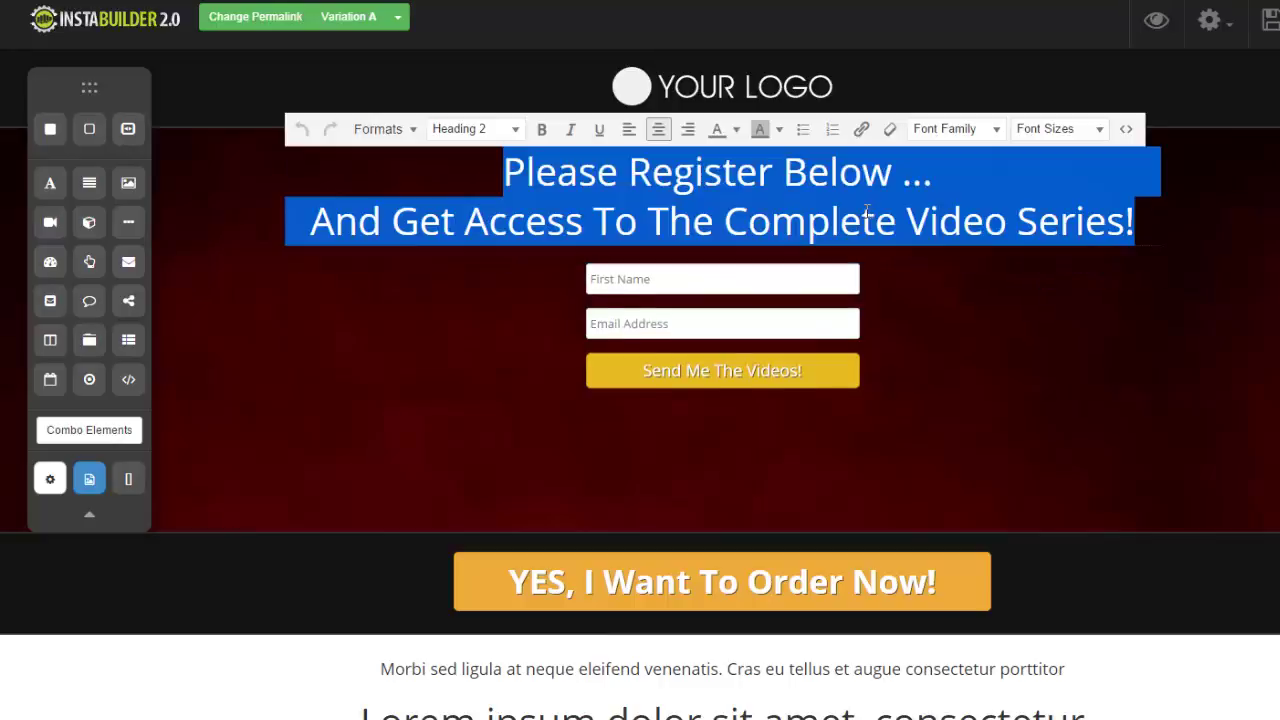
{"action": "left_click", "coordinate": [736, 130]}
{"action": "left_click", "coordinate": [845, 222]}
{"action": "left_click", "coordinate": [1034, 334]}
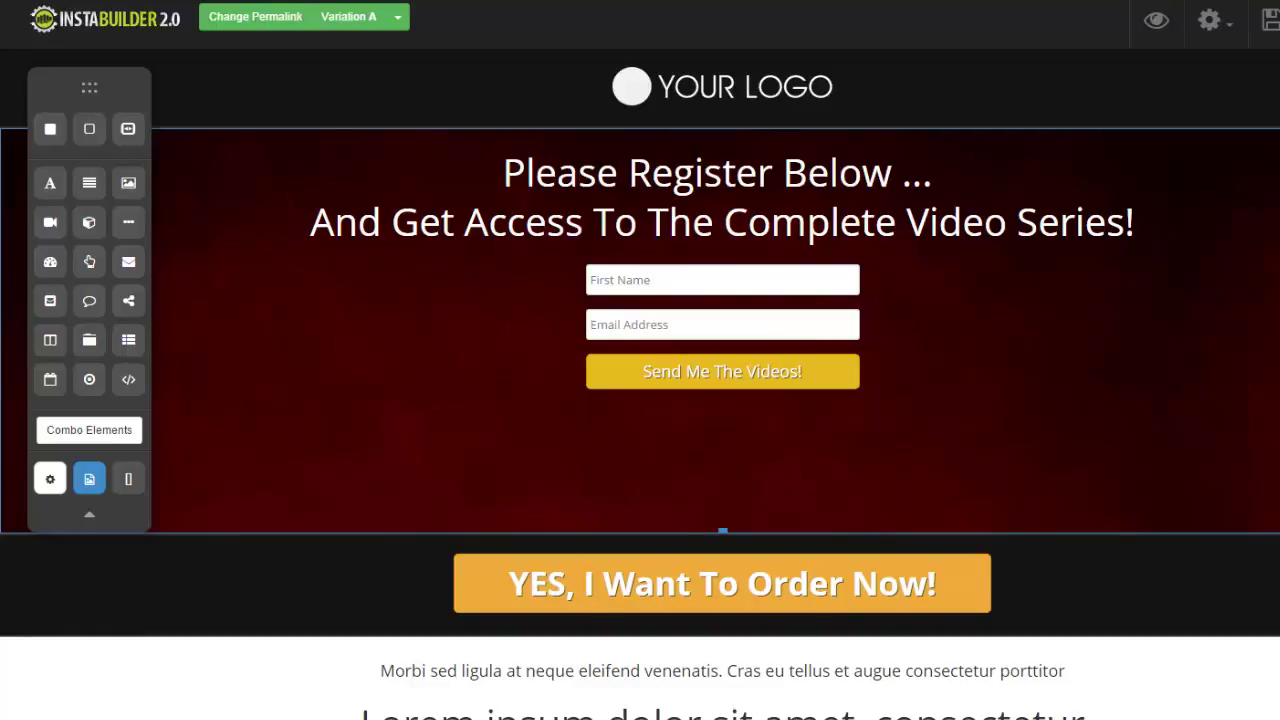
Delete the registration heading and opt-in form, then drop a new button at the section top
{"action": "mouse_move", "coordinate": [1103, 243]}
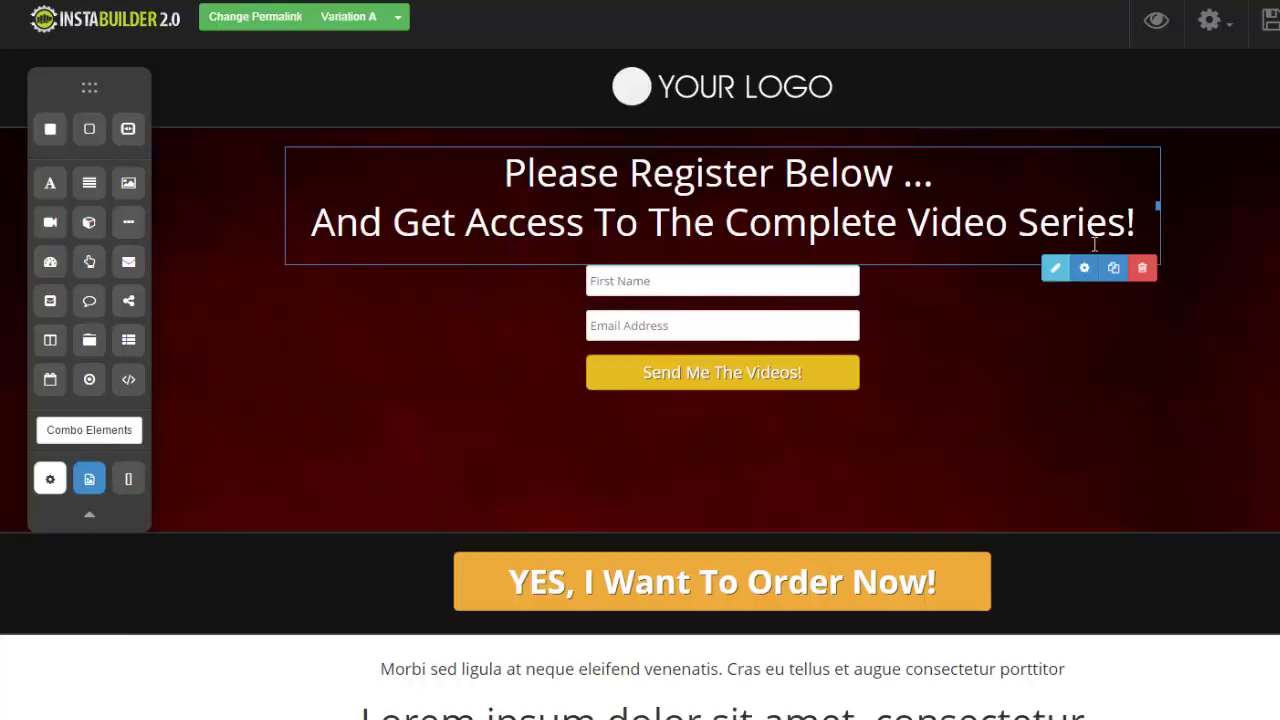
{"action": "left_click", "coordinate": [1141, 266]}
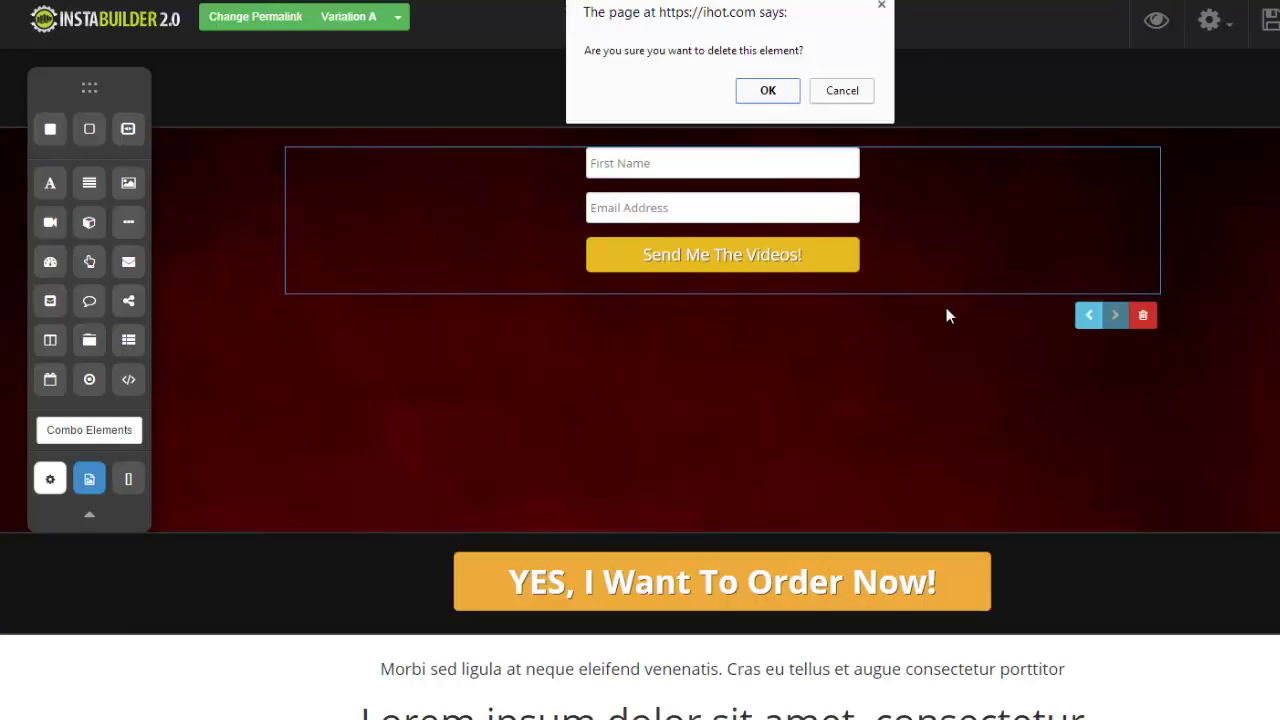
{"action": "left_click", "coordinate": [770, 92]}
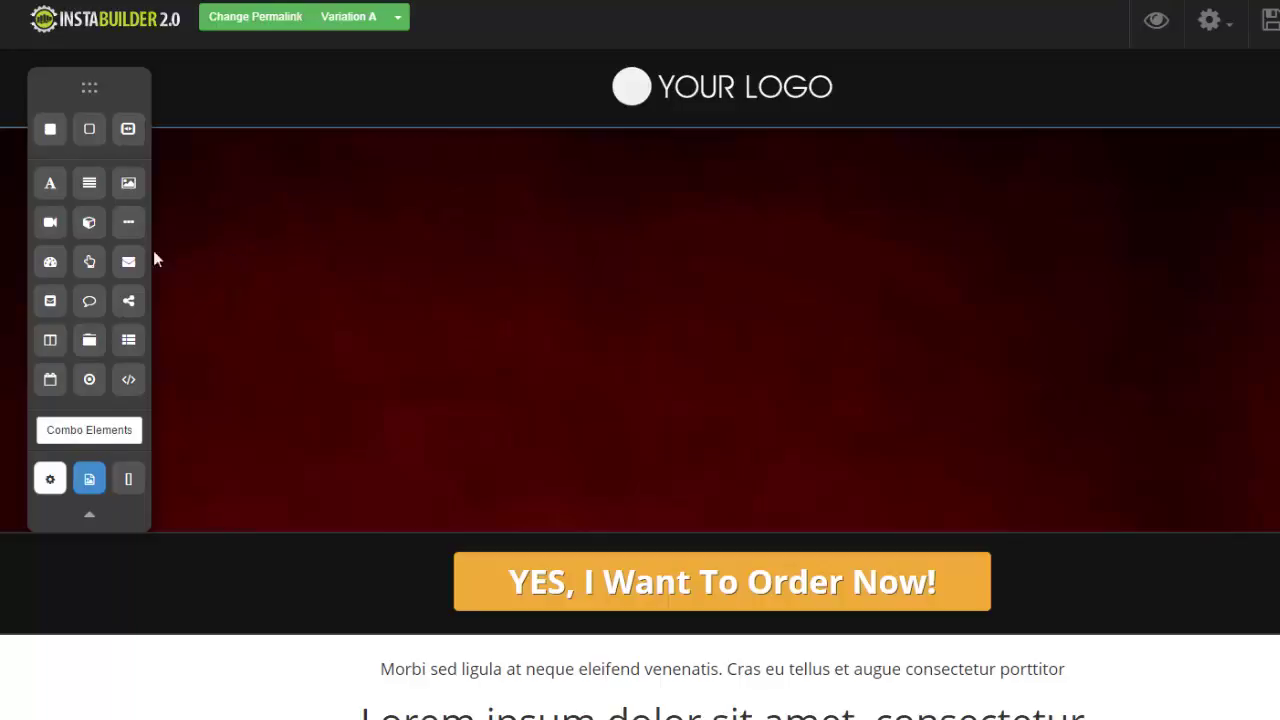
{"action": "left_click_drag", "start_coordinate": [93, 261], "coordinate": [721, 166]}
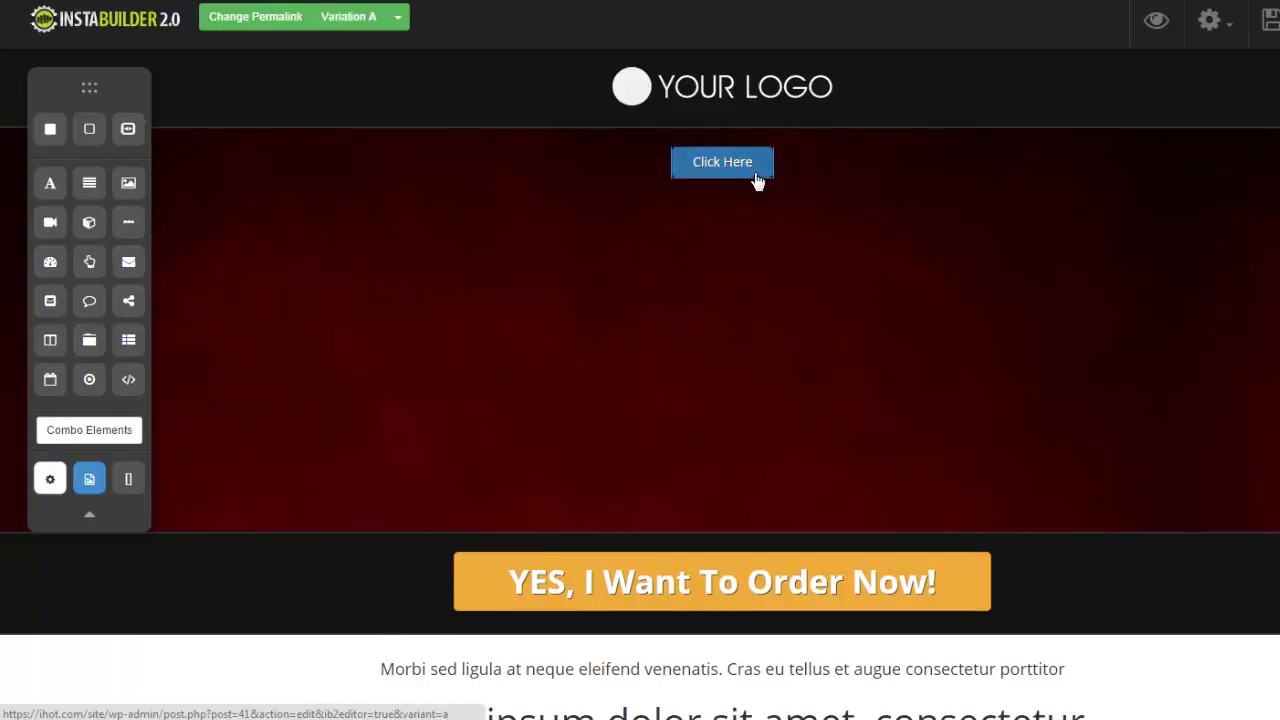
Set the new Click Here button's style to Glossy
{"action": "mouse_move", "coordinate": [765, 163]}
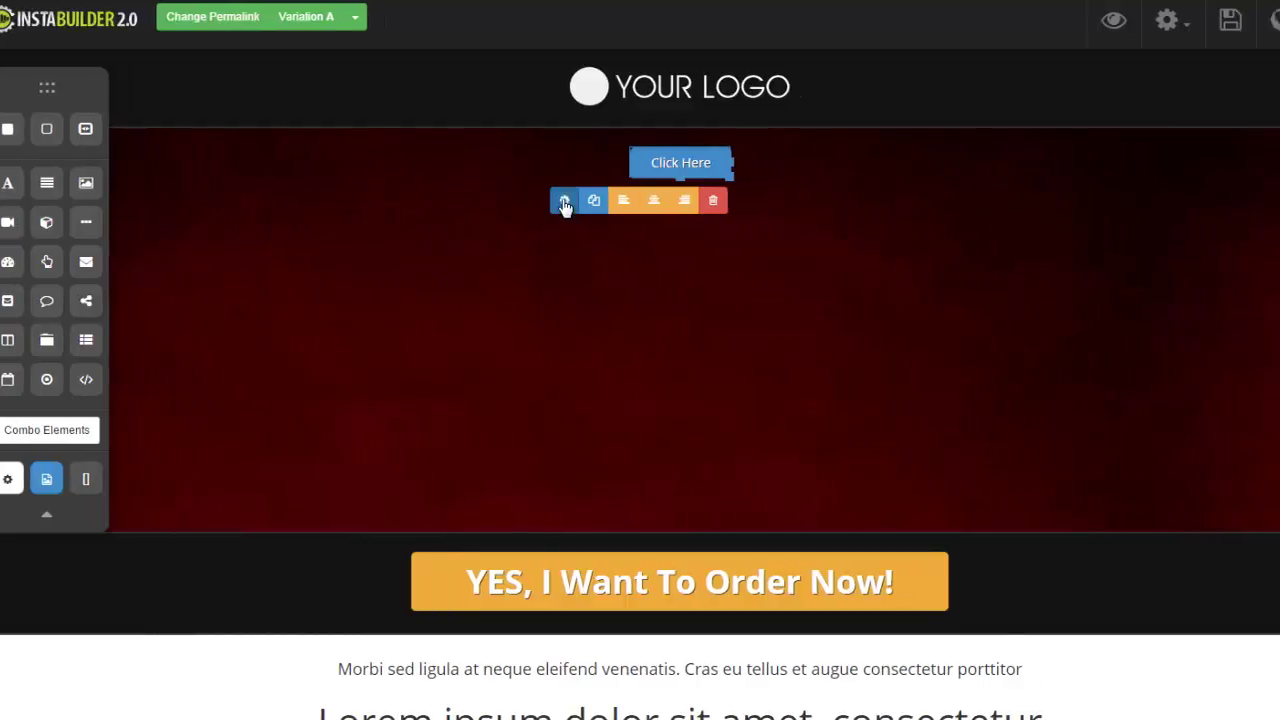
{"action": "left_click", "coordinate": [607, 200]}
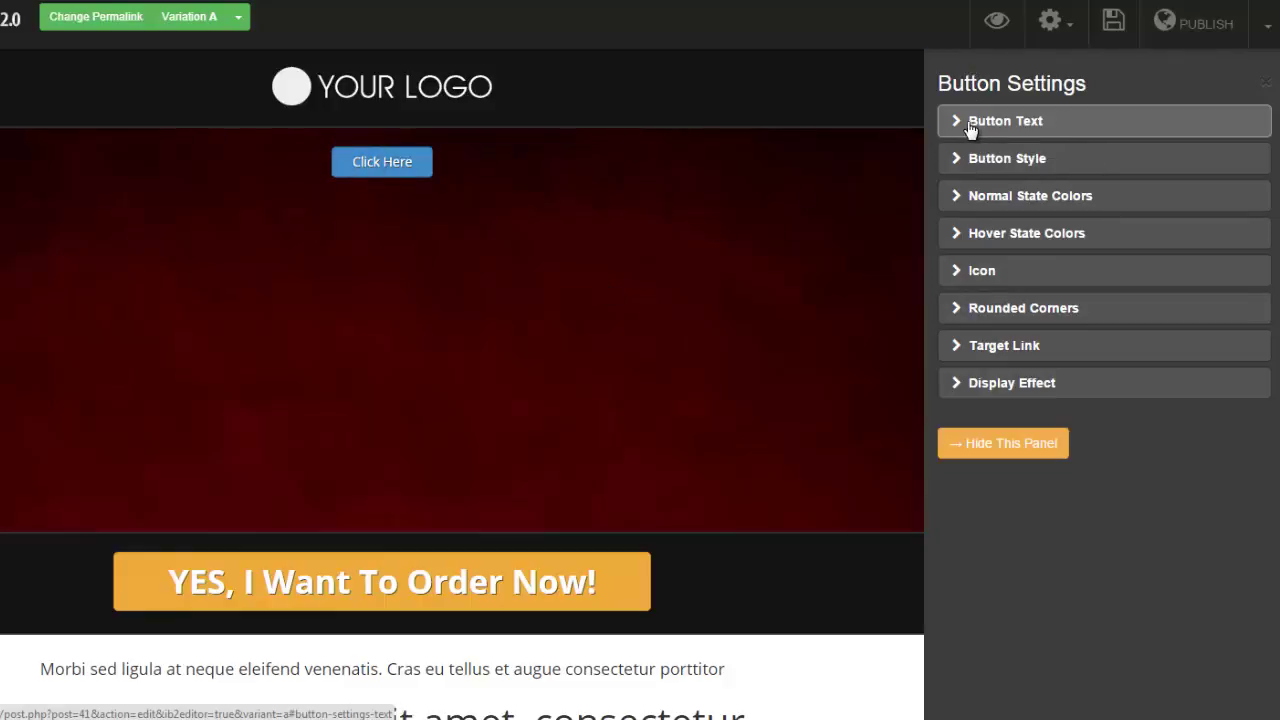
{"action": "left_click", "coordinate": [953, 162]}
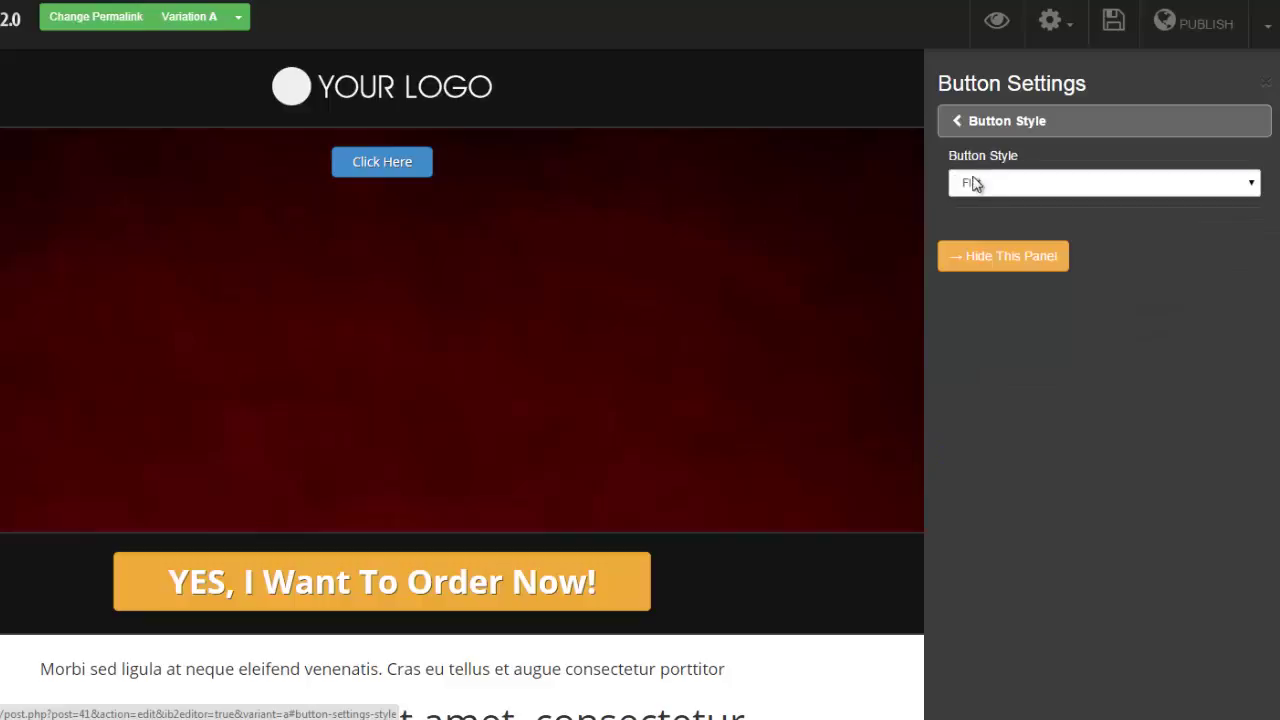
{"action": "left_click", "coordinate": [1249, 184]}
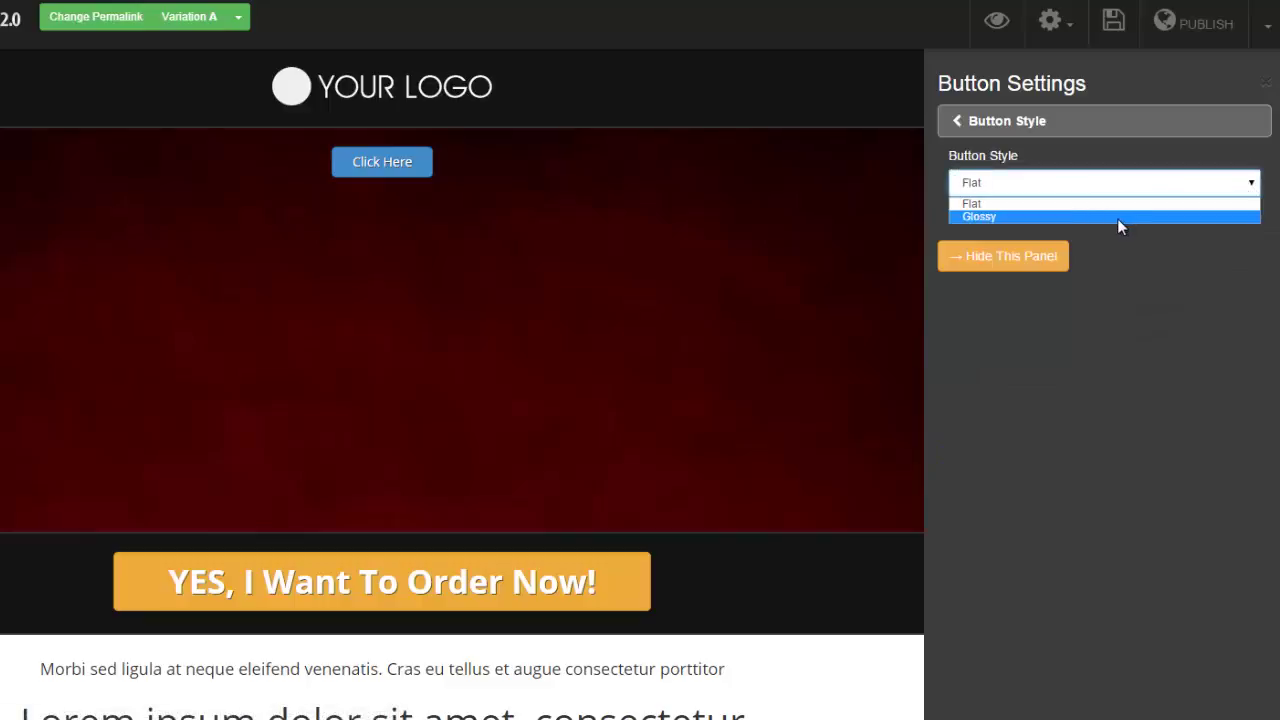
{"action": "left_click", "coordinate": [1120, 219]}
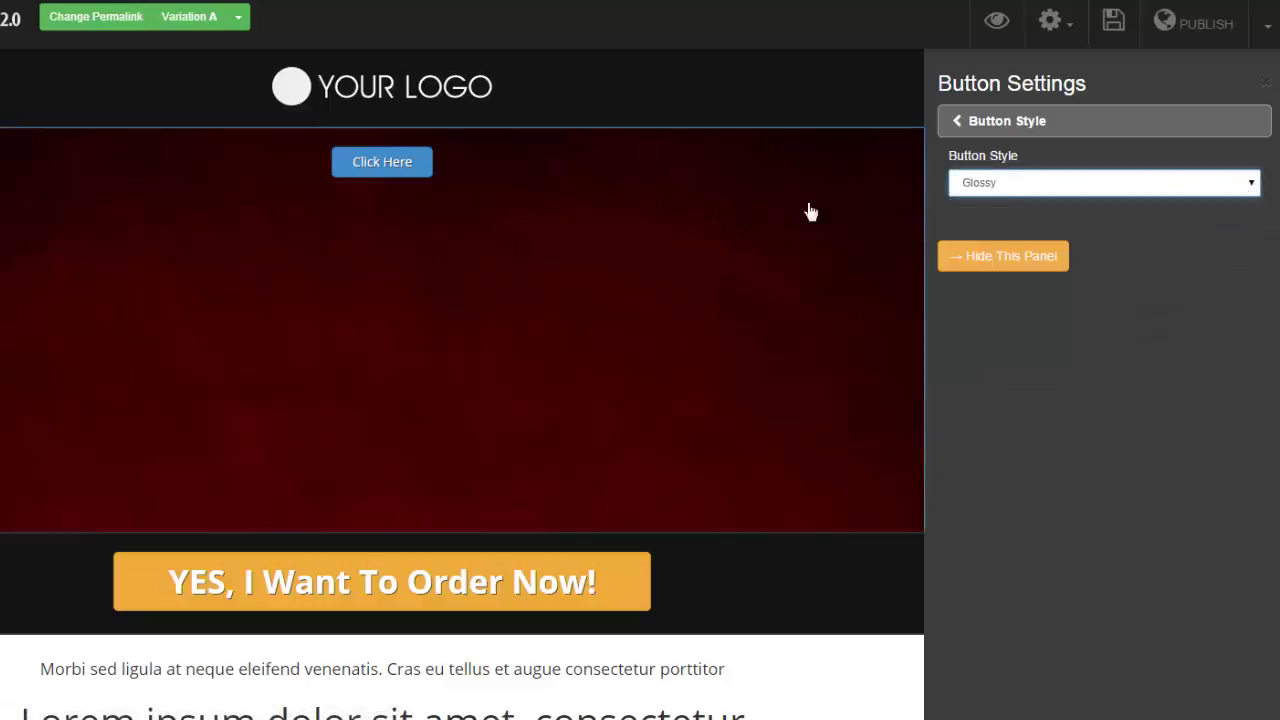
{"action": "left_click", "coordinate": [955, 124]}
{"action": "left_click", "coordinate": [949, 197]}
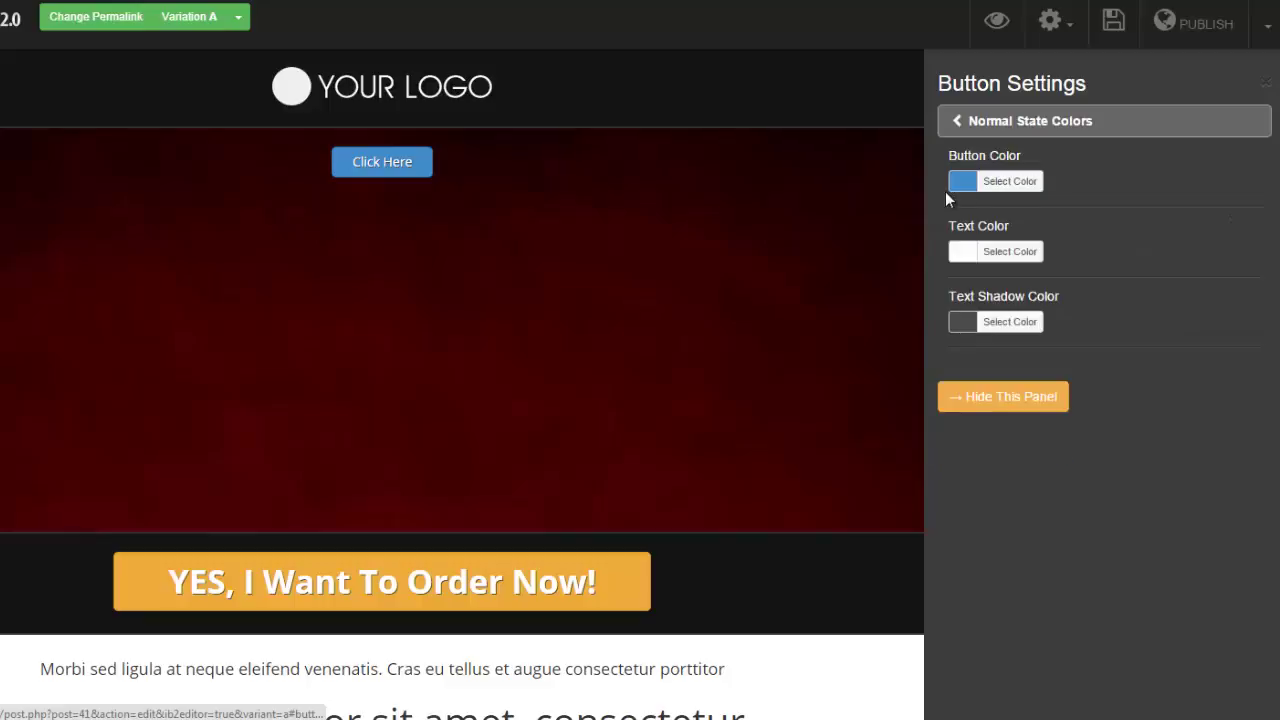
{"action": "left_click", "coordinate": [957, 122]}
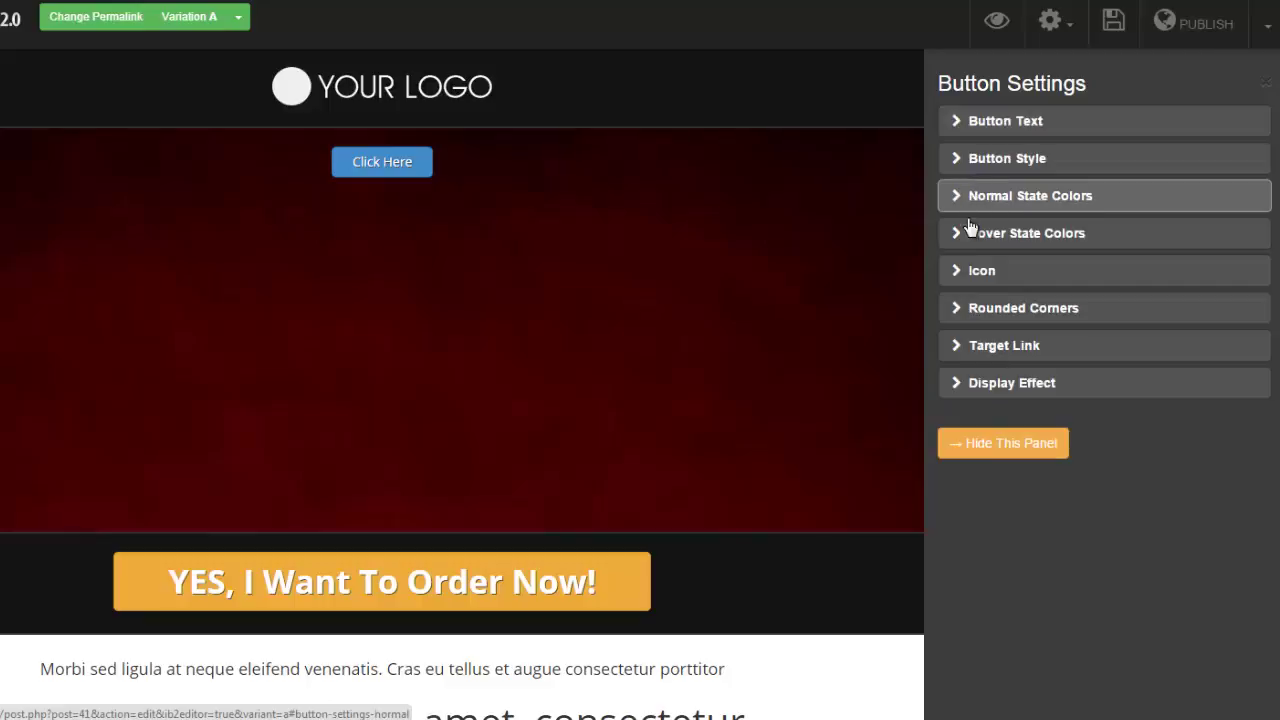
Give the button a paperclip icon after trying cart and check-circle icons
{"action": "left_click", "coordinate": [958, 271]}
{"action": "left_click", "coordinate": [1021, 300]}
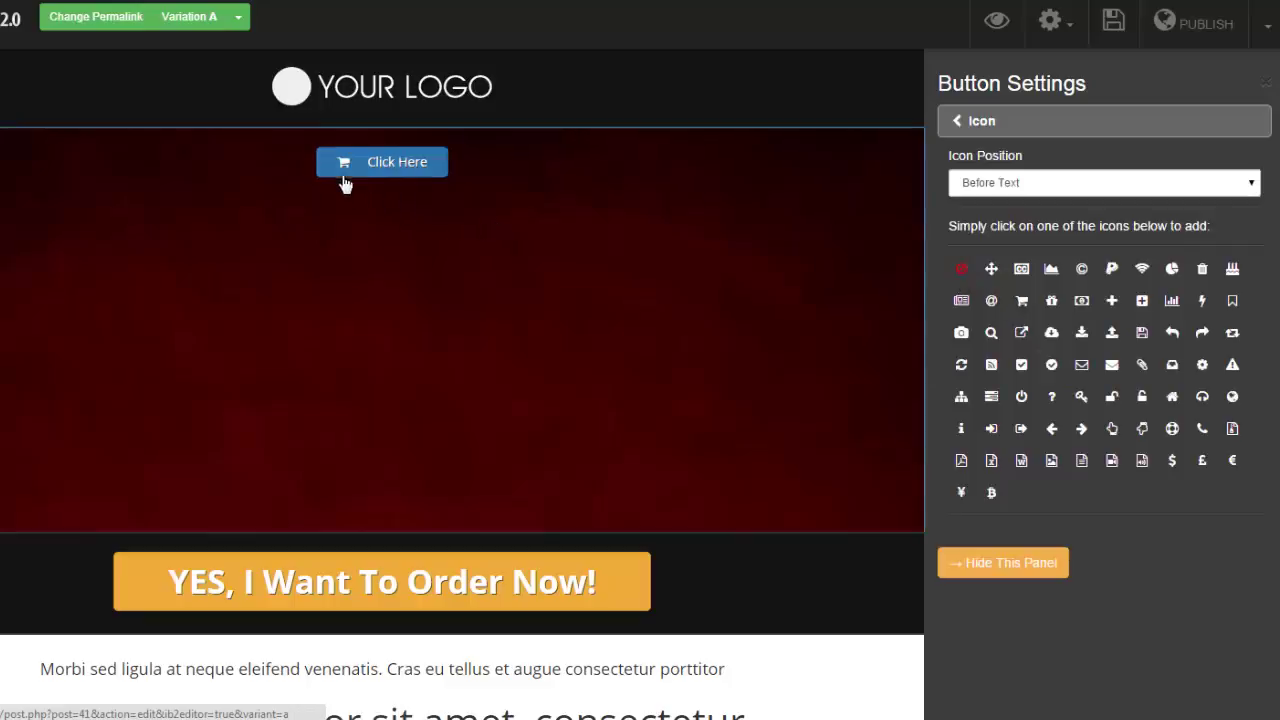
{"action": "left_click", "coordinate": [1051, 365]}
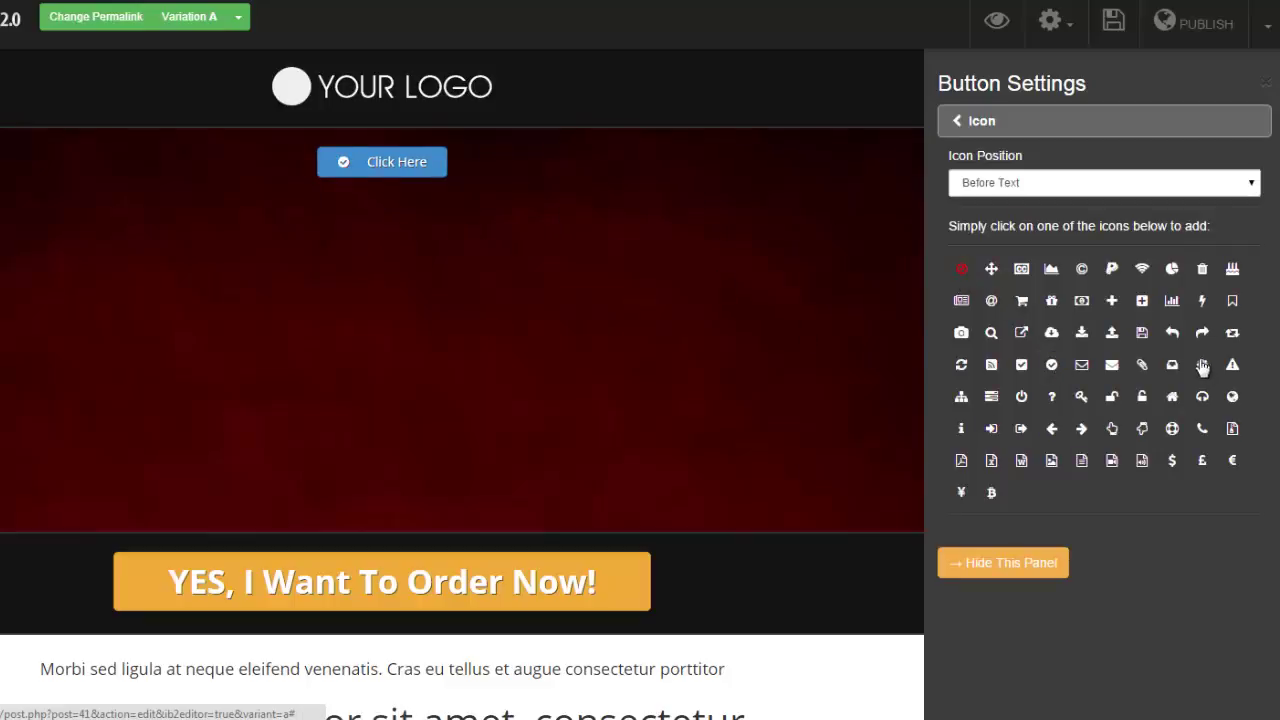
{"action": "left_click", "coordinate": [1142, 365]}
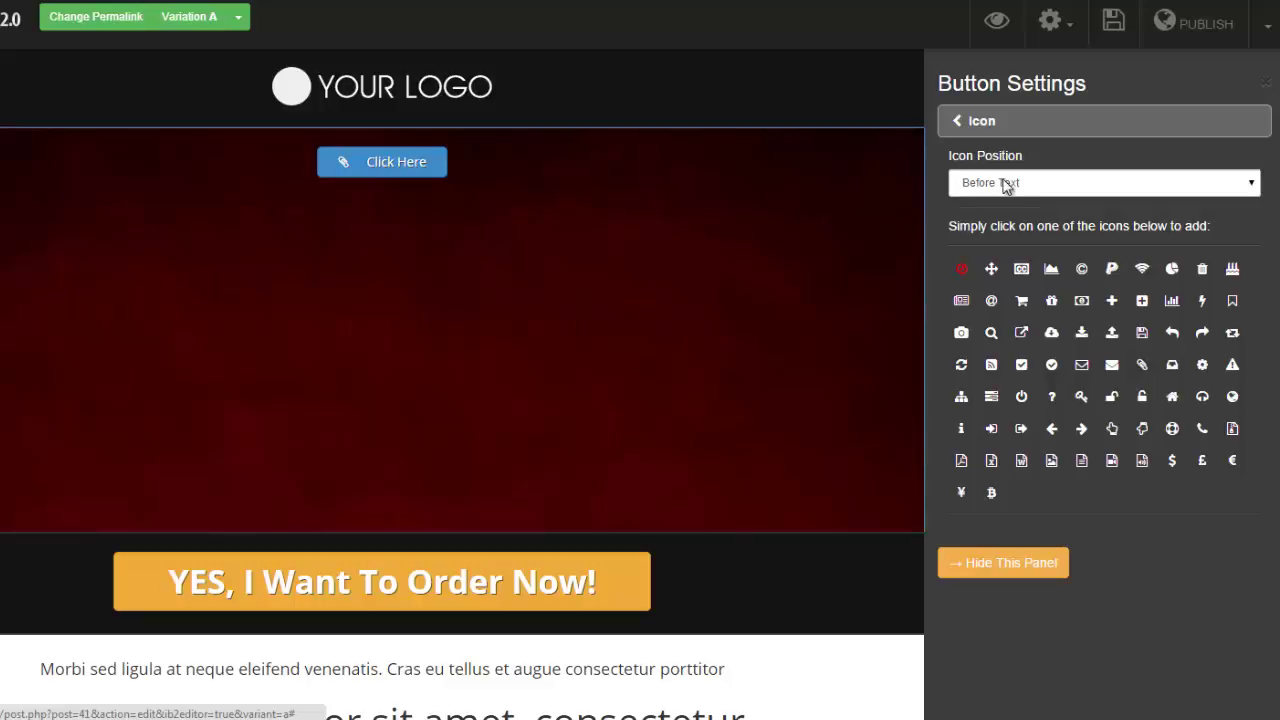
{"action": "left_click", "coordinate": [954, 124]}
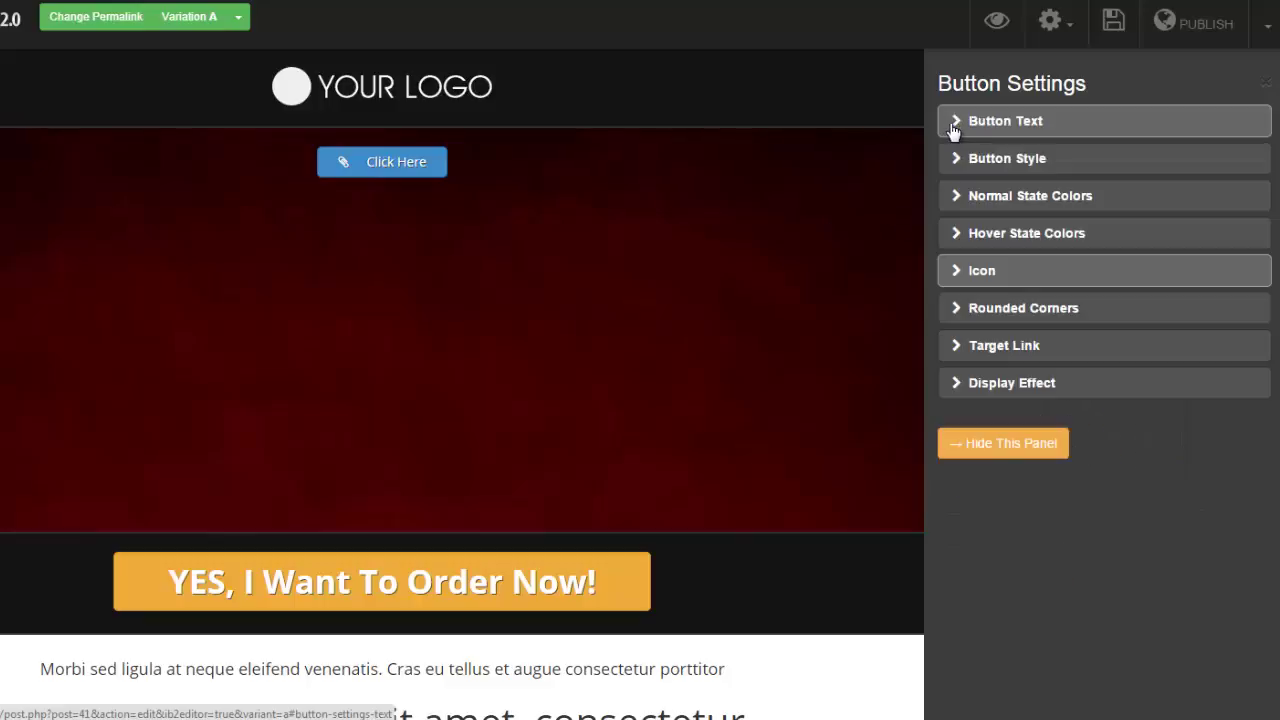
Round the button's corners to 16 px
{"action": "left_click", "coordinate": [948, 308]}
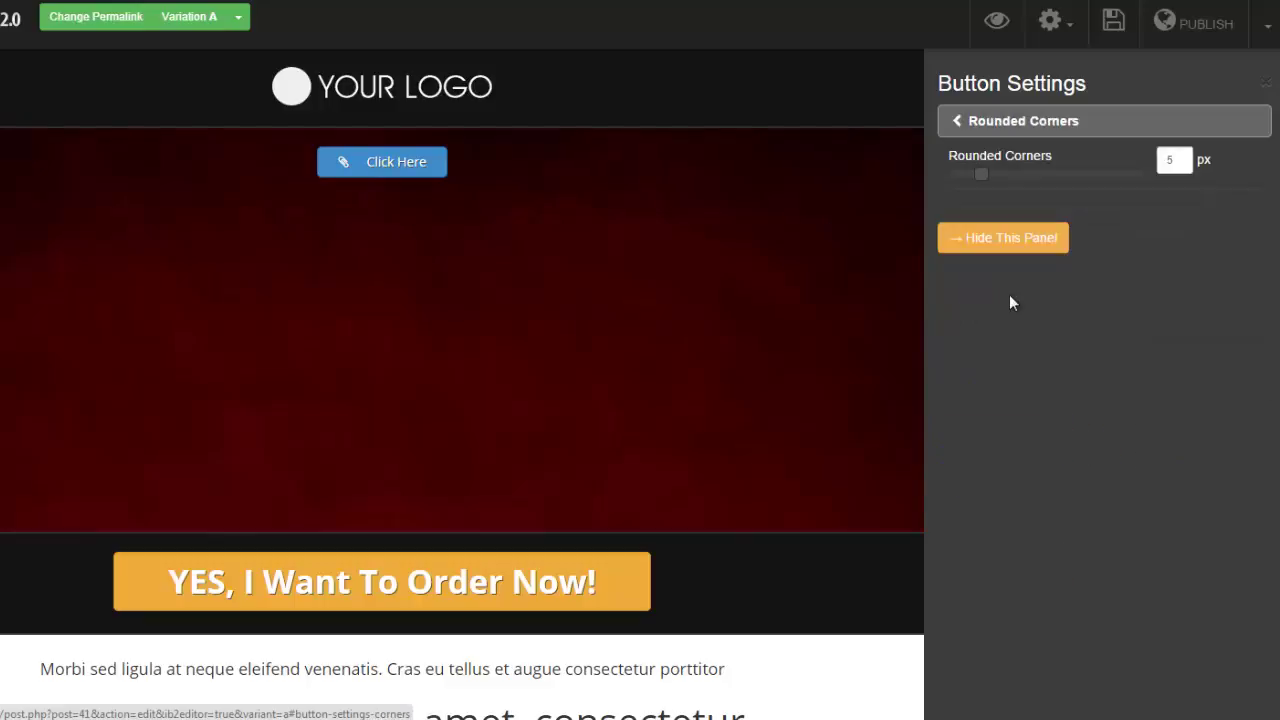
{"action": "left_click_drag", "start_coordinate": [979, 176], "coordinate": [1052, 176]}
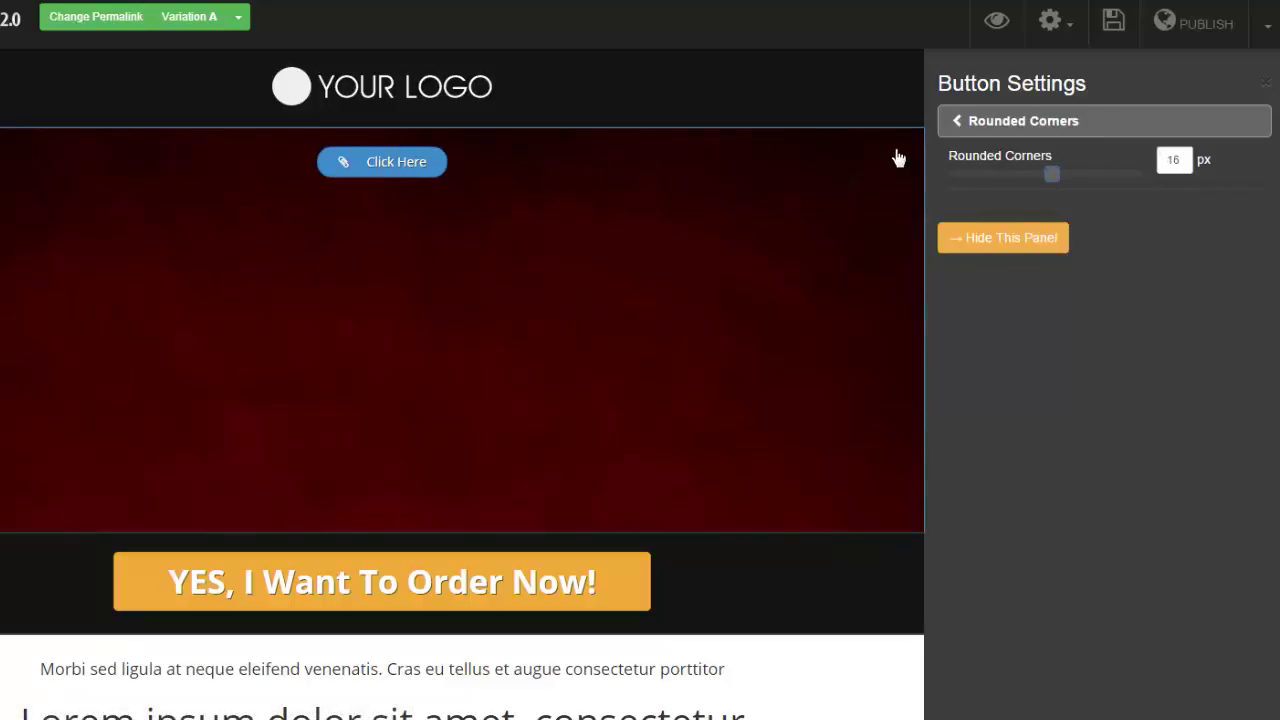
{"action": "left_click", "coordinate": [960, 128]}
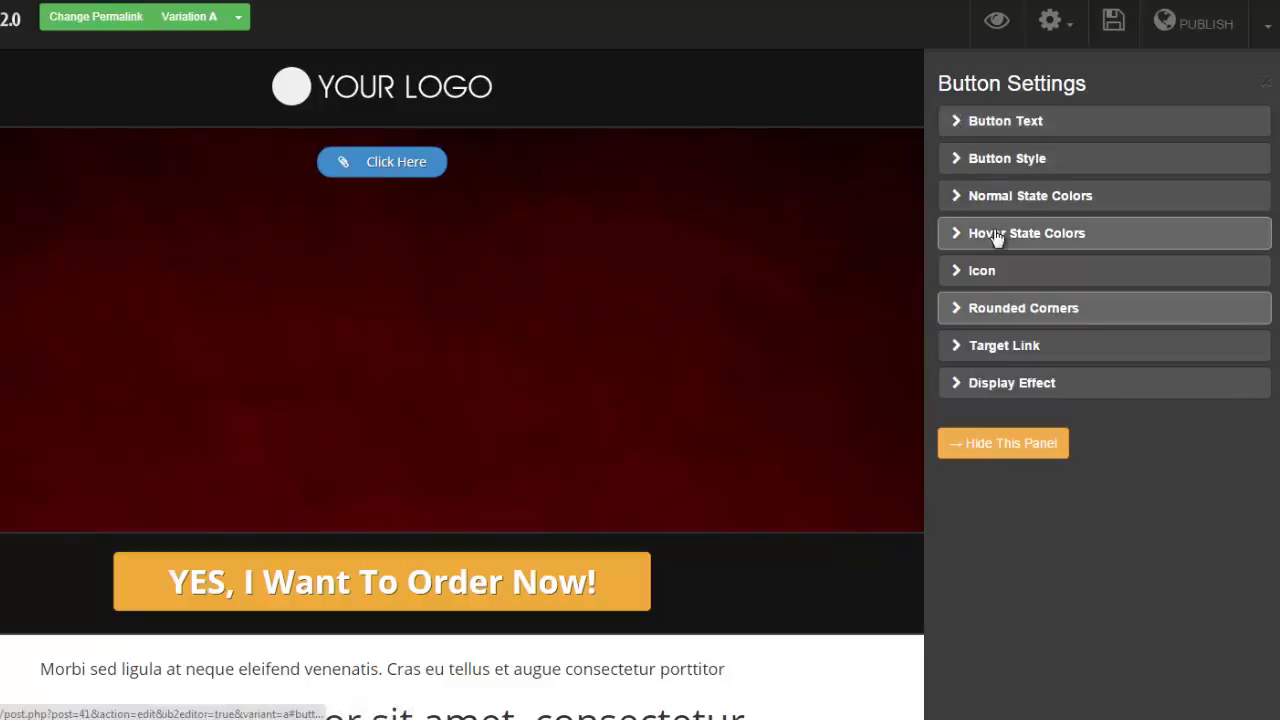
Set the button's Target Link Type to PopUp and open the popup for editing
{"action": "left_click", "coordinate": [958, 346]}
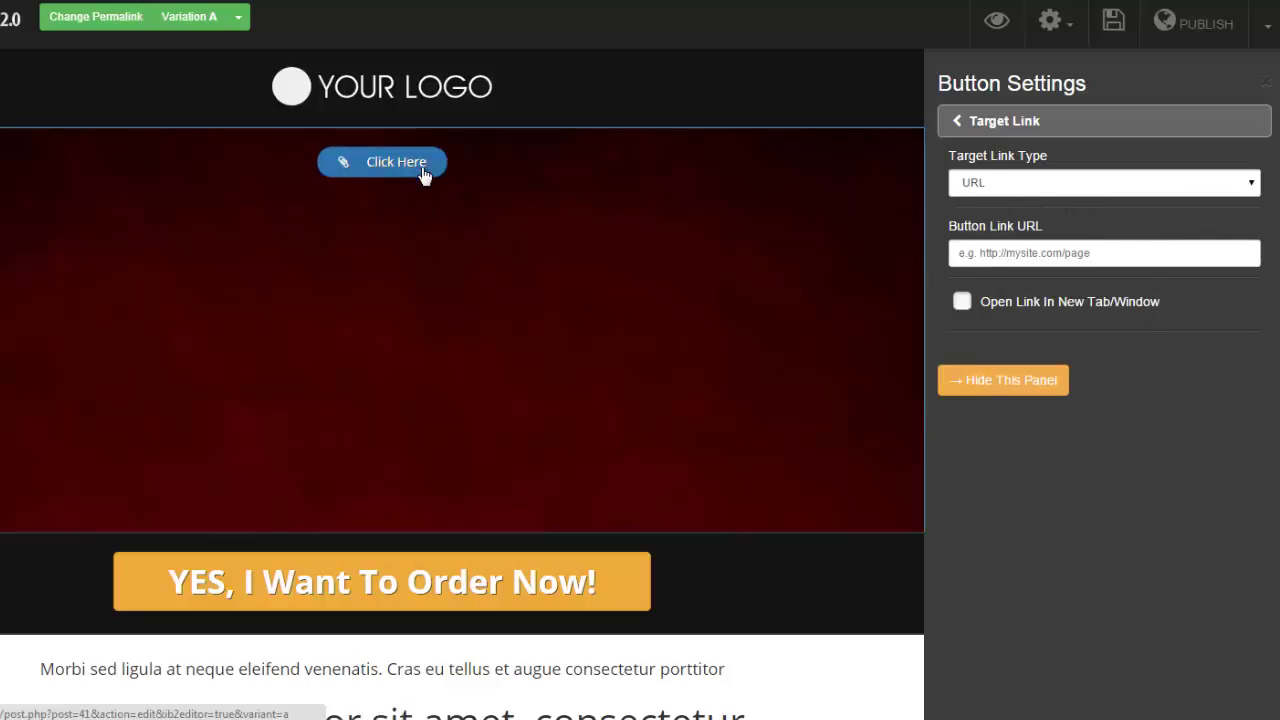
{"action": "left_click", "coordinate": [1251, 190]}
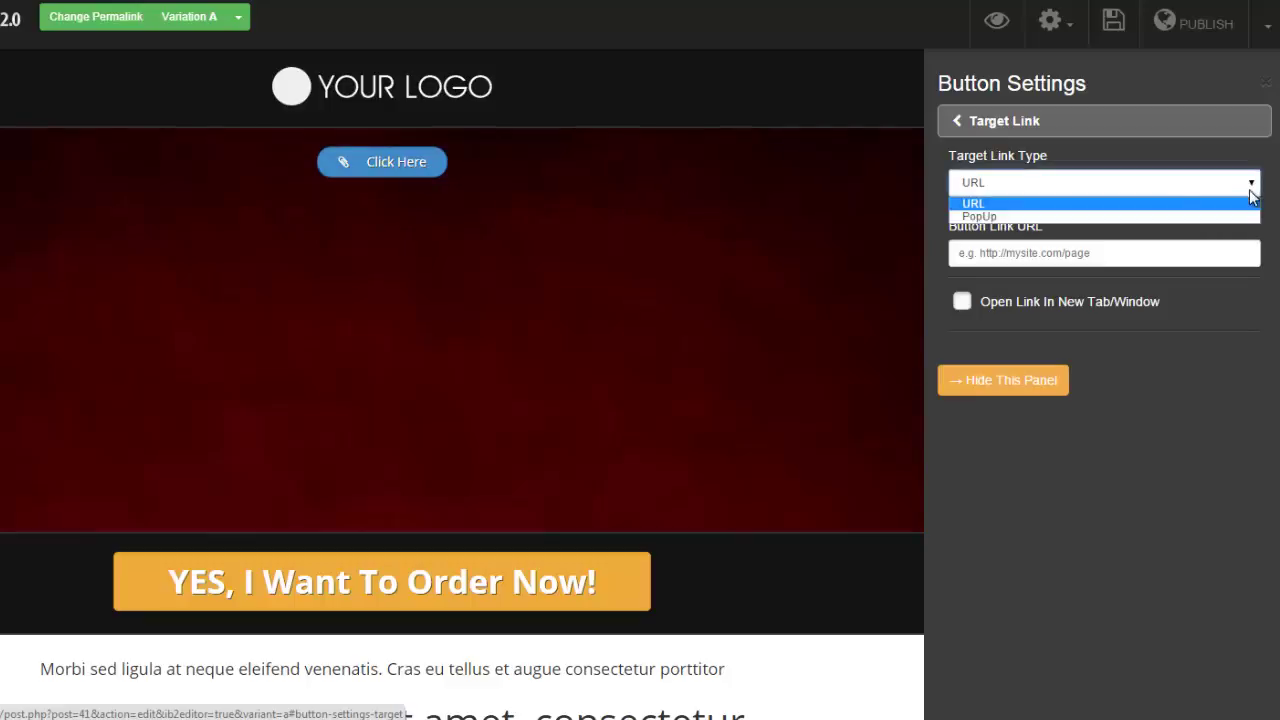
{"action": "left_click", "coordinate": [975, 217]}
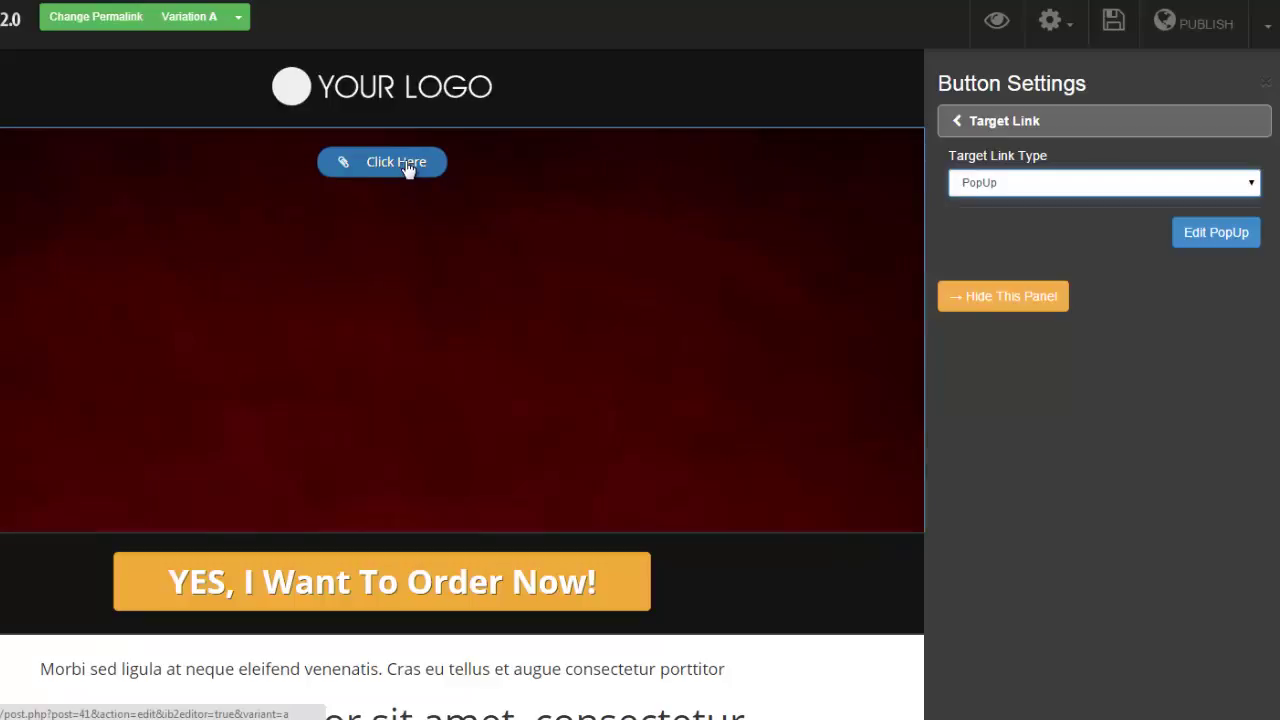
{"action": "left_click", "coordinate": [1216, 233]}
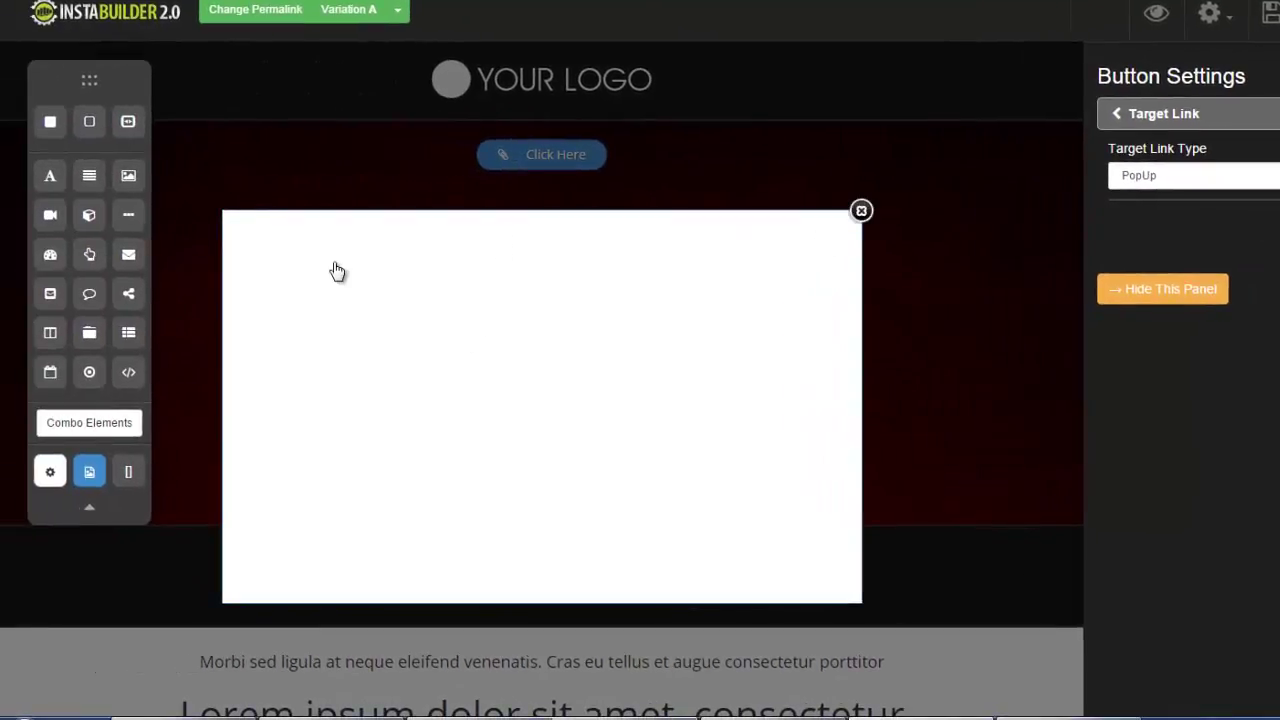
Add a centred text title to the popup
{"action": "left_click_drag", "start_coordinate": [49, 177], "coordinate": [519, 259]}
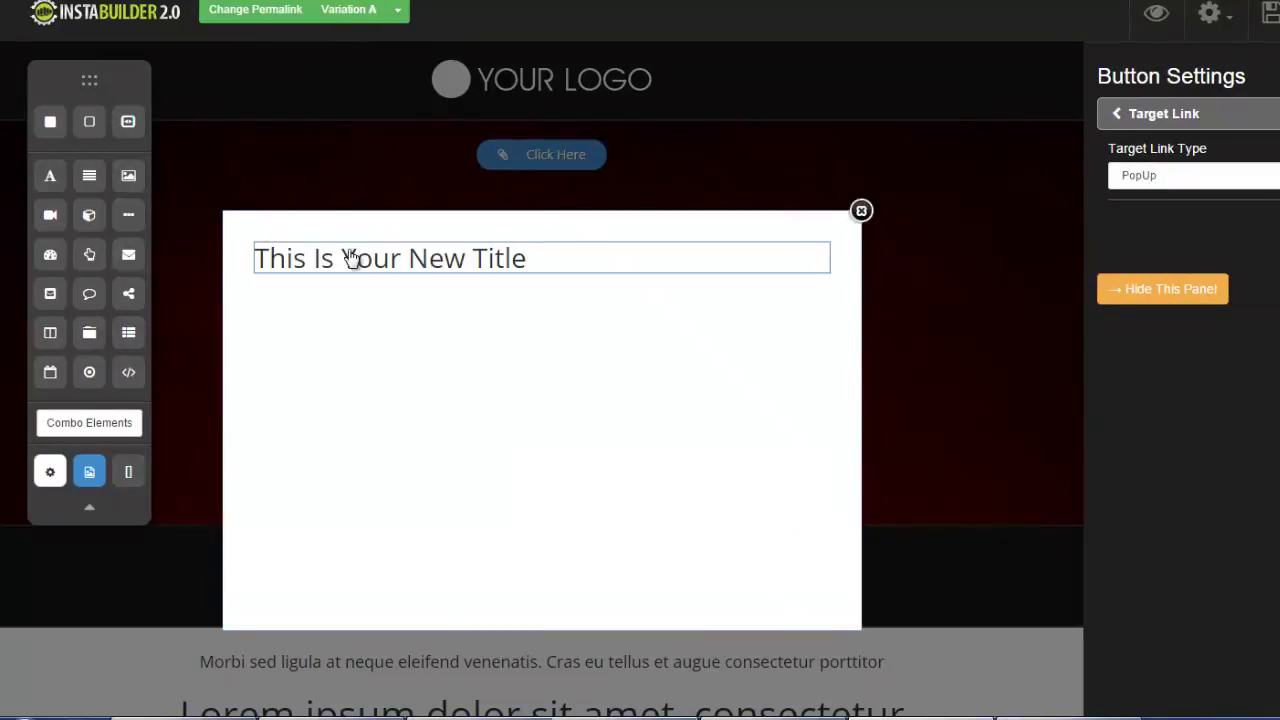
{"action": "left_click", "coordinate": [724, 295]}
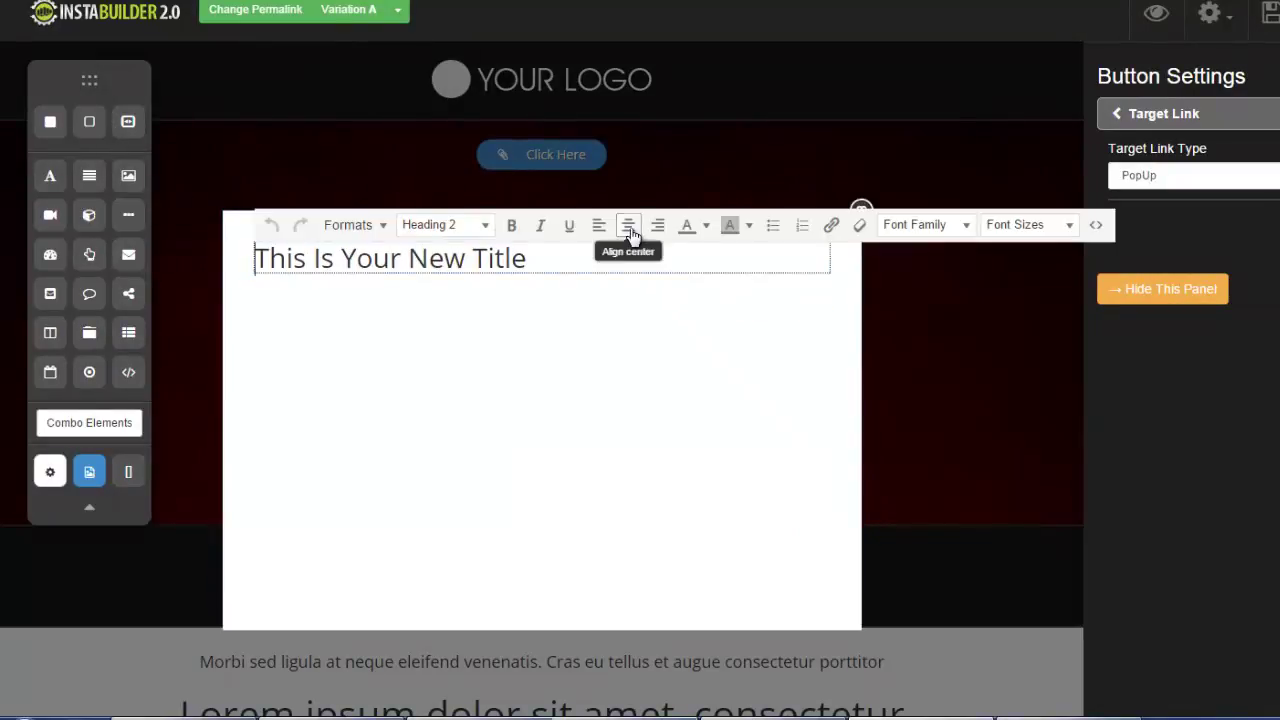
{"action": "left_click", "coordinate": [627, 226]}
{"action": "left_click", "coordinate": [546, 354]}
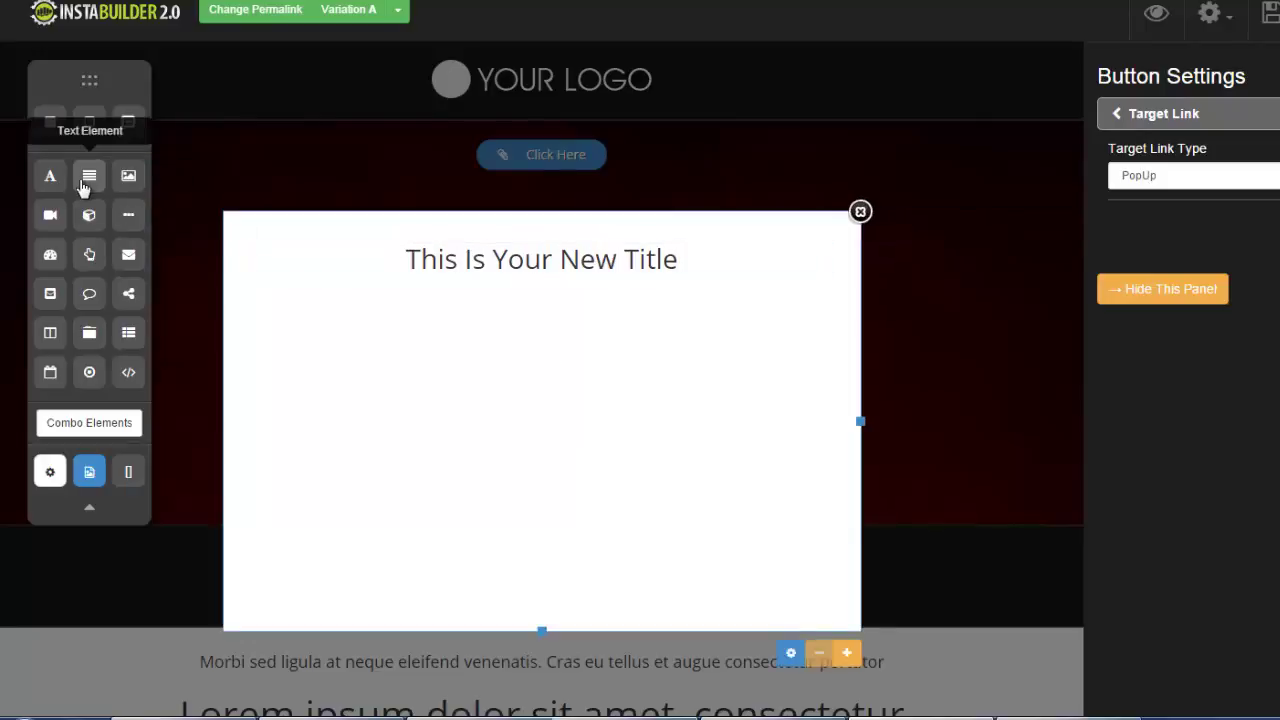
Add a paragraph and an opt-in form to the popup, then close the popup editor
{"action": "left_click_drag", "start_coordinate": [89, 175], "coordinate": [477, 314]}
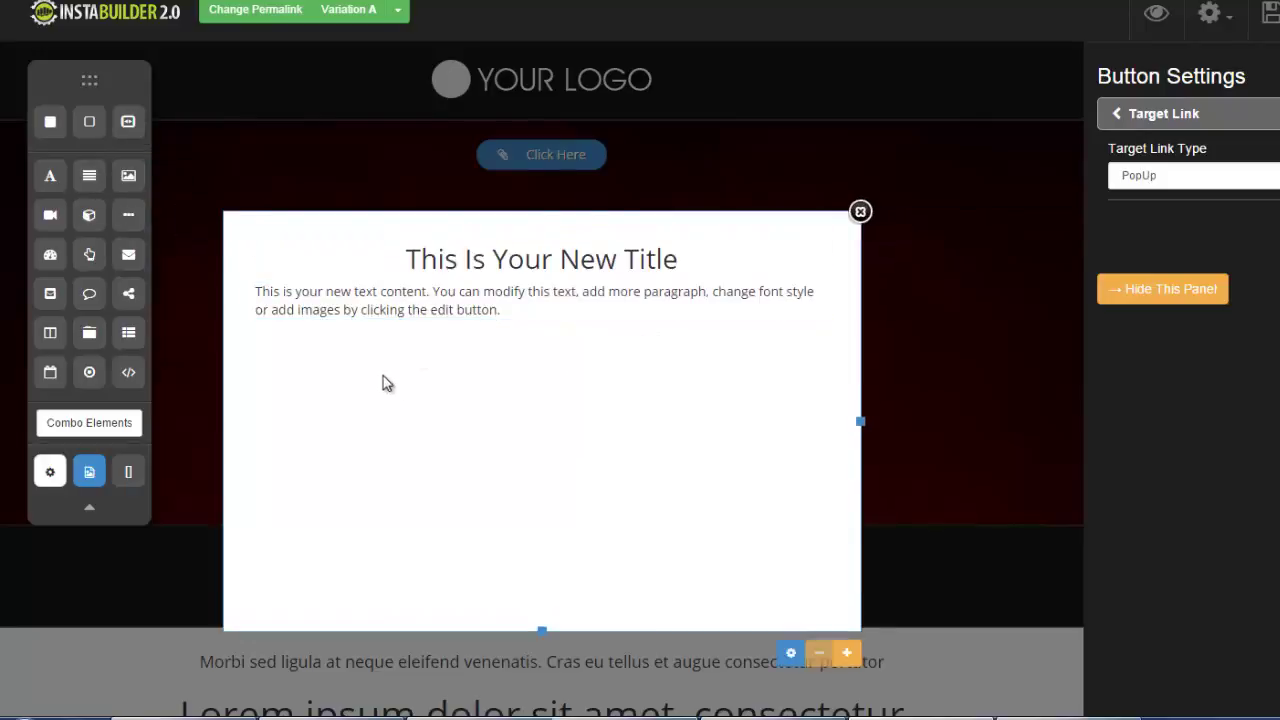
{"action": "left_click_drag", "start_coordinate": [130, 262], "coordinate": [504, 357]}
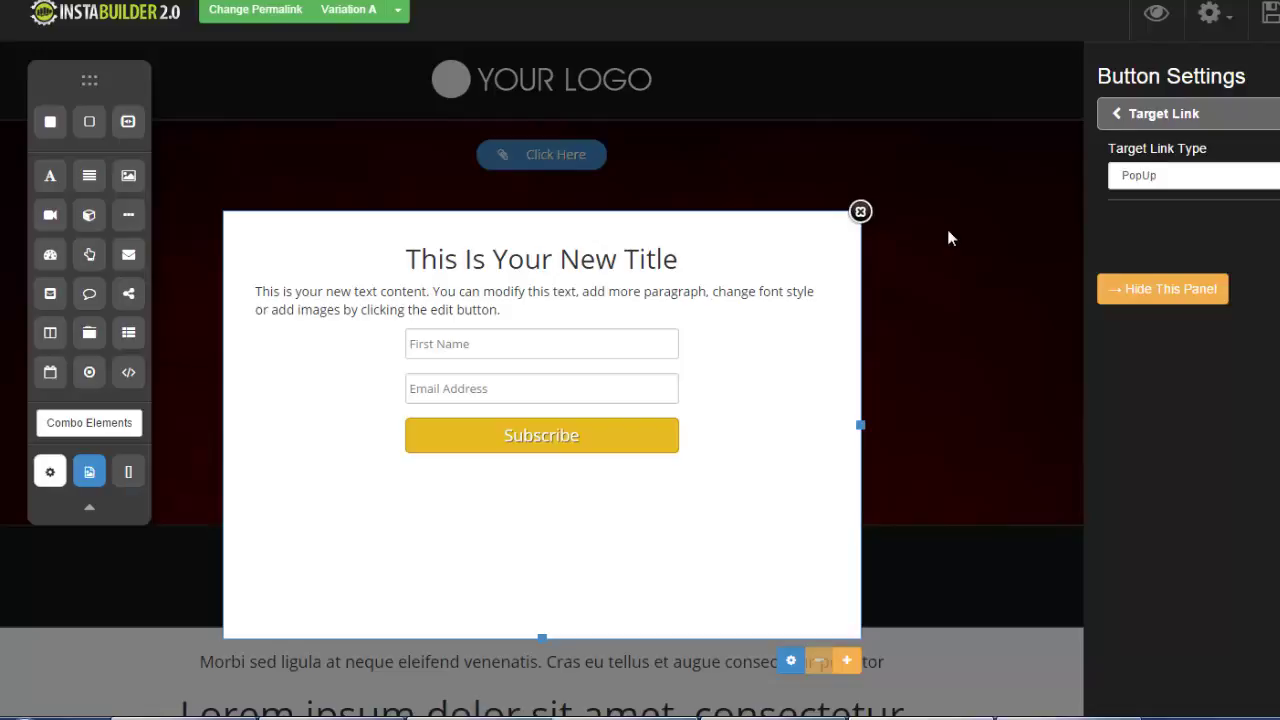
{"action": "left_click", "coordinate": [900, 270]}
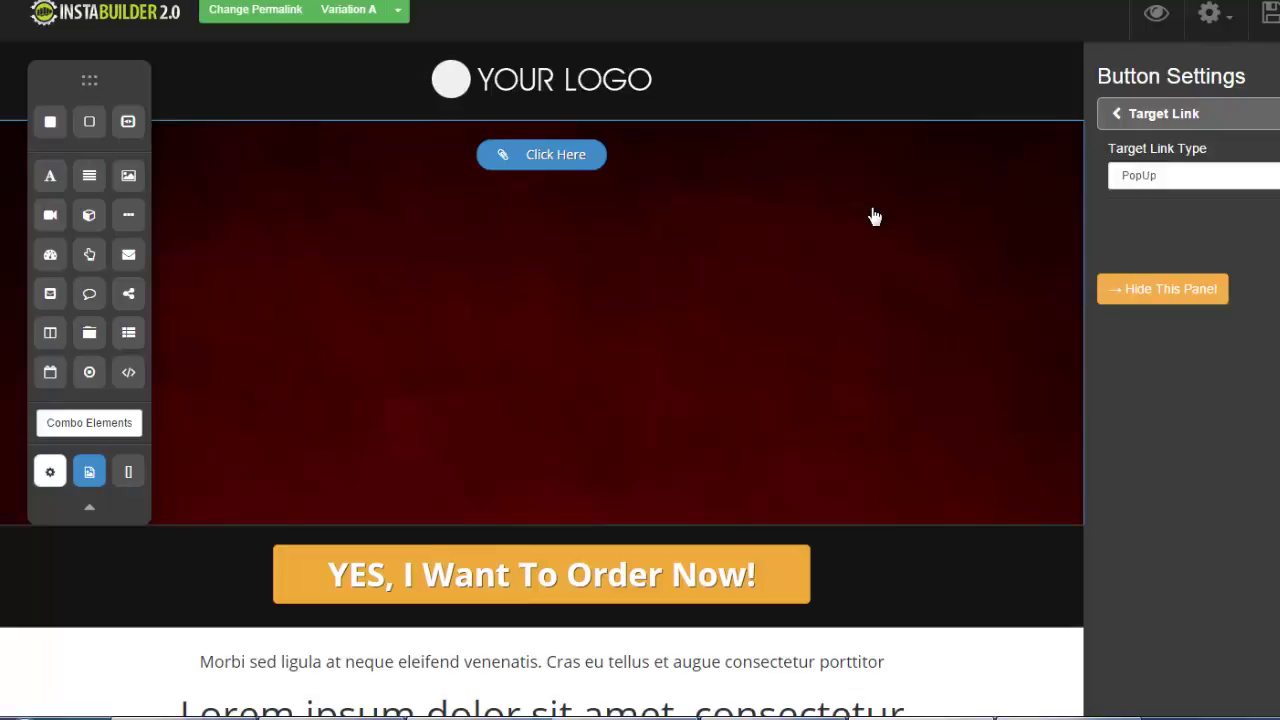
Select the Click Here button, start deleting it, then cancel so it stays
{"action": "left_click", "coordinate": [572, 160]}
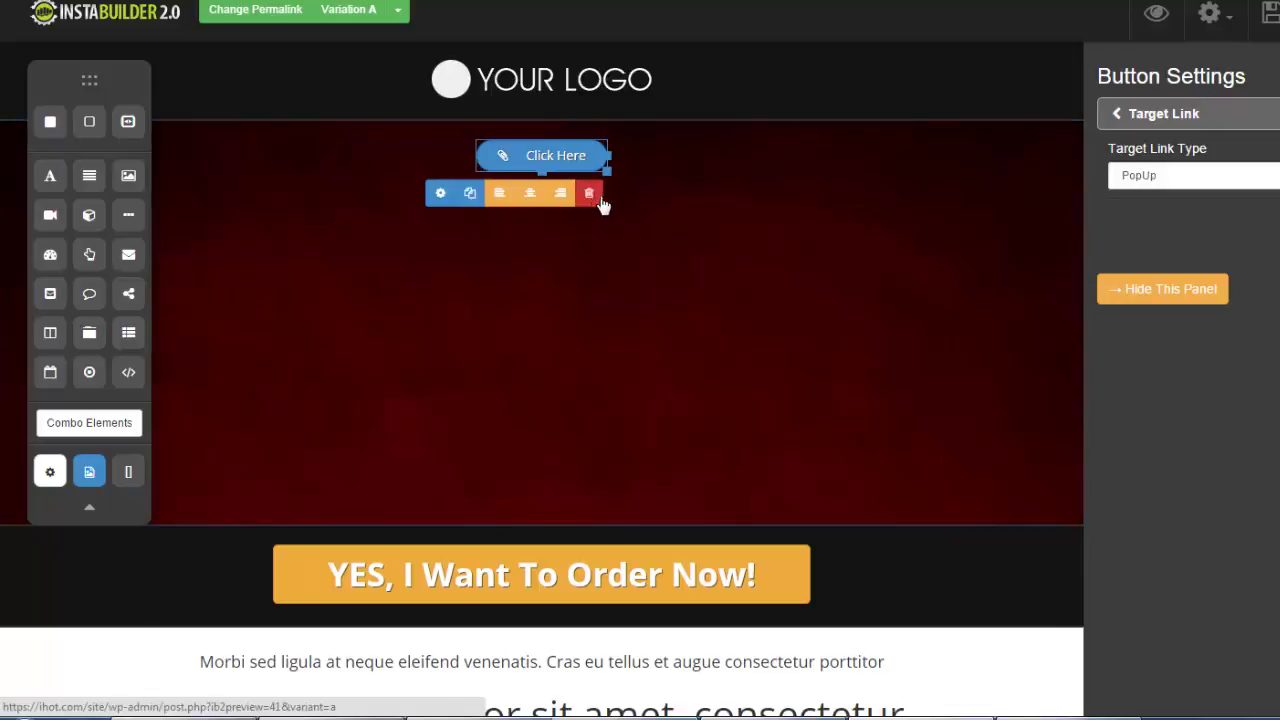
{"action": "left_click", "coordinate": [592, 194]}
{"action": "left_click", "coordinate": [838, 90]}
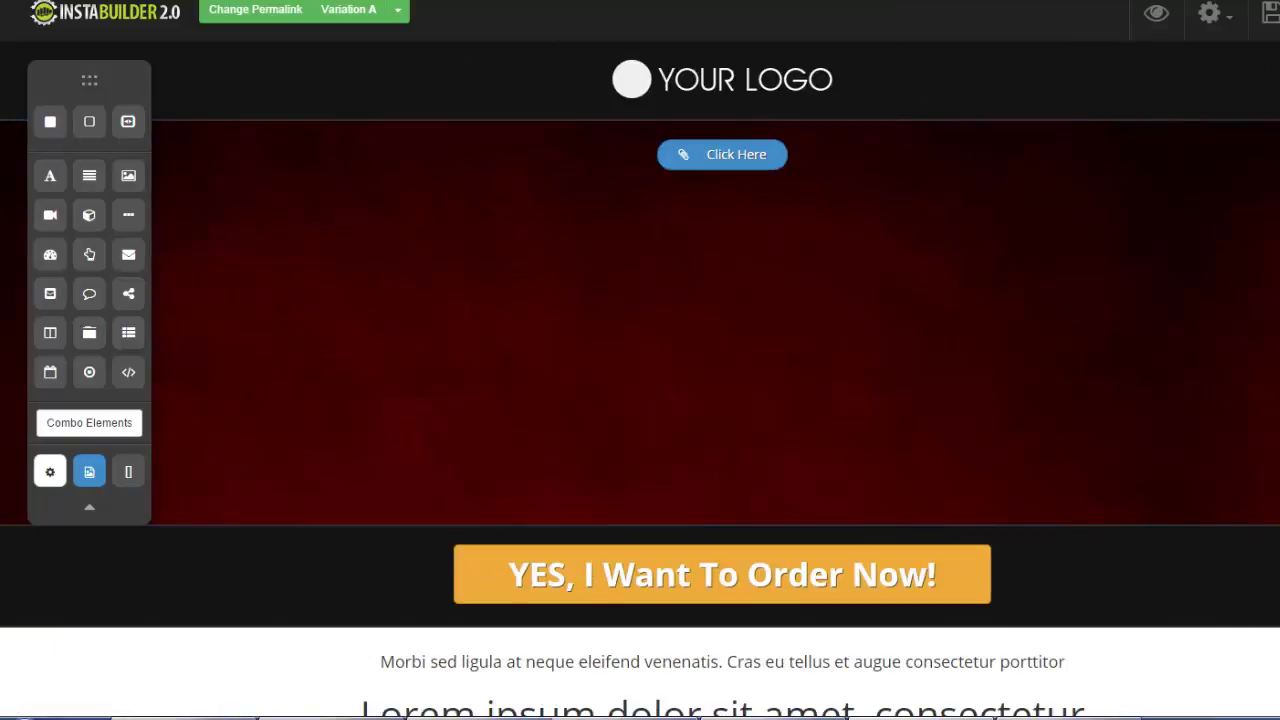
Replace the template with the beach squeeze page offering Download The Report
{"action": "left_click", "coordinate": [1234, 20]}
{"action": "left_click", "coordinate": [1175, 284]}
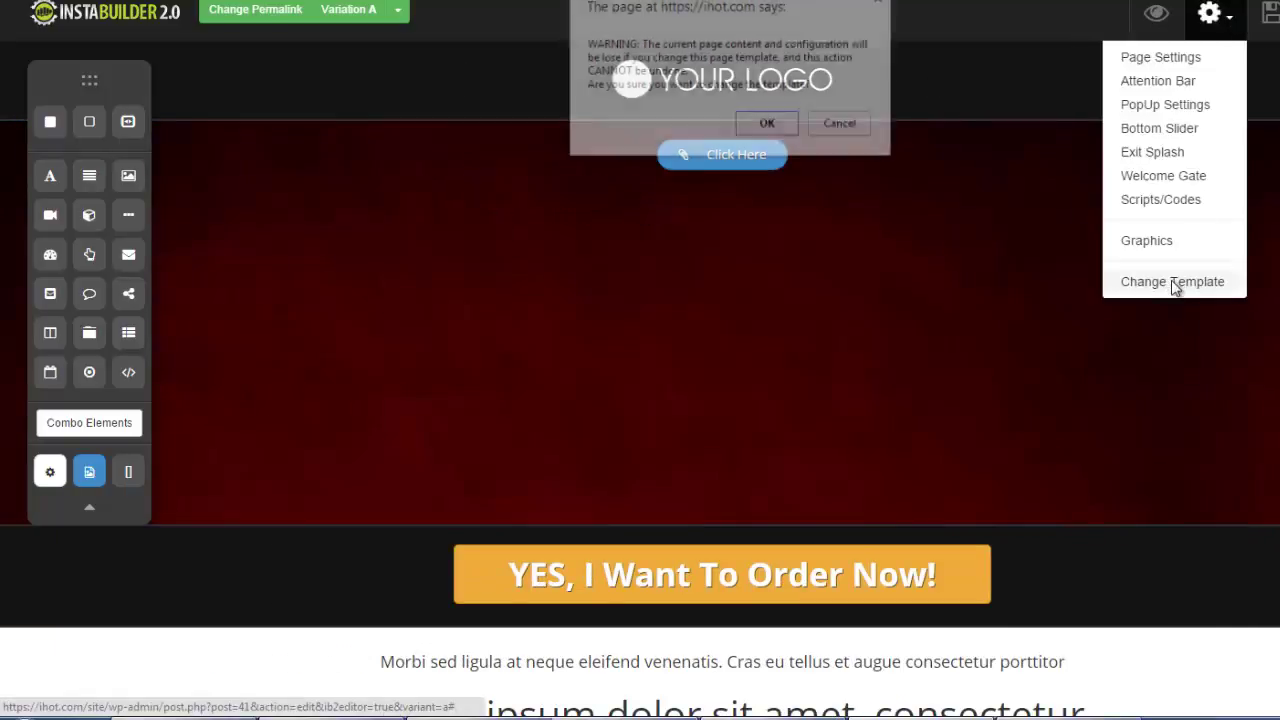
{"action": "left_click", "coordinate": [769, 128]}
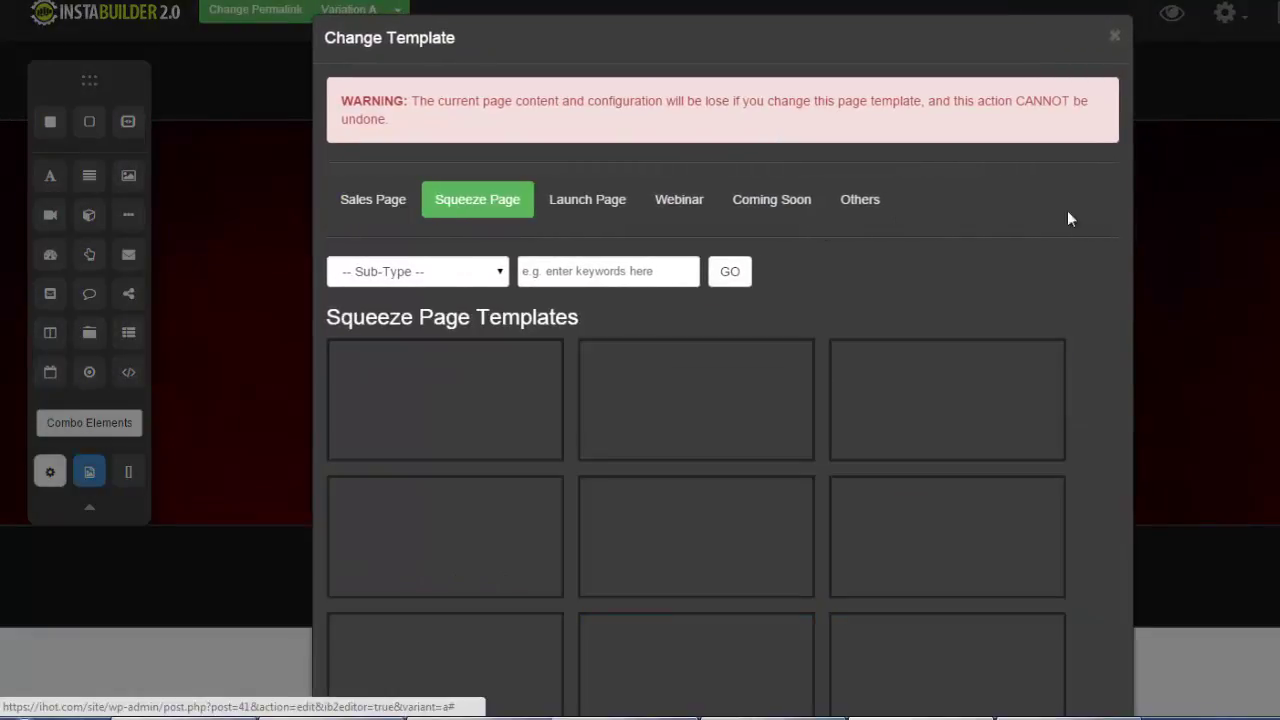
{"action": "left_click", "coordinate": [936, 398]}
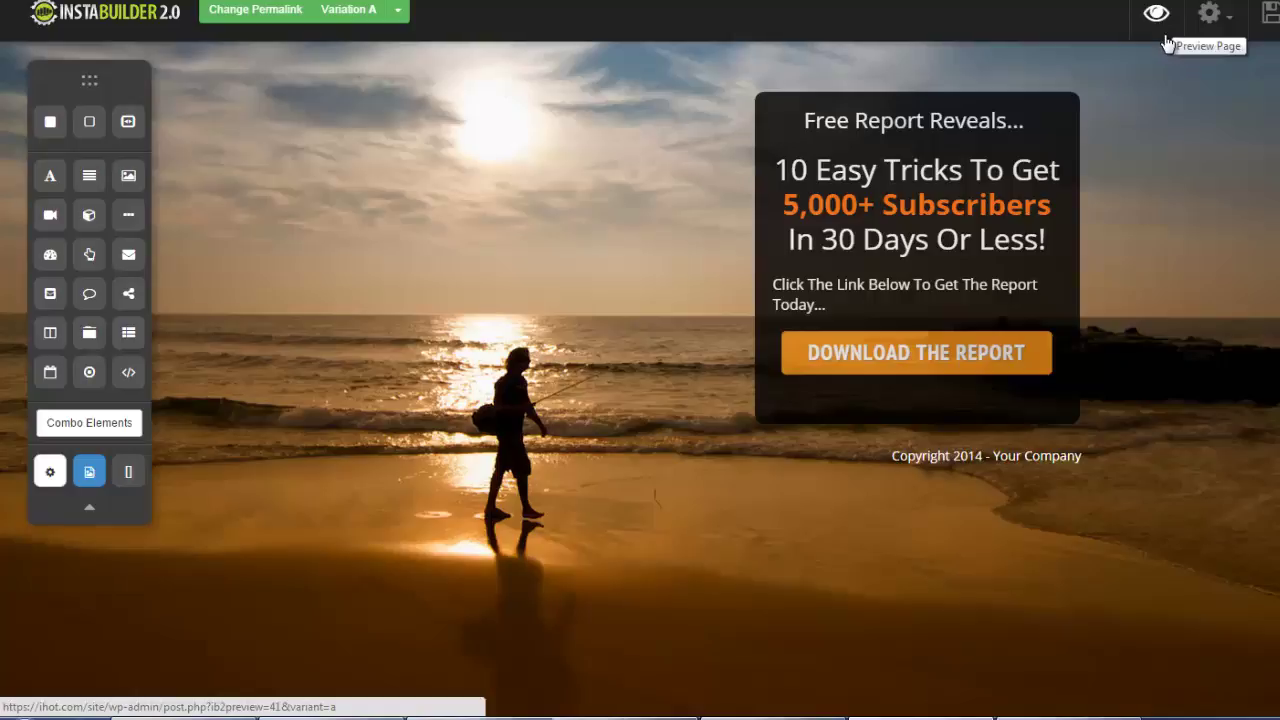
Enable the attention bar and review its Click Here link text and link URL
{"action": "left_click", "coordinate": [1227, 21]}
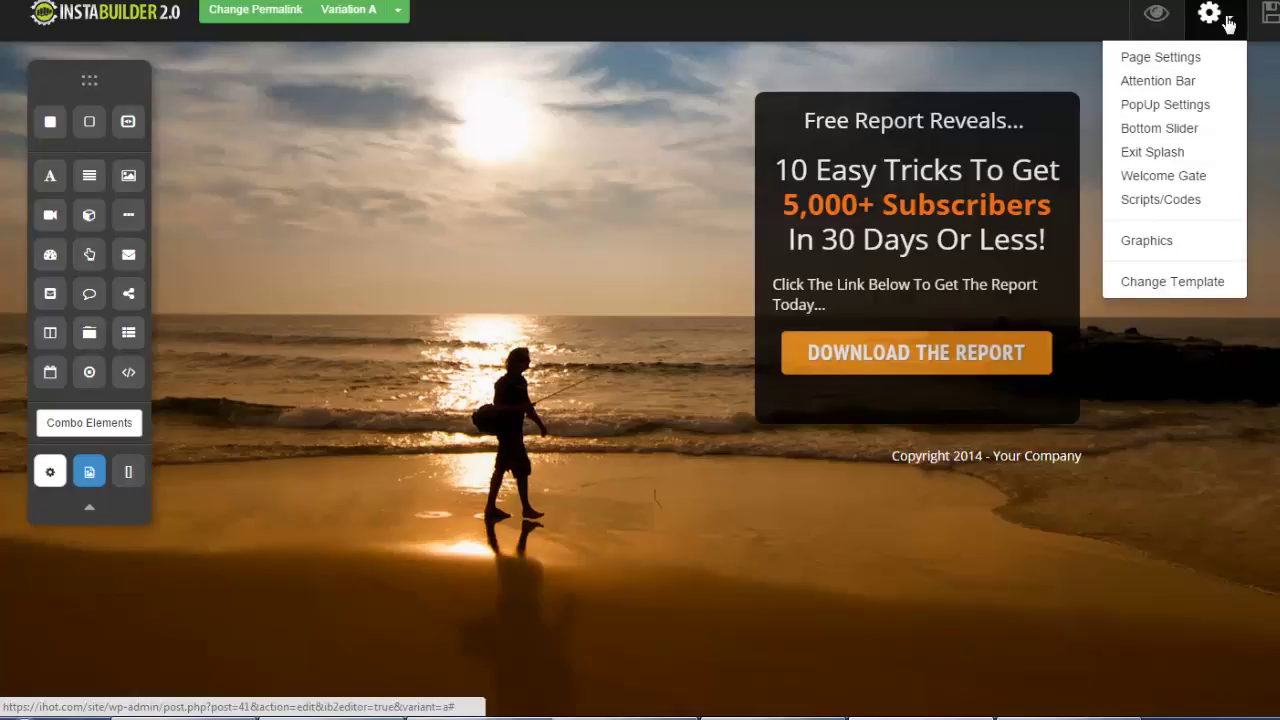
{"action": "left_click", "coordinate": [1172, 84]}
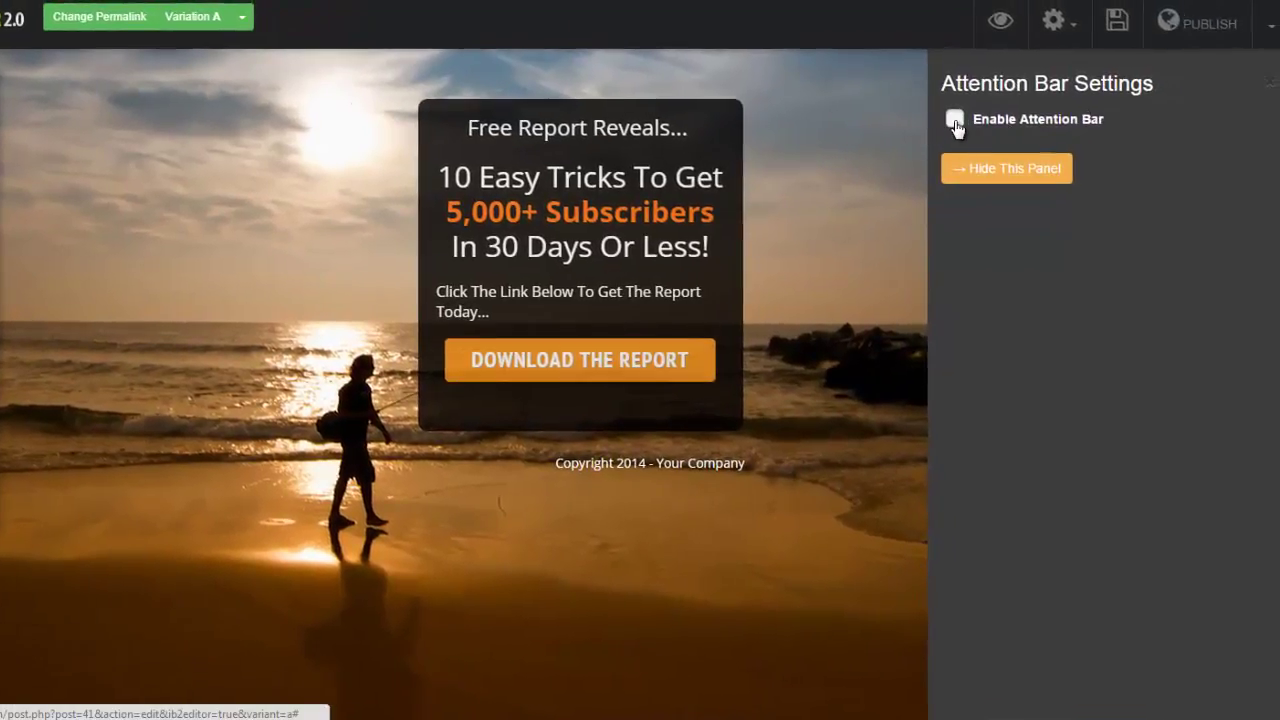
{"action": "left_click", "coordinate": [955, 121]}
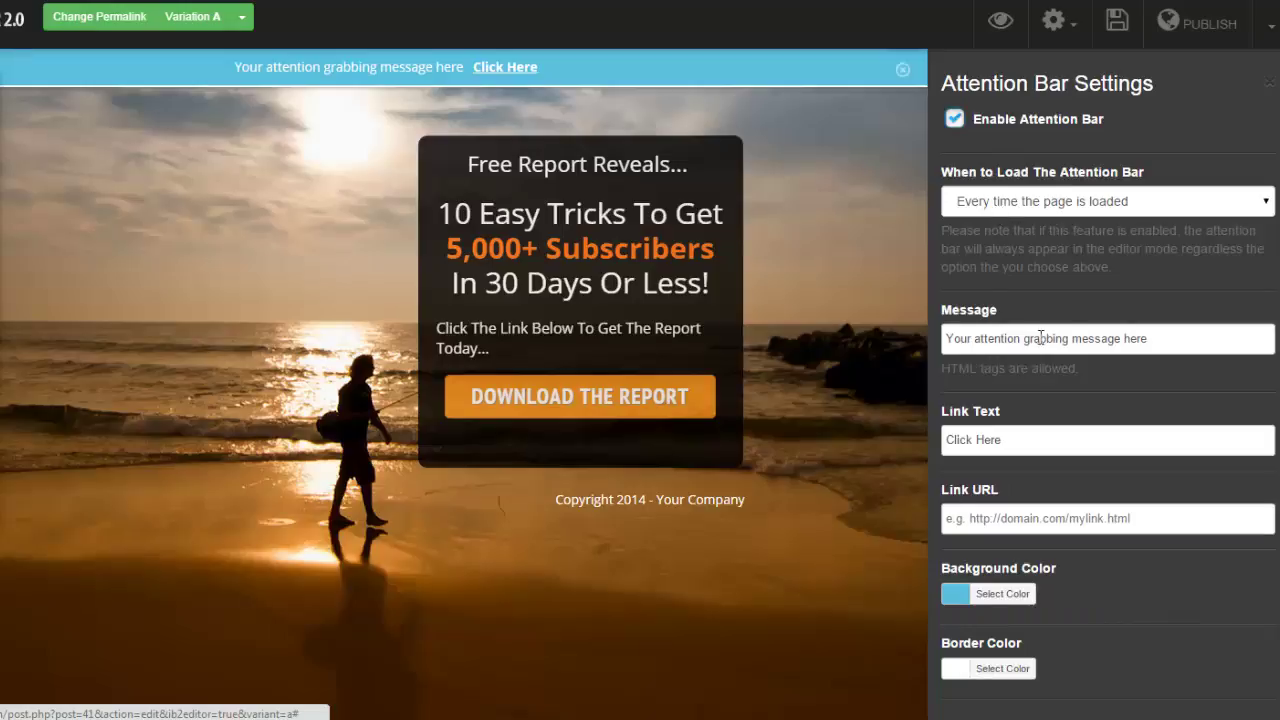
{"action": "triple_click", "coordinate": [980, 437]}
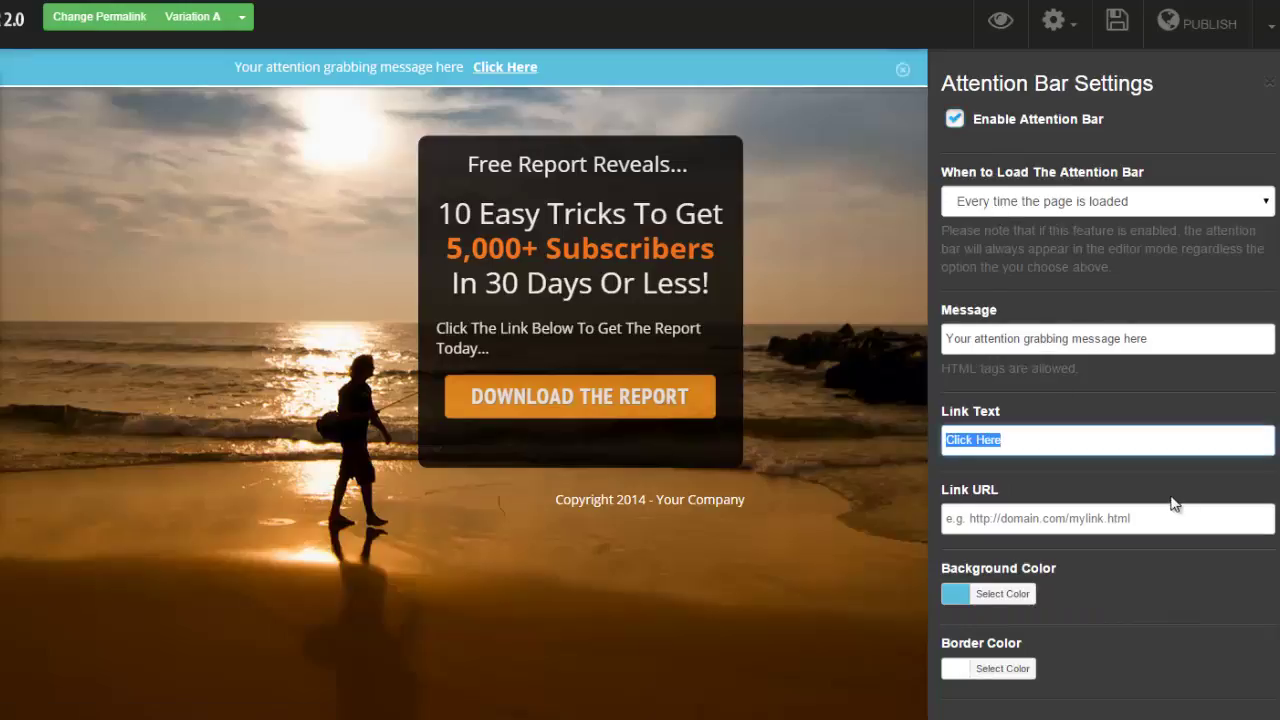
{"action": "left_click", "coordinate": [1169, 516]}
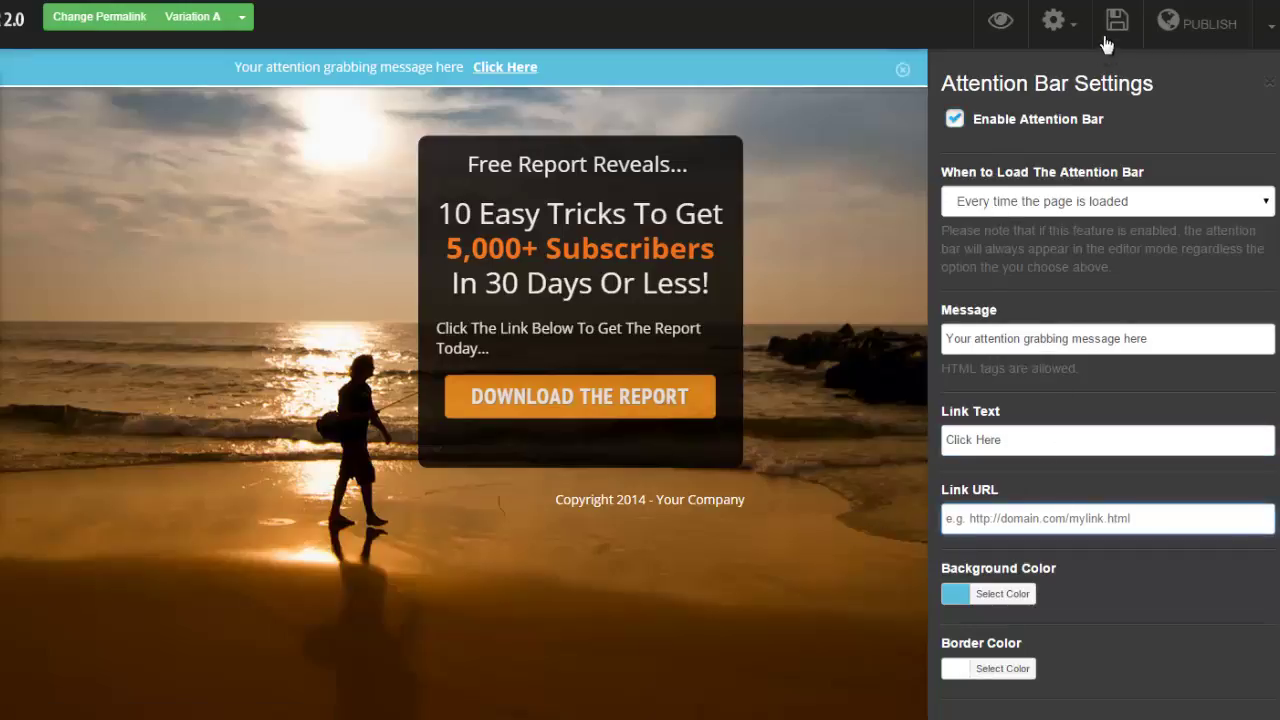
{"action": "left_click", "coordinate": [1068, 28]}
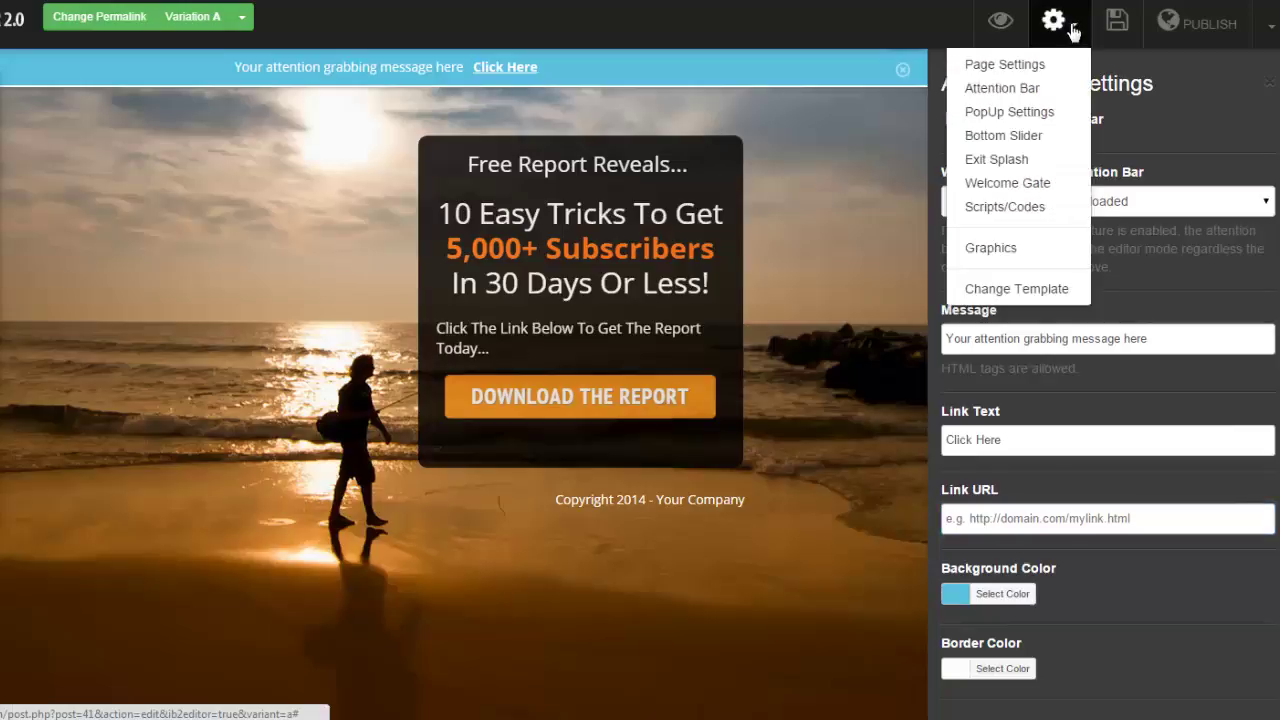
Enable the pop-up and keep it loading every time the page loads
{"action": "left_click", "coordinate": [1030, 114]}
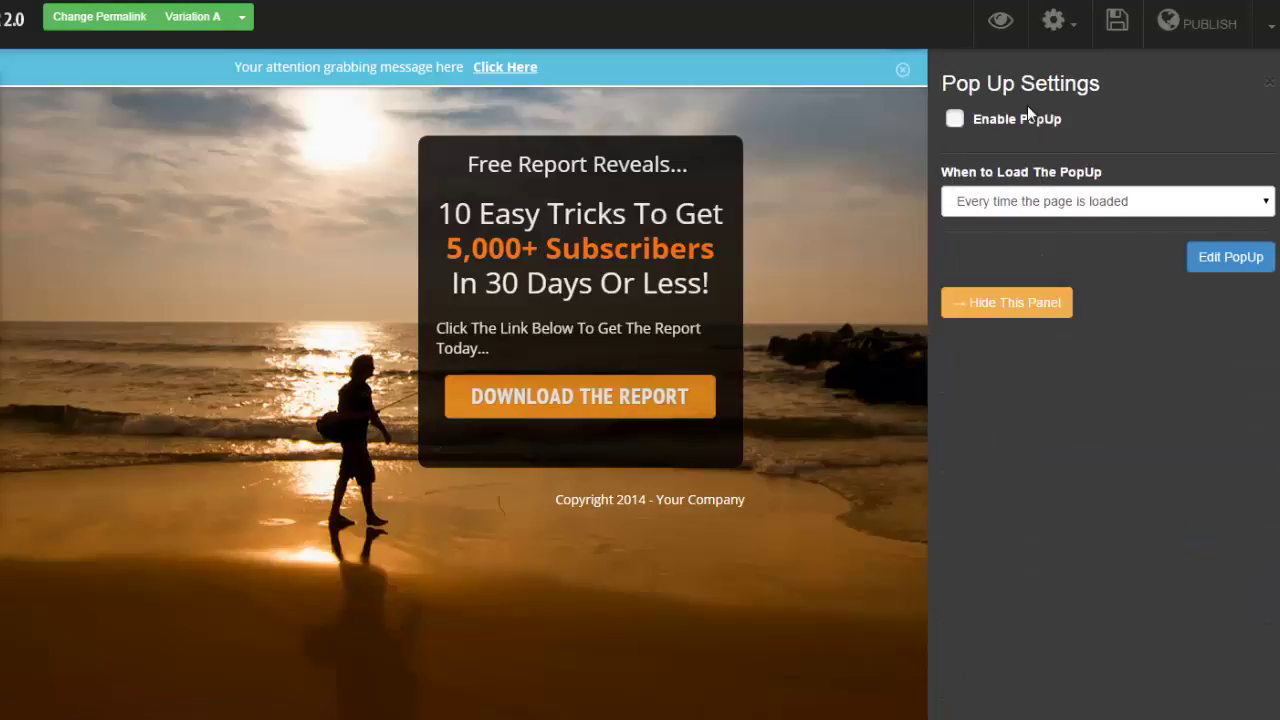
{"action": "left_click", "coordinate": [979, 117]}
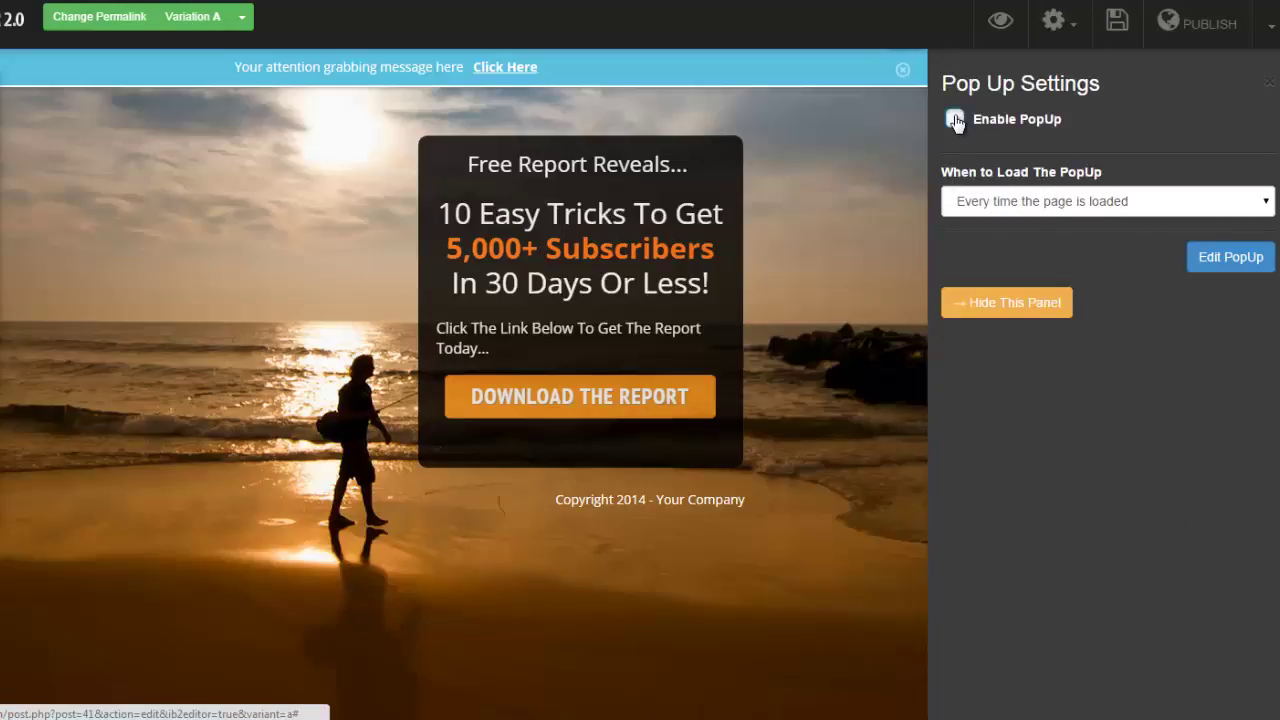
{"action": "left_click", "coordinate": [1247, 213]}
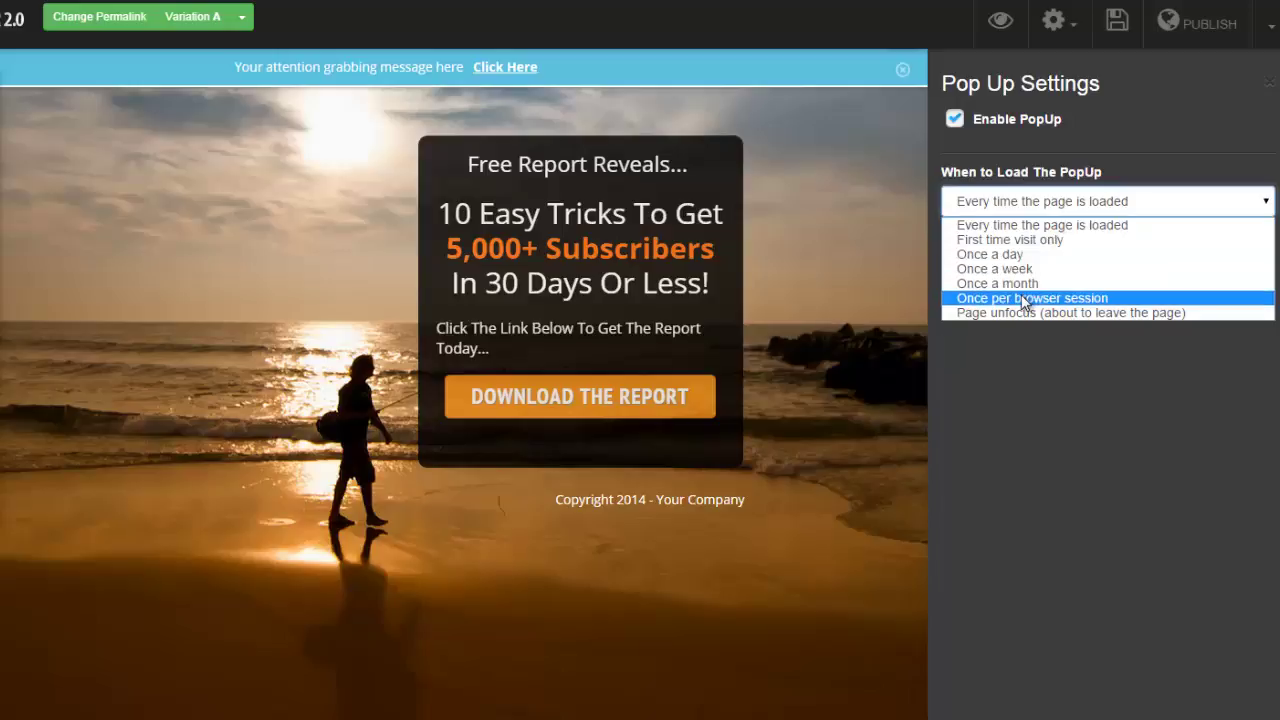
{"action": "left_click", "coordinate": [1077, 371]}
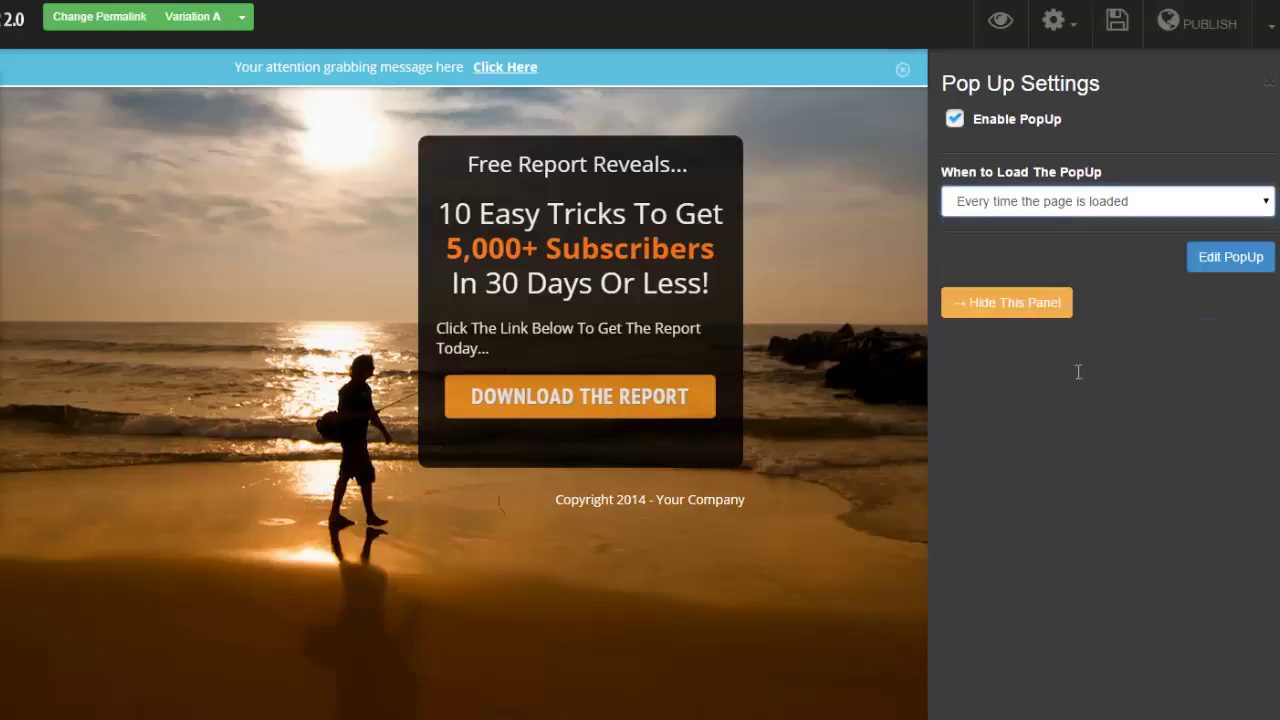
Add a First Name/Email Address subscribe form under the pop-up's title
{"action": "left_click", "coordinate": [1220, 270]}
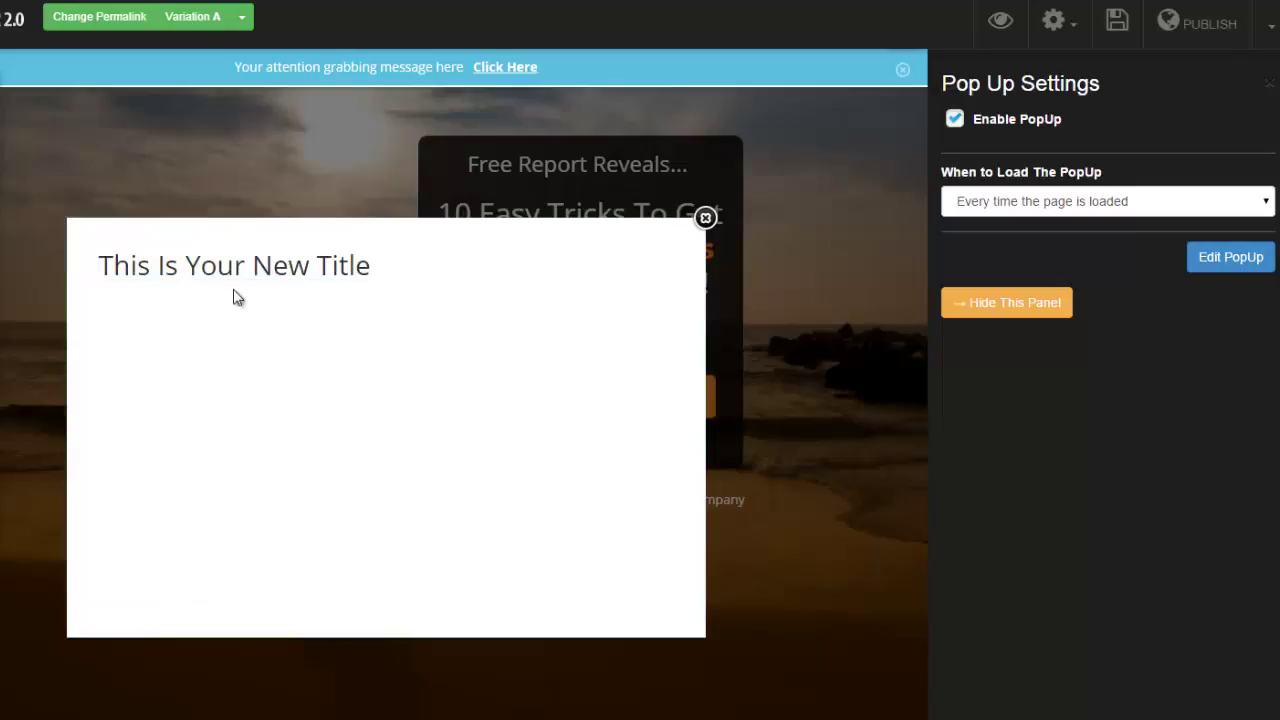
{"action": "left_click_drag", "start_coordinate": [8, 214], "coordinate": [406, 314]}
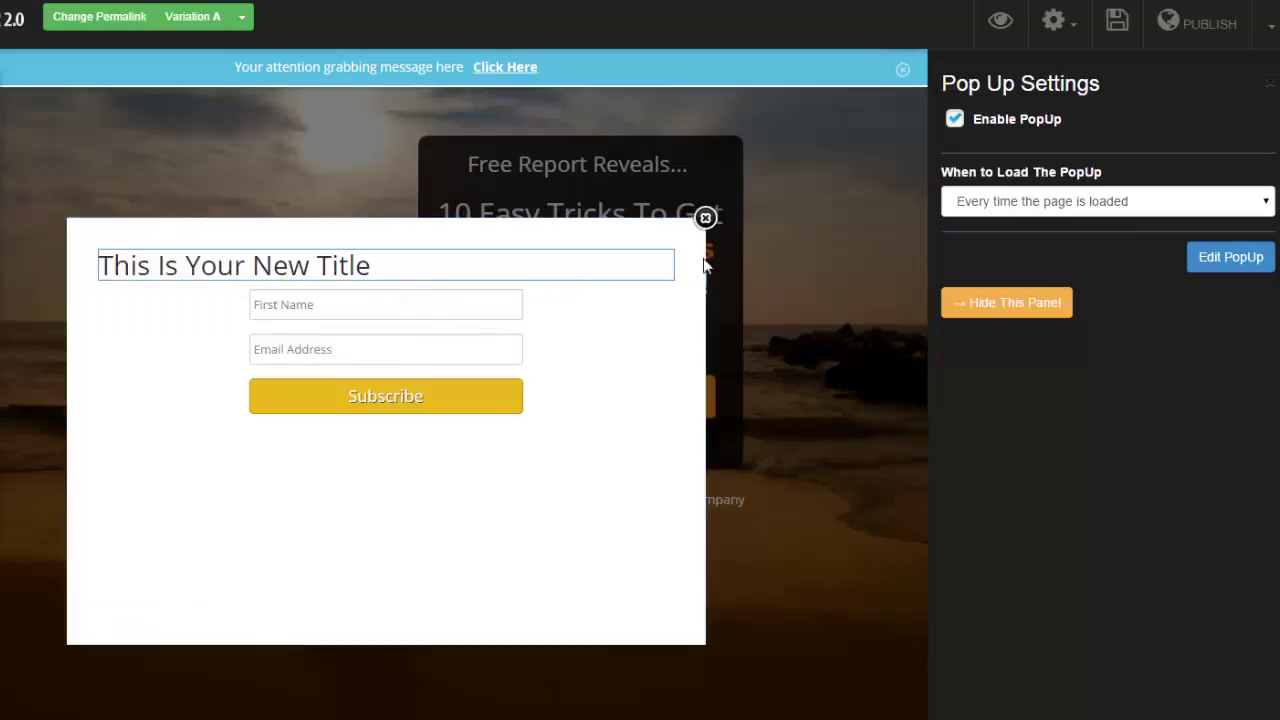
{"action": "left_click", "coordinate": [706, 218]}
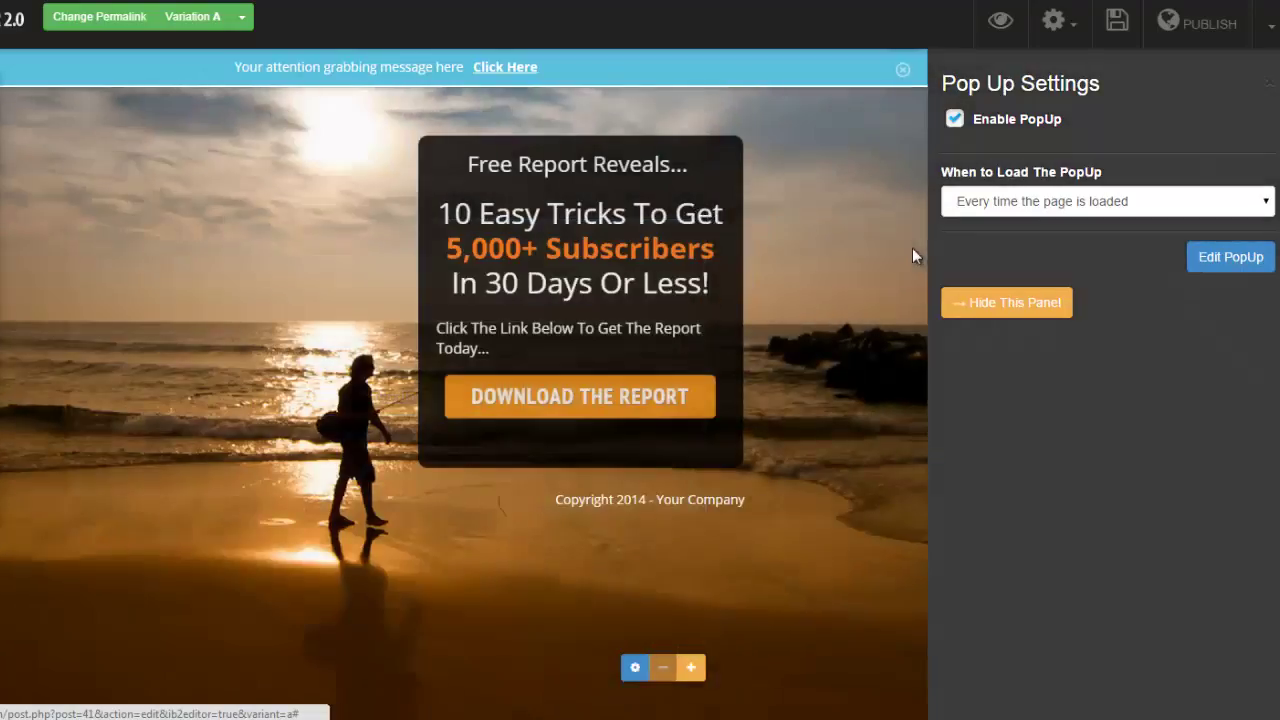
{"action": "left_click", "coordinate": [1082, 35]}
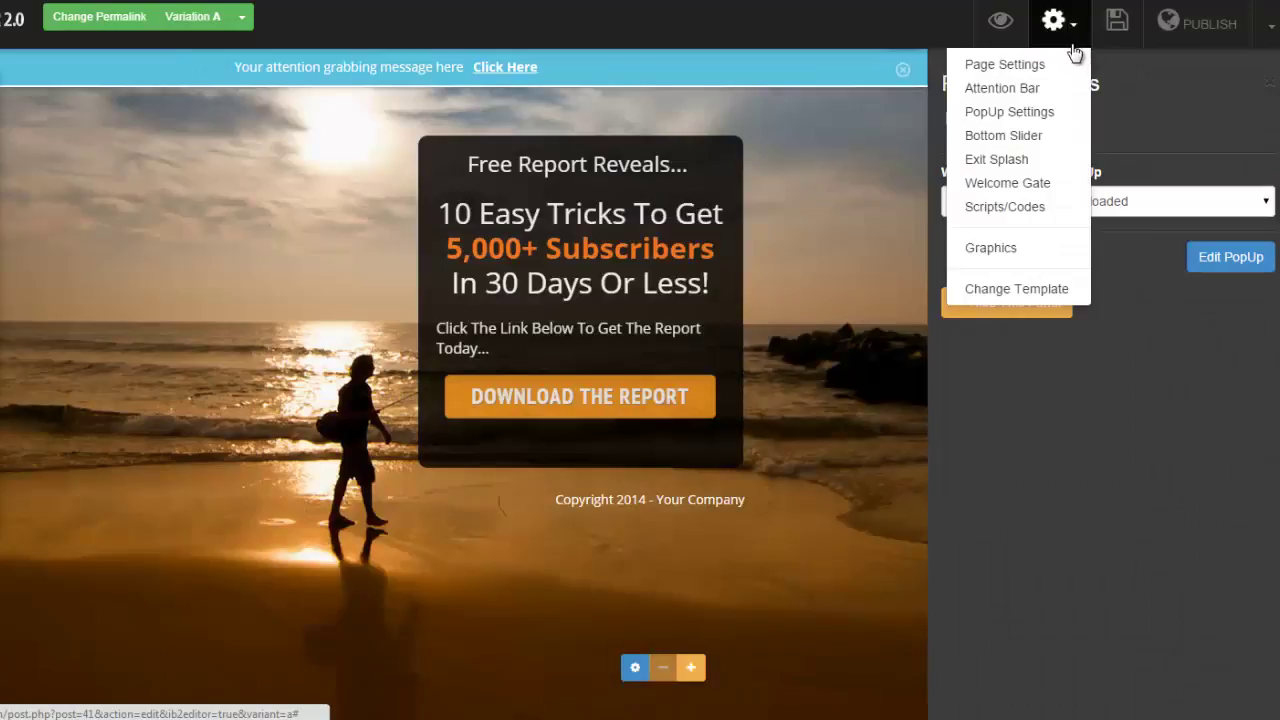
{"action": "left_click", "coordinate": [1030, 162]}
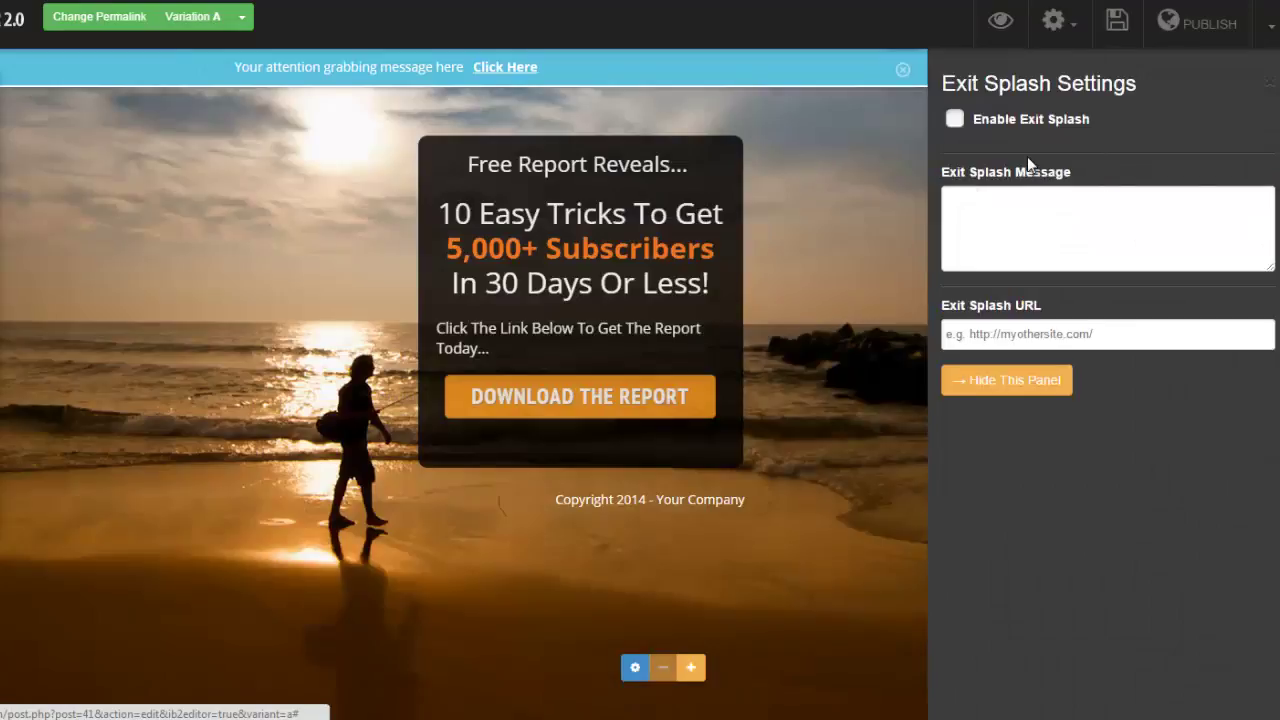
Enable Exit Splash and place the cursor in the Exit Splash Message box
{"action": "left_click", "coordinate": [955, 121]}
{"action": "left_click", "coordinate": [975, 200]}
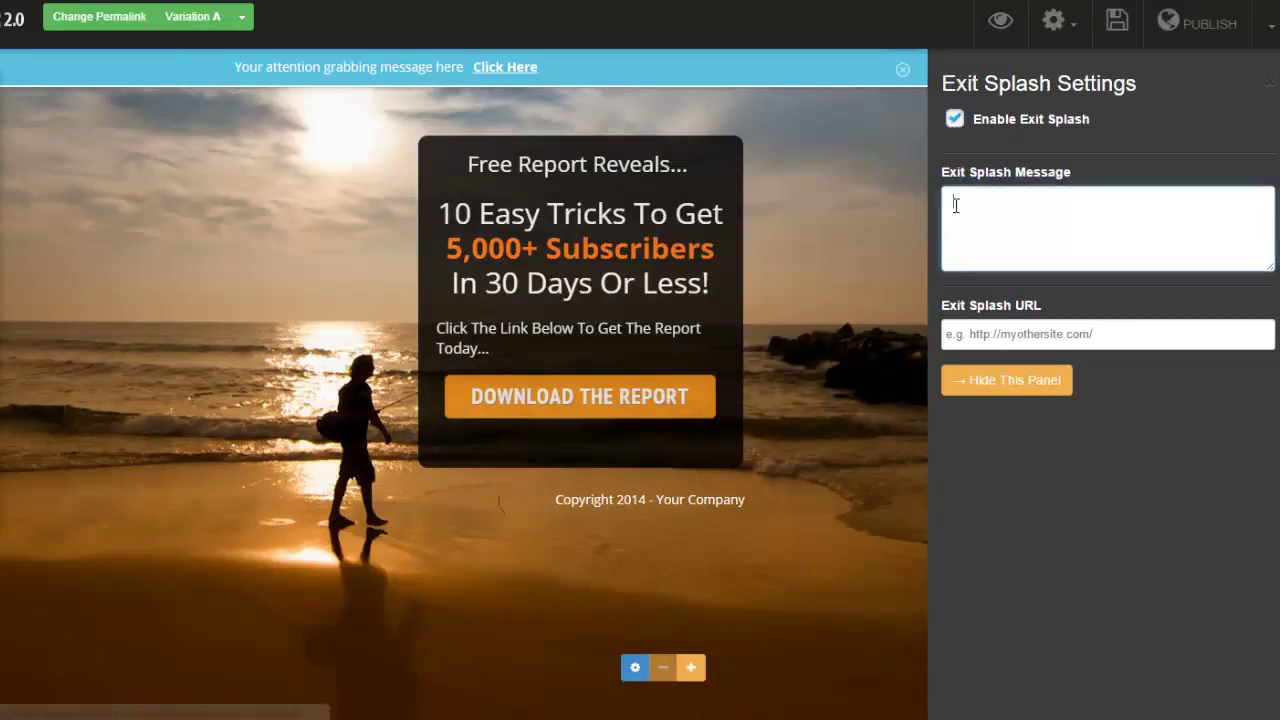
{"action": "left_click", "coordinate": [1054, 20]}
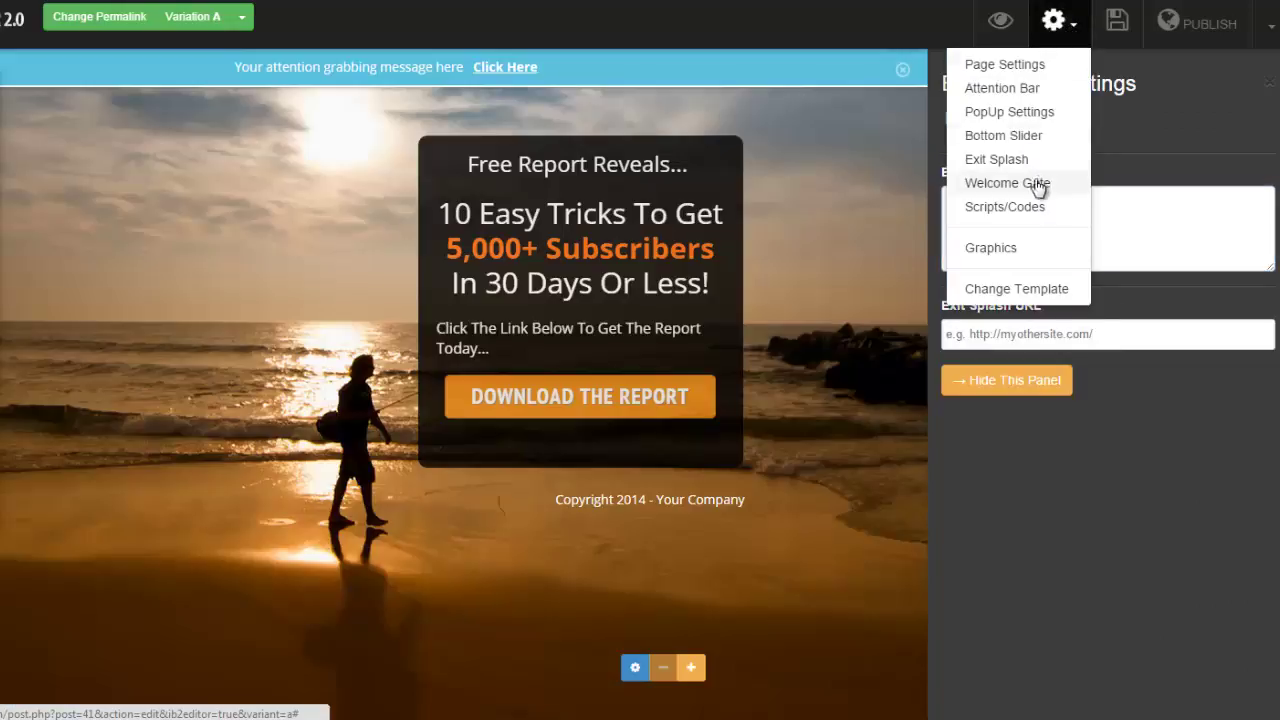
Browse the Graphics library through Arrows and Buy Buttons, ending on Credit Cards
{"action": "left_click", "coordinate": [1000, 250]}
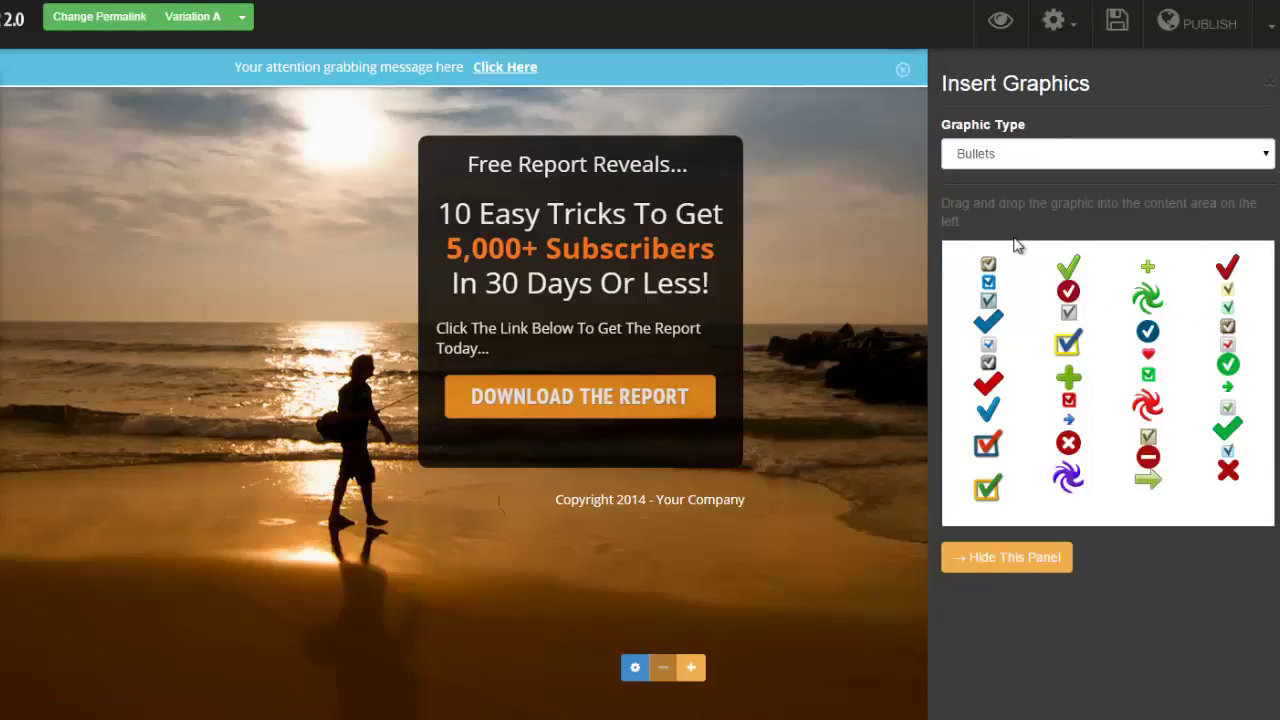
{"action": "left_click", "coordinate": [1255, 158]}
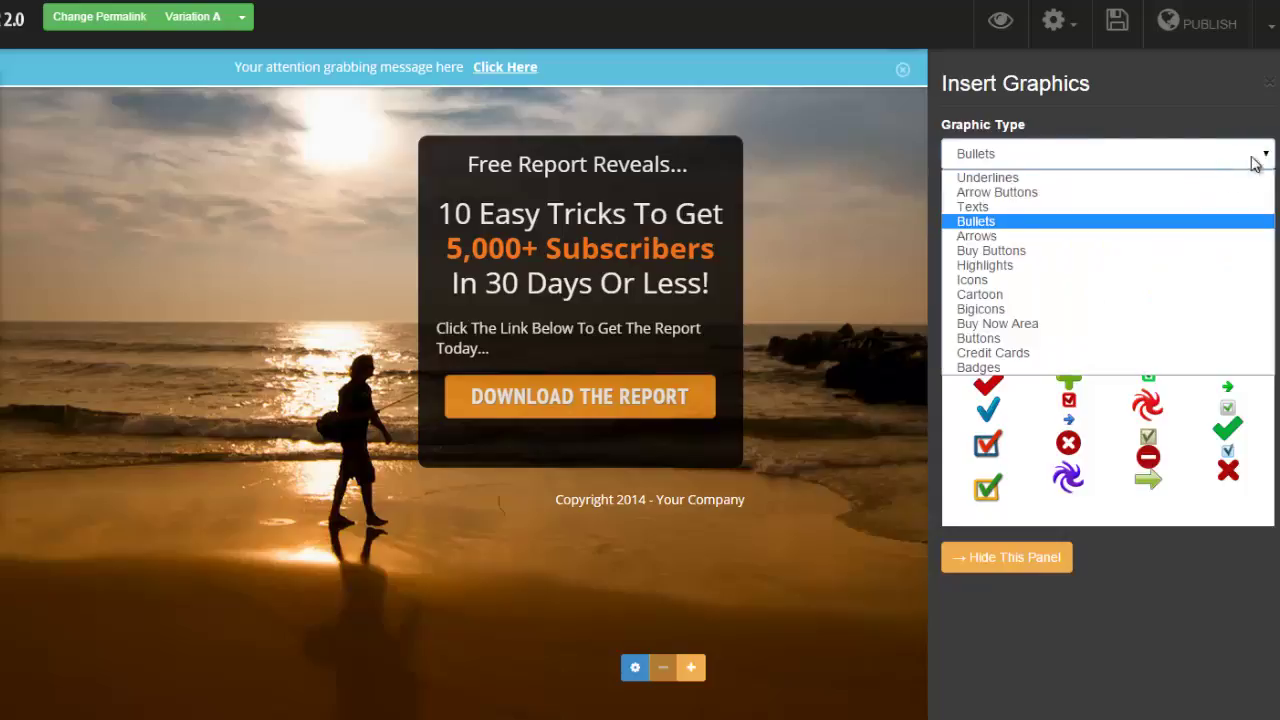
{"action": "left_click", "coordinate": [1155, 237]}
{"action": "left_click", "coordinate": [1265, 155]}
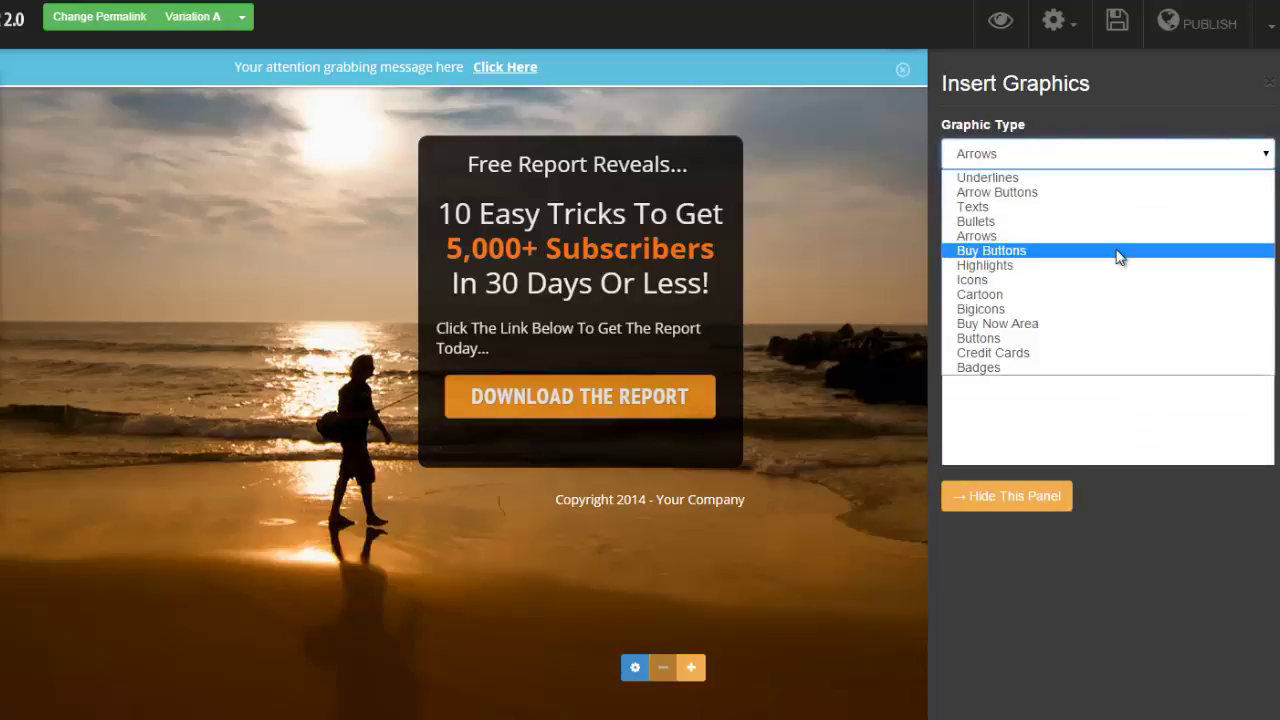
{"action": "left_click", "coordinate": [1117, 252]}
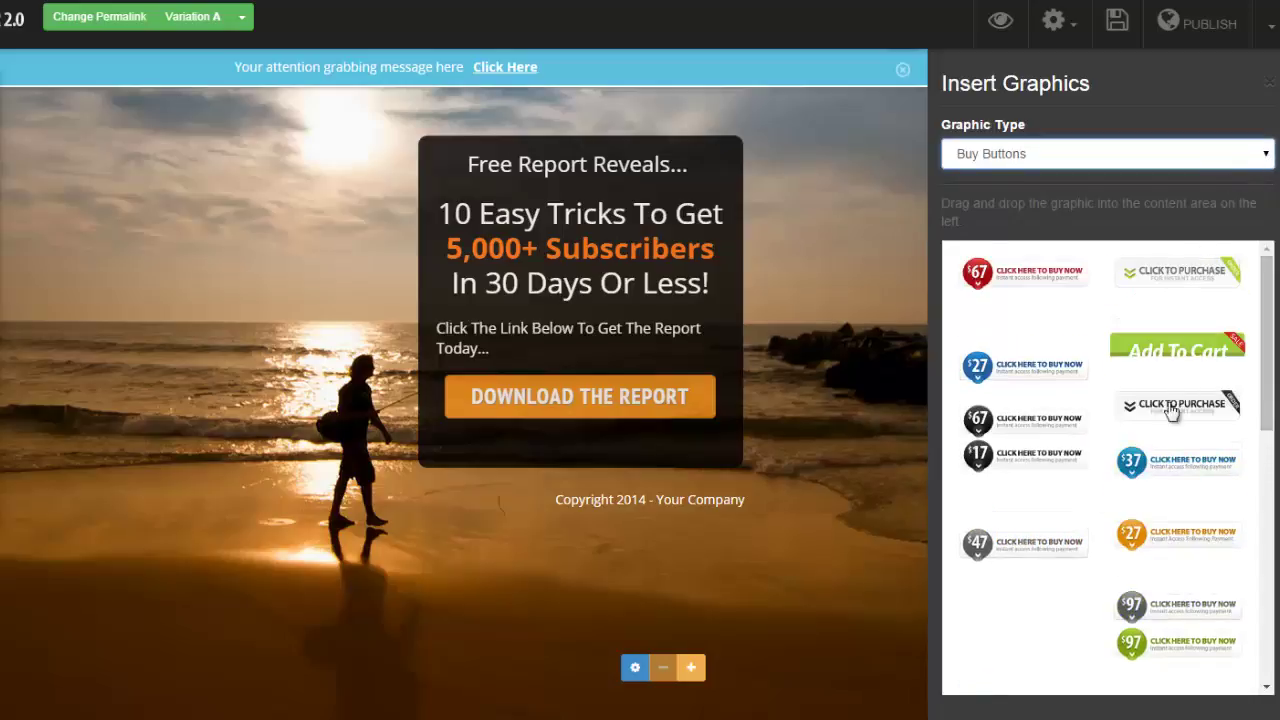
{"action": "left_click", "coordinate": [1265, 155]}
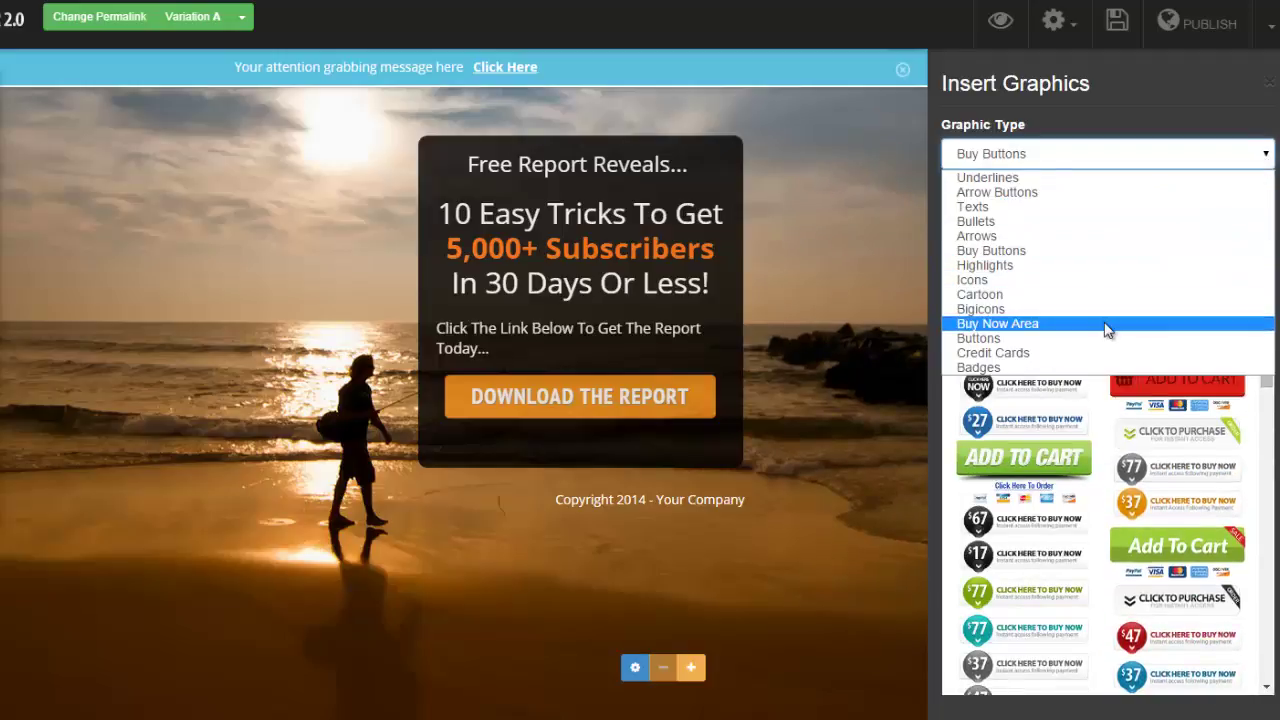
{"action": "left_click", "coordinate": [1046, 352]}
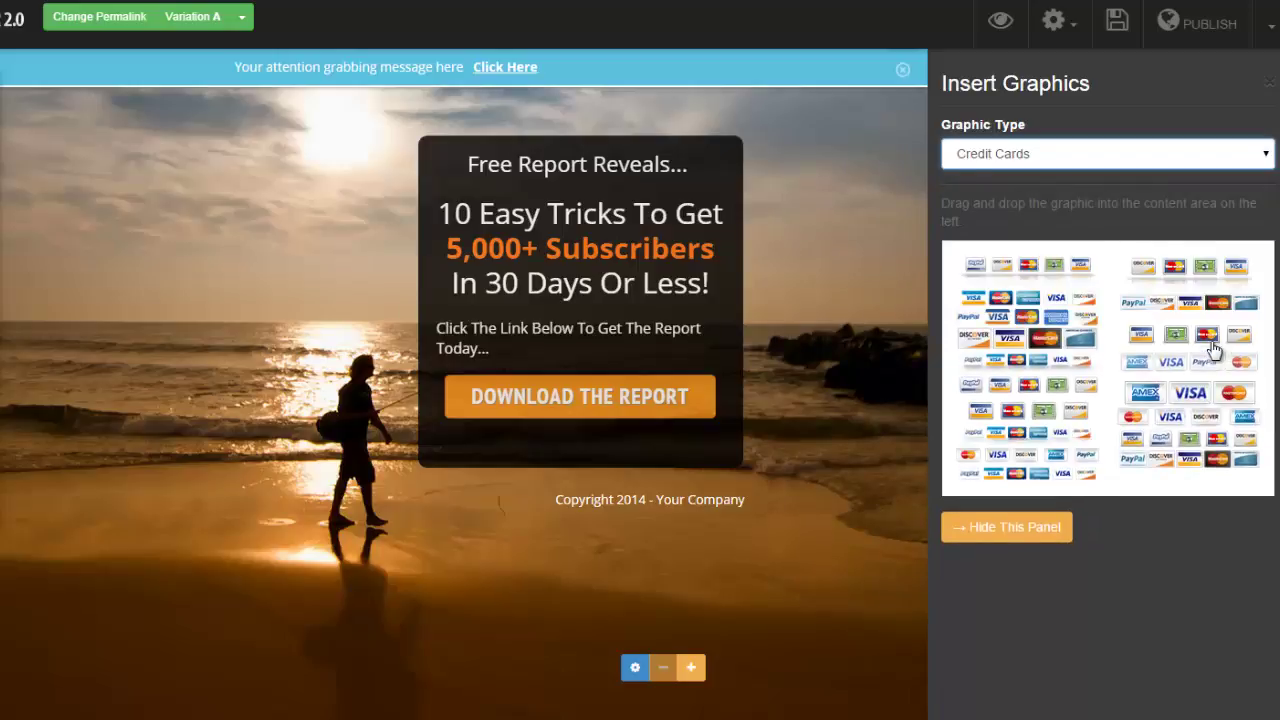
{"action": "left_click", "coordinate": [1082, 32]}
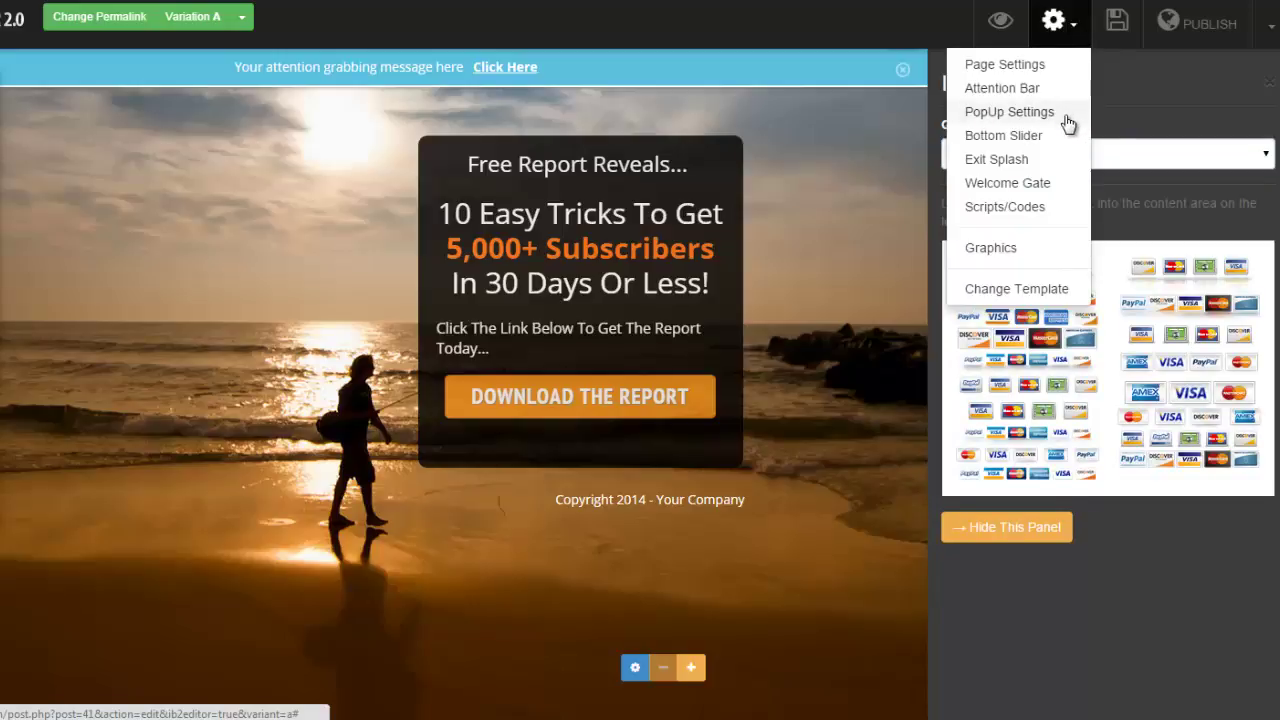
Save the beach squeeze page, check the extra save options, and close Insert Graphics
{"action": "left_click", "coordinate": [1112, 72]}
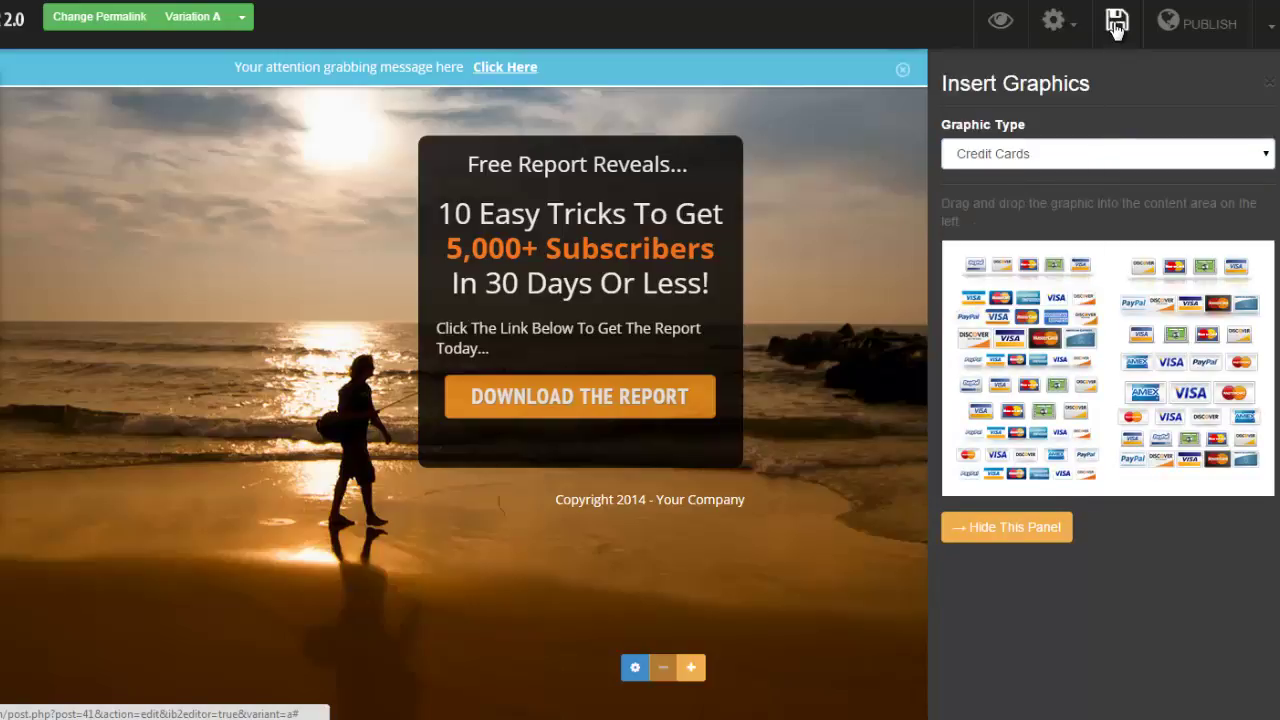
{"action": "left_click", "coordinate": [1212, 24]}
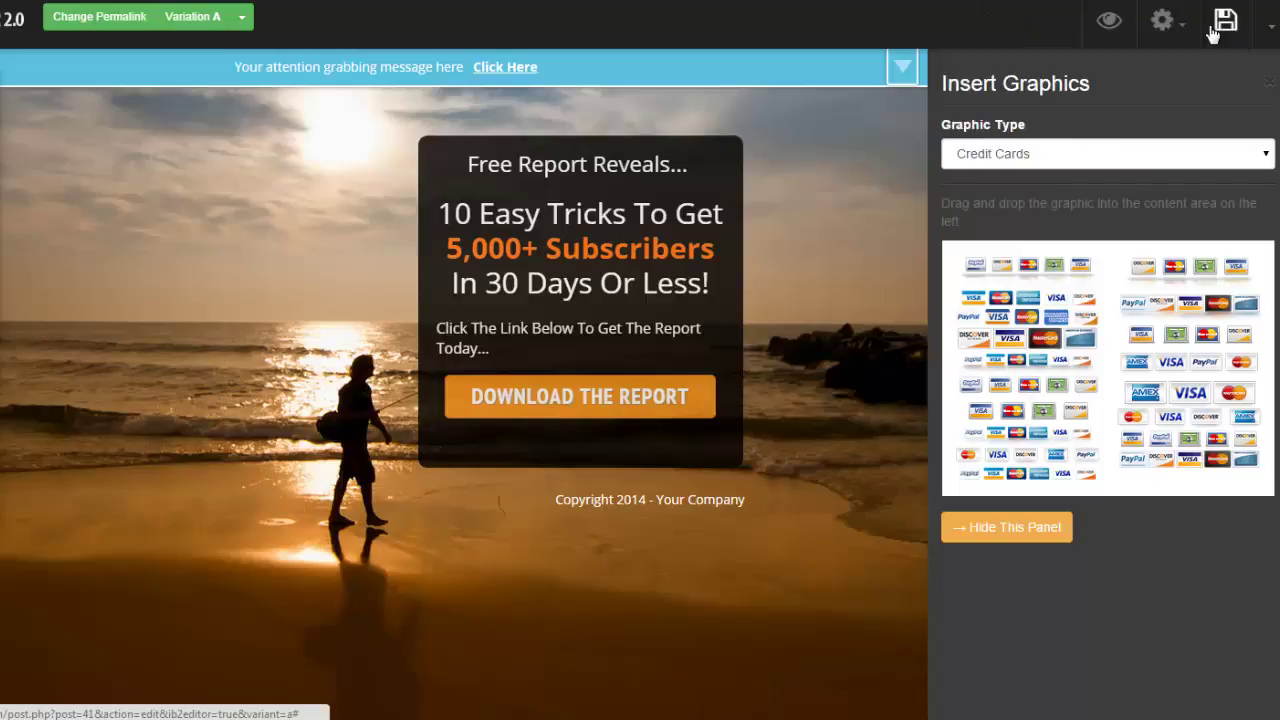
{"action": "left_click", "coordinate": [1273, 30]}
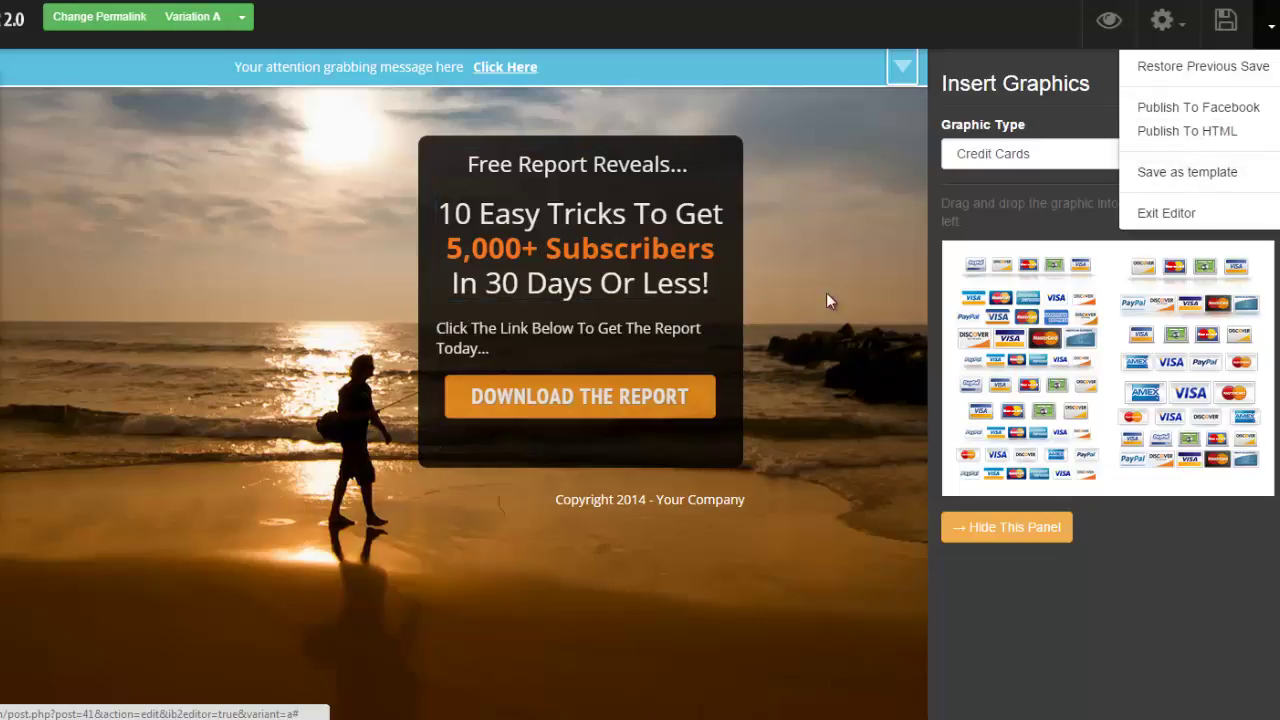
{"action": "left_click", "coordinate": [855, 177]}
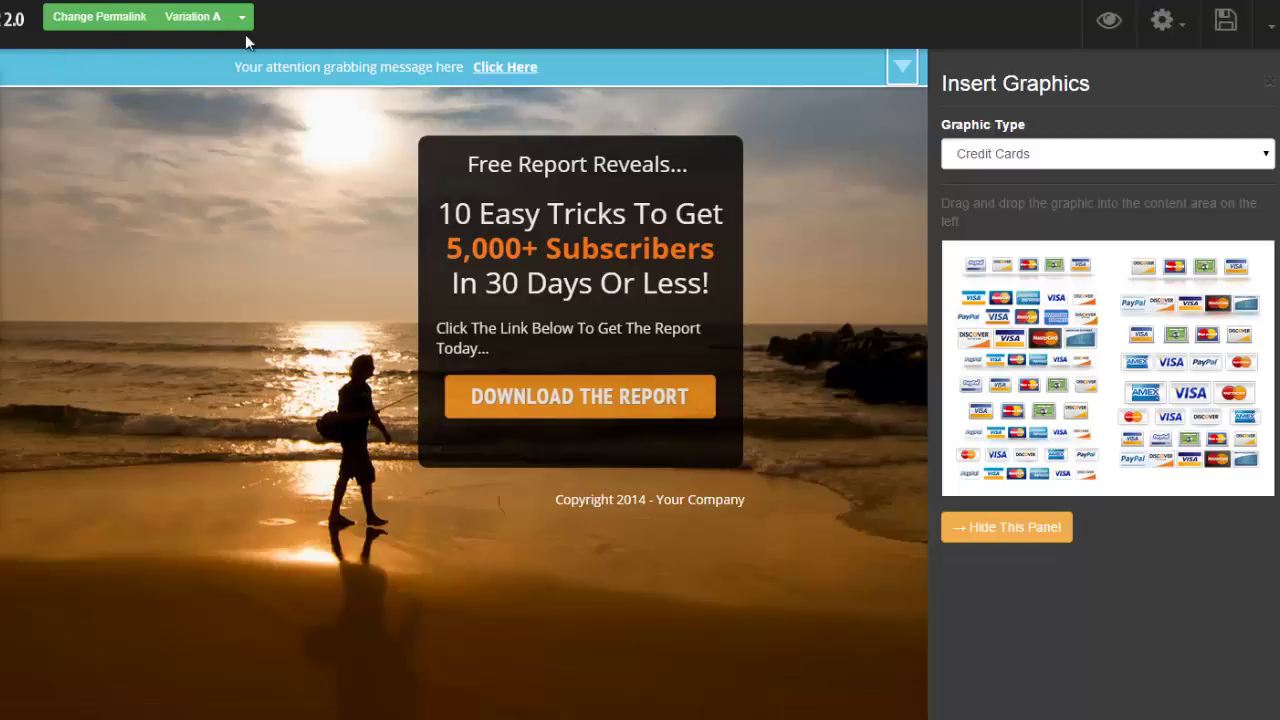
{"action": "left_click", "coordinate": [1270, 84]}
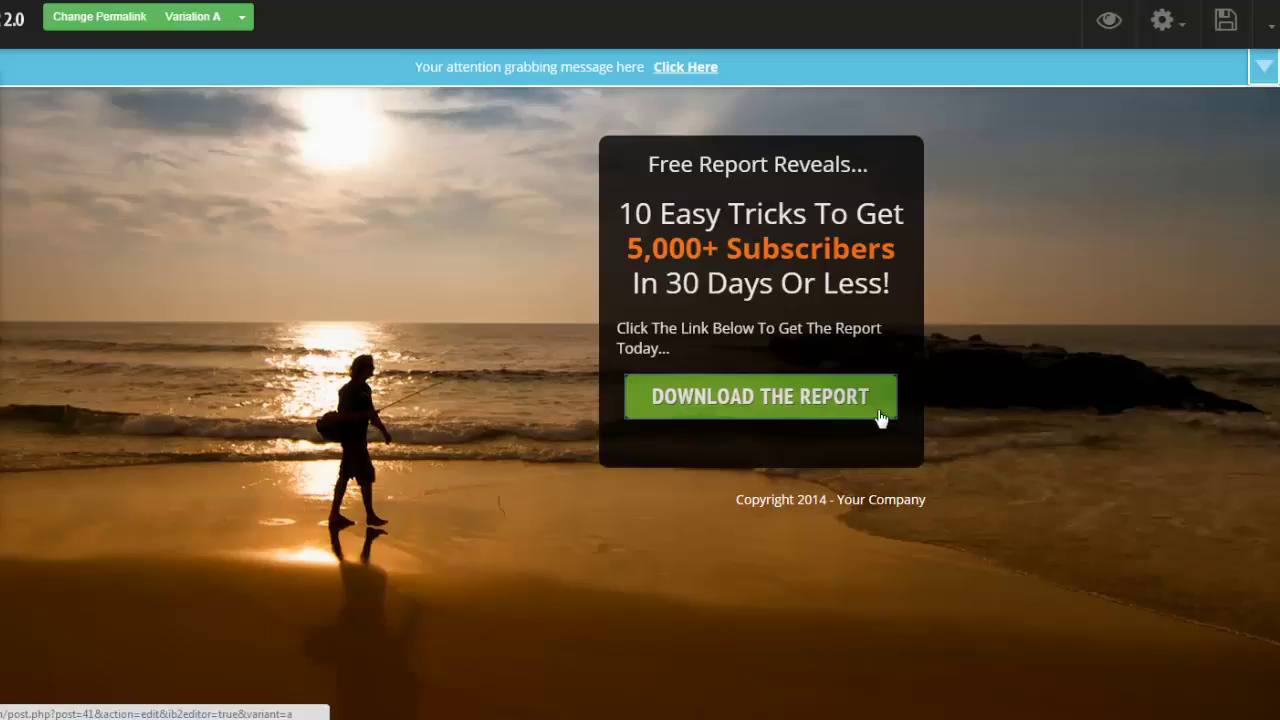
Look at the Download The Report button's settings, then the central popup box's
{"action": "mouse_move", "coordinate": [885, 420]}
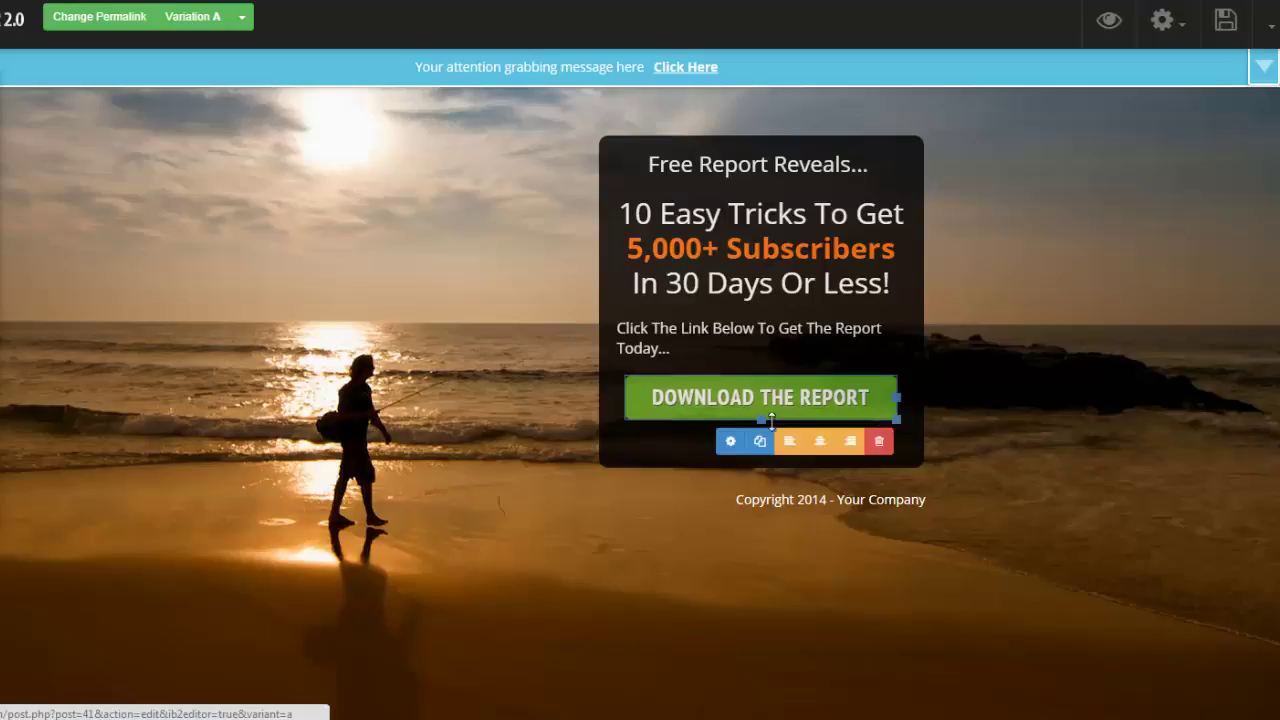
{"action": "left_click", "coordinate": [725, 448]}
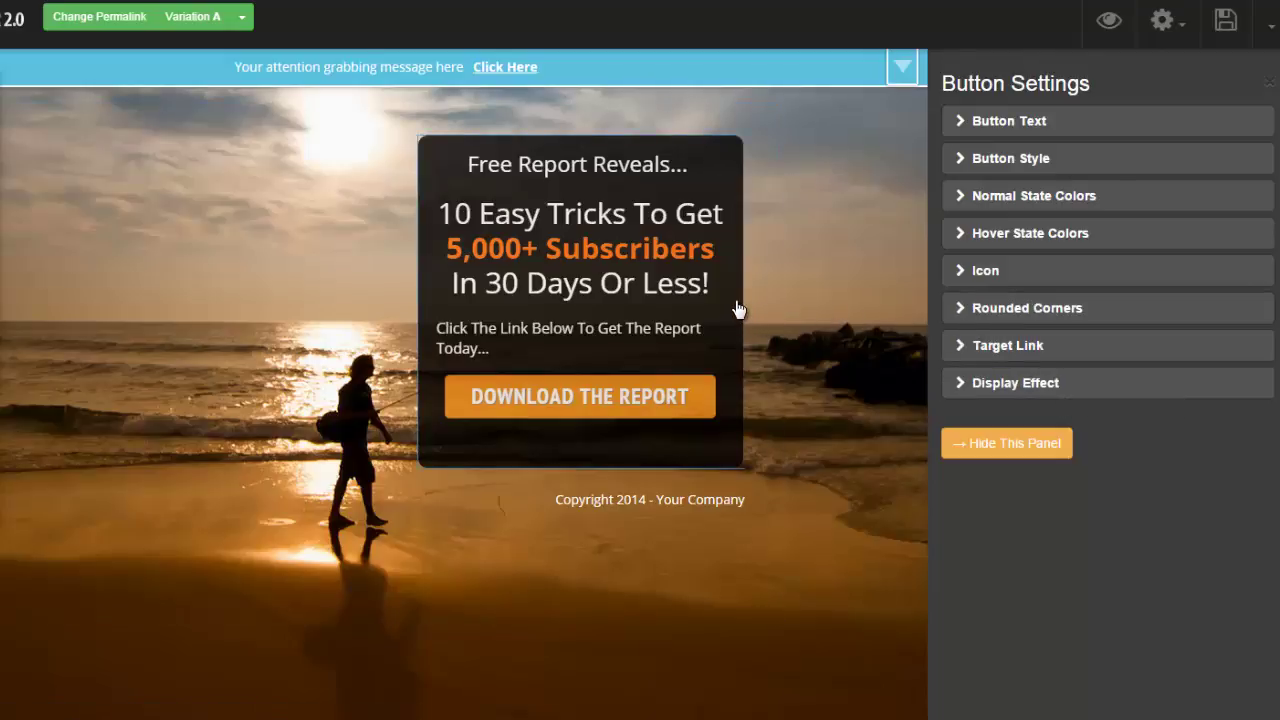
{"action": "mouse_move", "coordinate": [735, 300]}
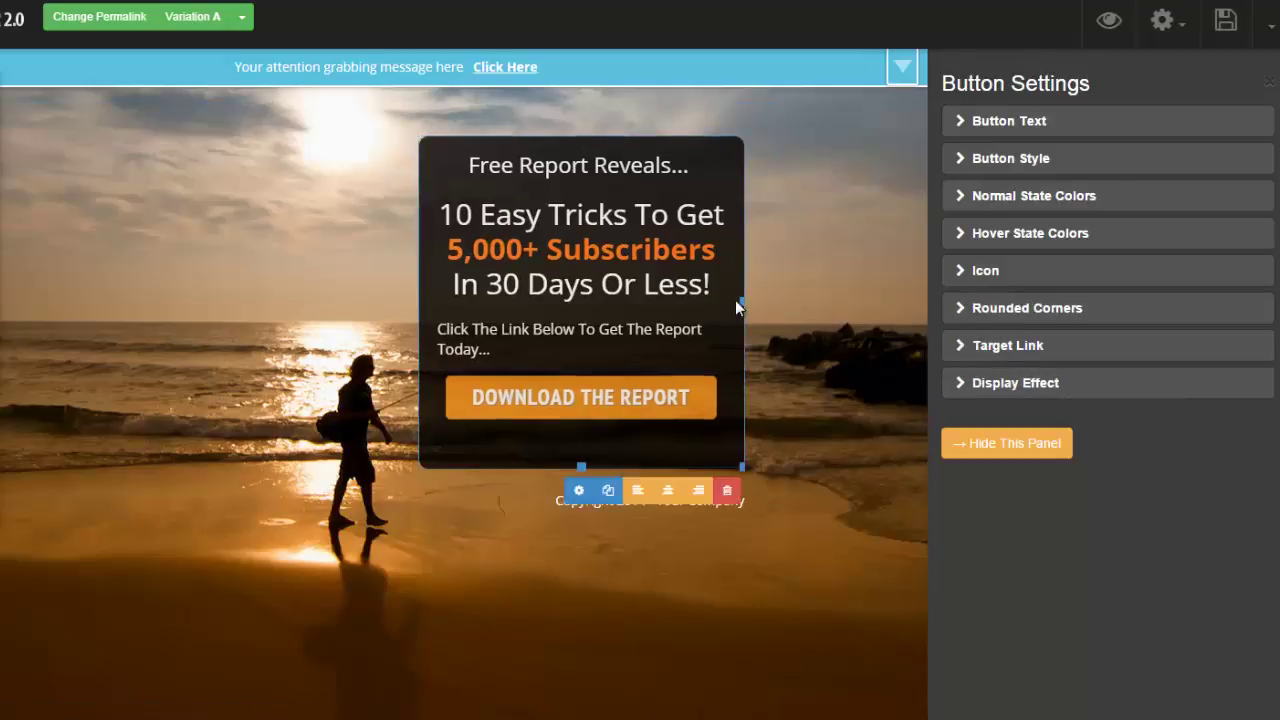
{"action": "left_click", "coordinate": [586, 491]}
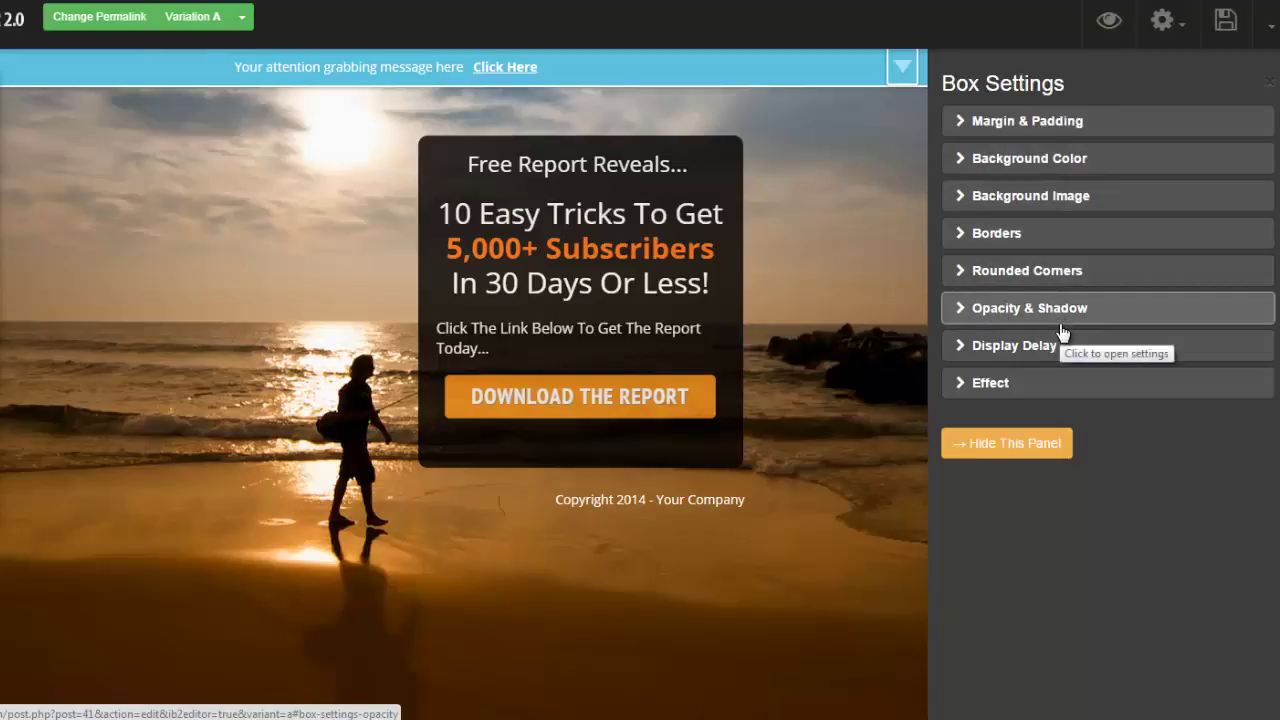
Enable a display delay on the central box and set it to 15 seconds
{"action": "left_click", "coordinate": [958, 350]}
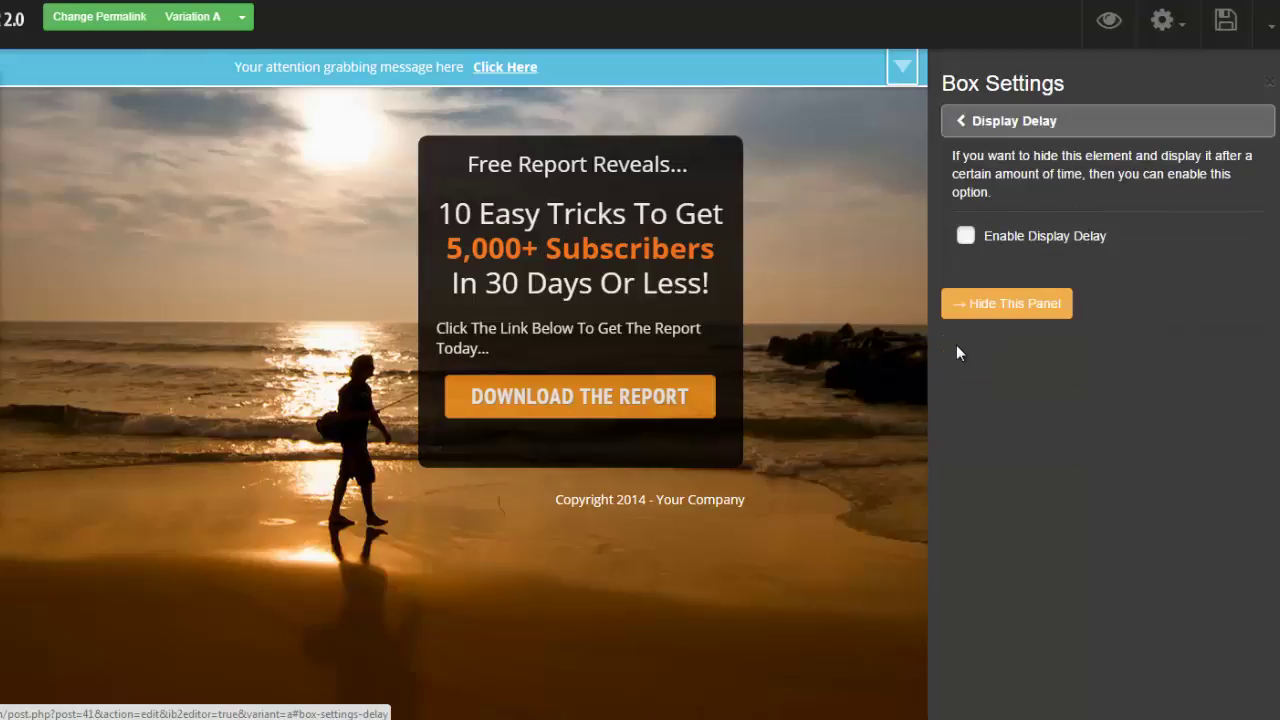
{"action": "left_click", "coordinate": [965, 238]}
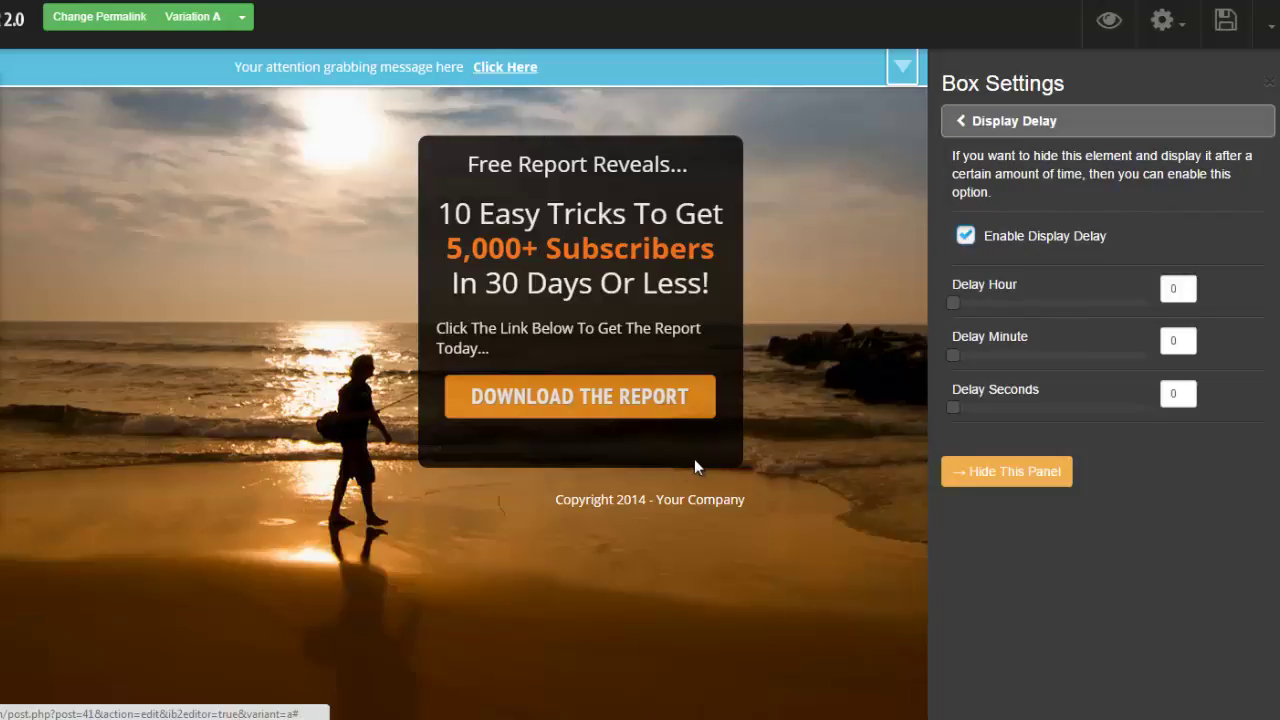
{"action": "left_click_drag", "start_coordinate": [956, 412], "coordinate": [1009, 414]}
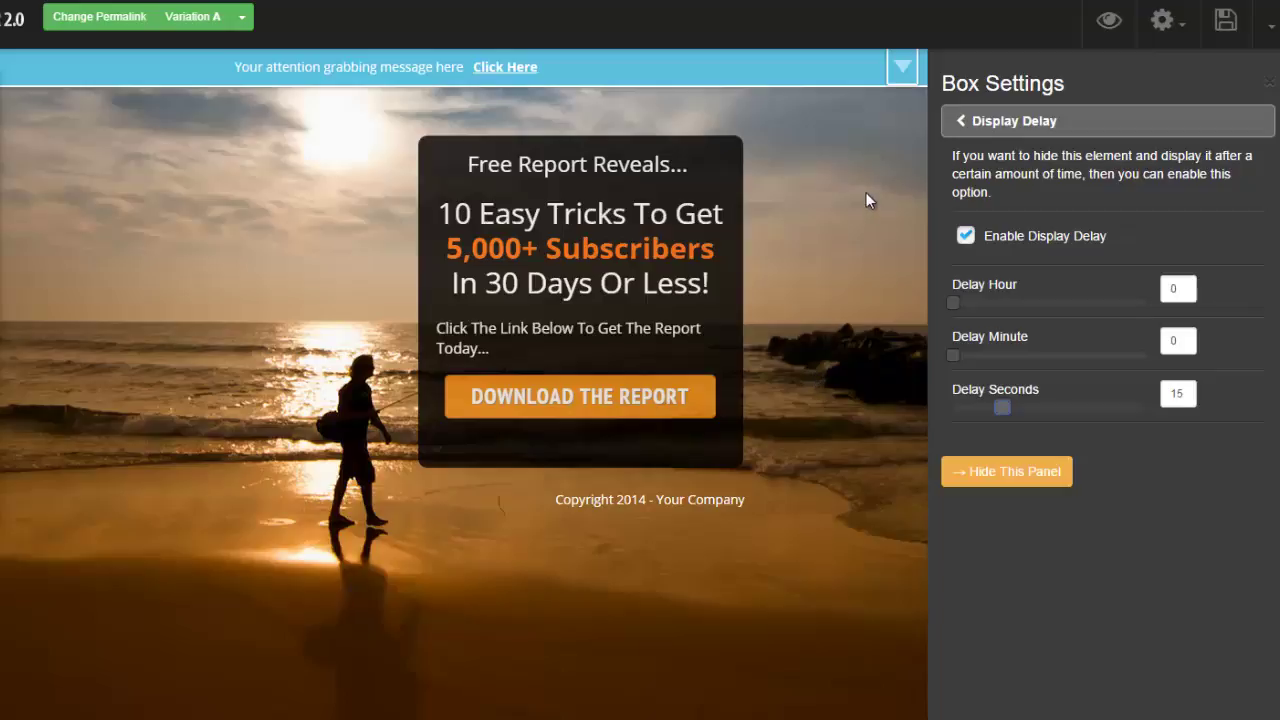
Switch to the Sales Page template headed 'Your Fancy Headline Goes Here...' with a video
{"action": "left_click", "coordinate": [1164, 26]}
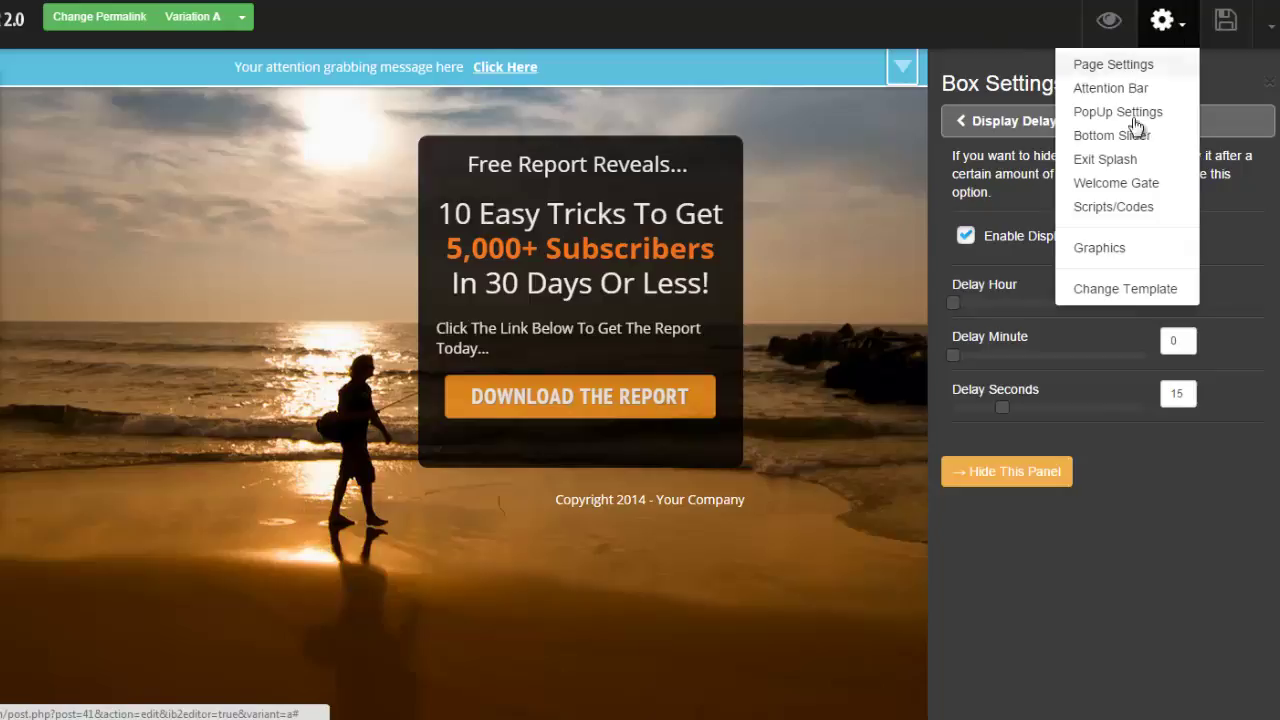
{"action": "left_click", "coordinate": [1100, 288]}
{"action": "left_click", "coordinate": [605, 130]}
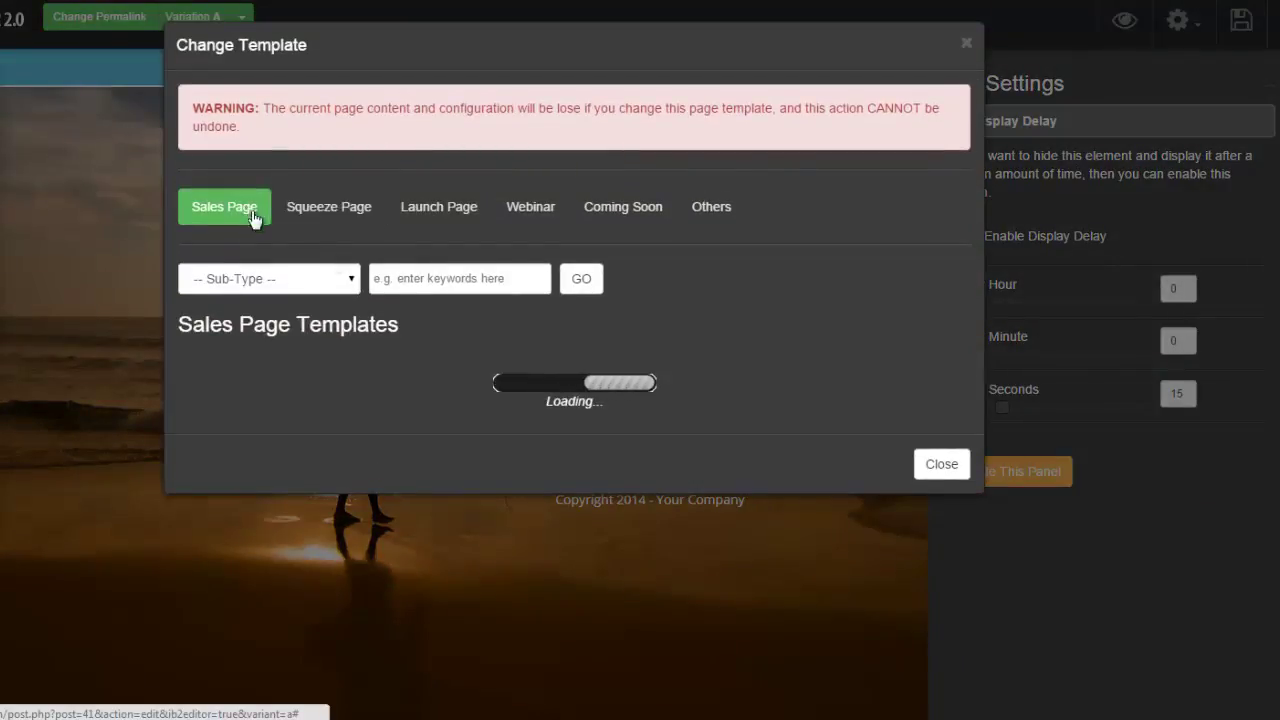
{"action": "left_click", "coordinate": [349, 279]}
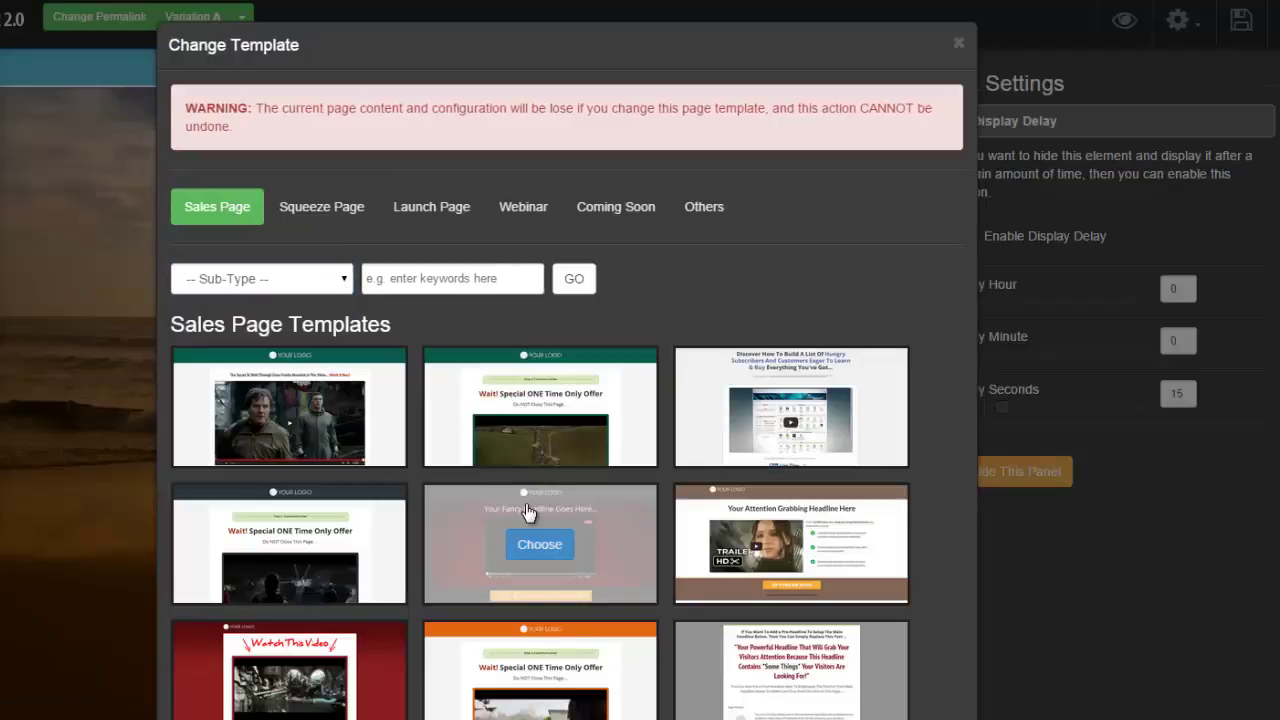
{"action": "left_click", "coordinate": [532, 545]}
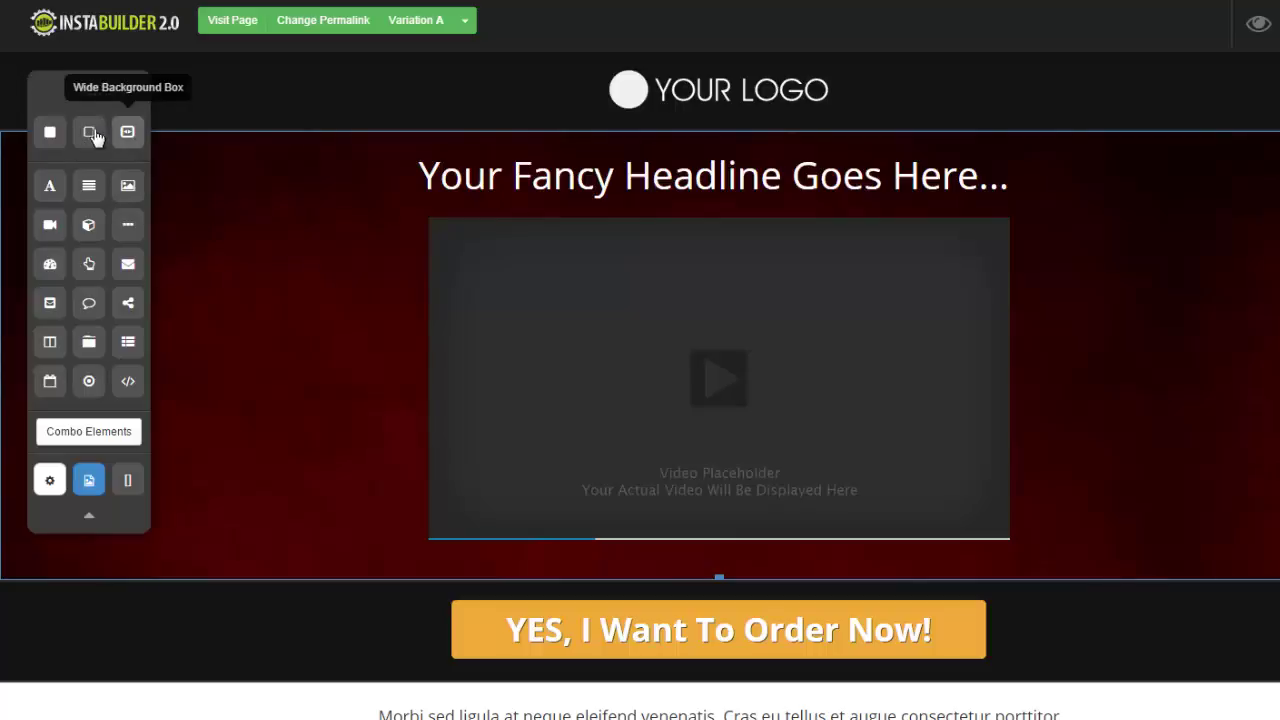
Add a Wide Section above the fancy headline and bring up its settings
{"action": "left_click_drag", "start_coordinate": [89, 132], "coordinate": [249, 150]}
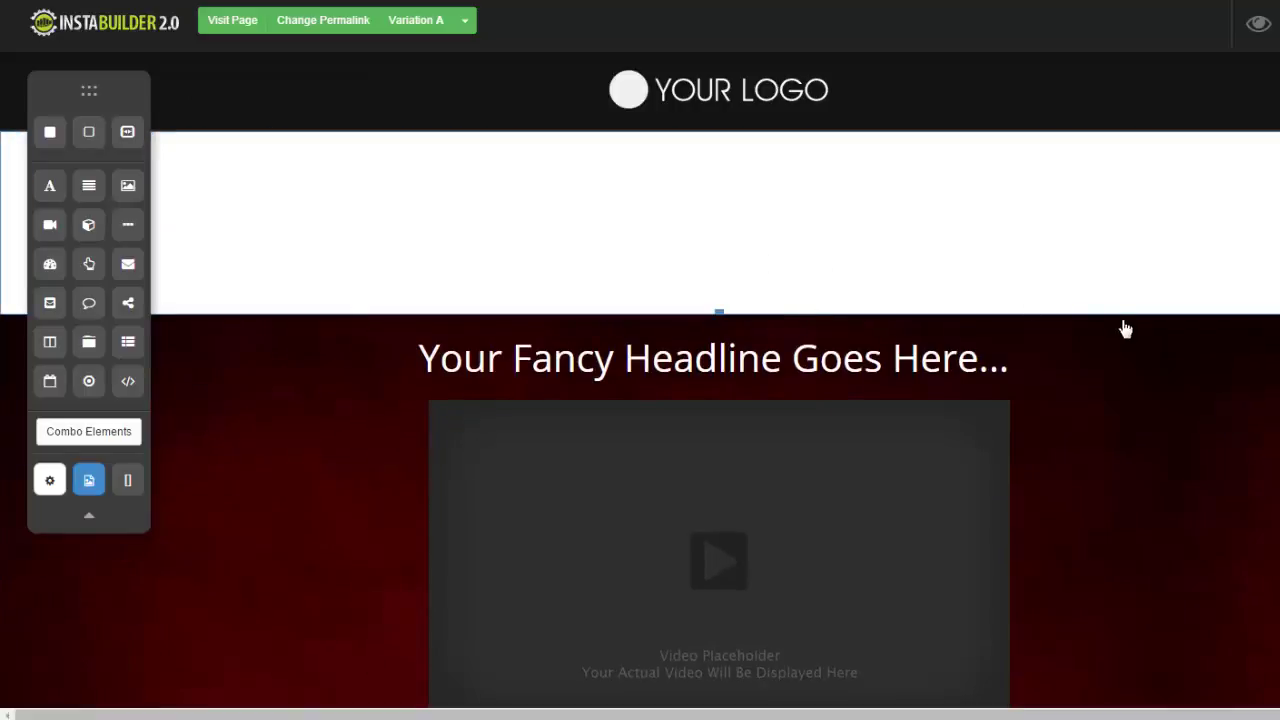
{"action": "left_click", "coordinate": [1224, 336]}
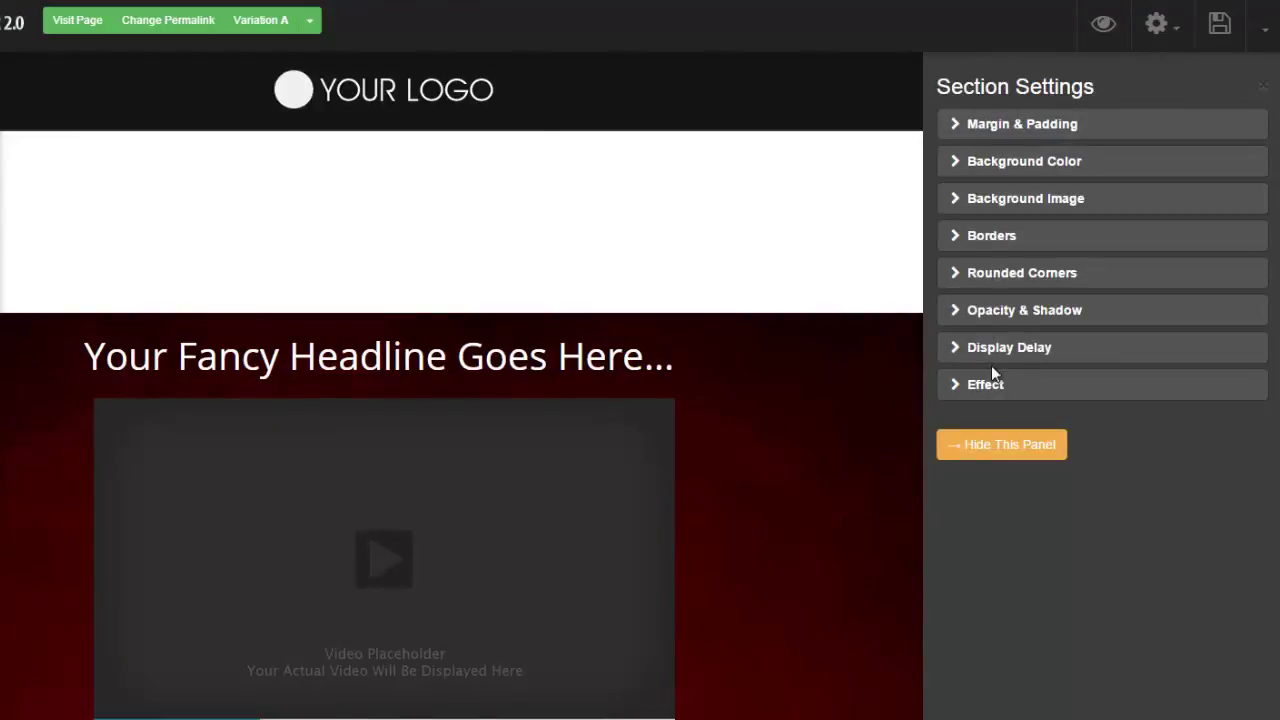
Set the new top section's background colour to pink #f99999, leaving Transparent off
{"action": "left_click", "coordinate": [955, 170]}
{"action": "left_click", "coordinate": [960, 168]}
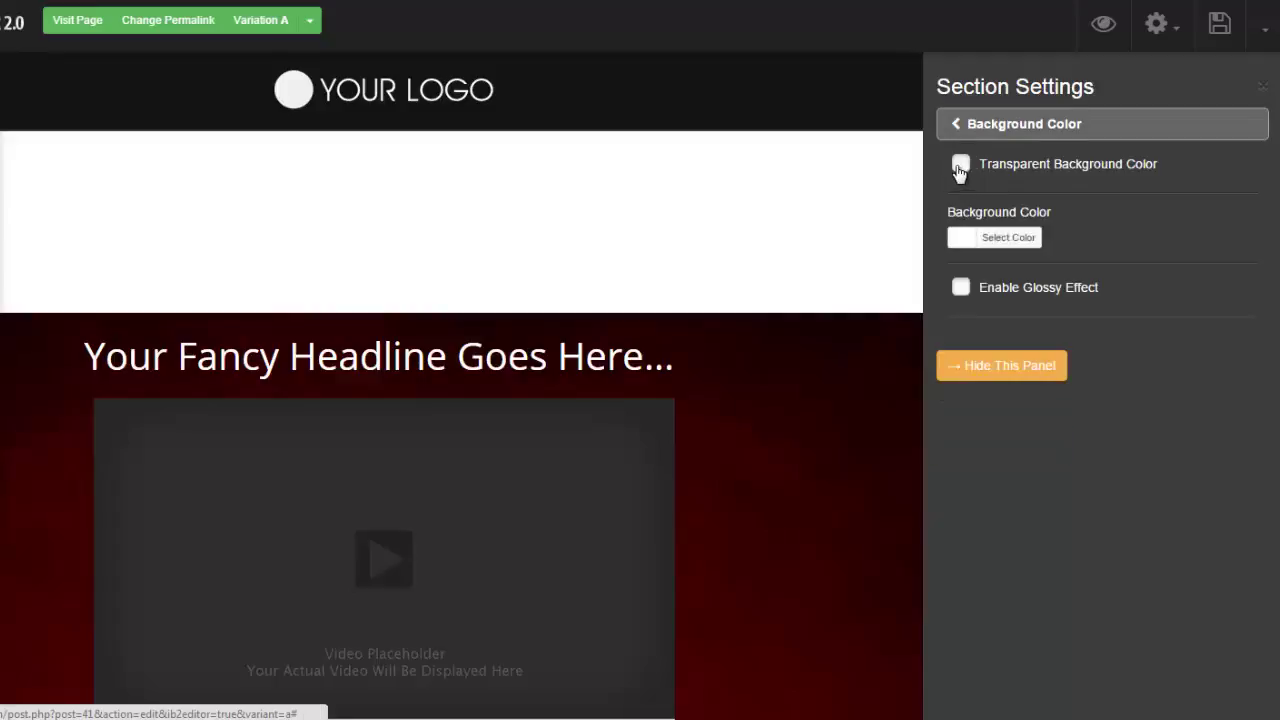
{"action": "left_click", "coordinate": [959, 166]}
{"action": "left_click", "coordinate": [959, 250]}
{"action": "left_click_drag", "start_coordinate": [994, 337], "coordinate": [1073, 299]}
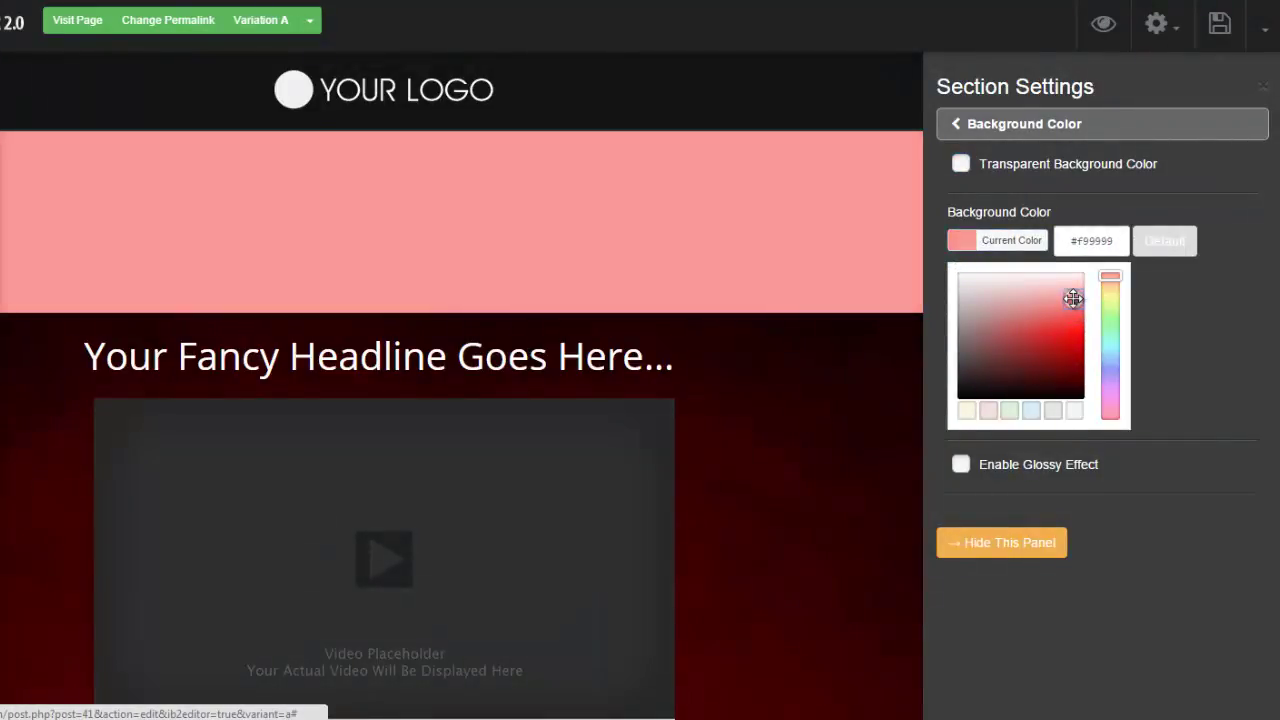
{"action": "left_click", "coordinate": [1188, 207]}
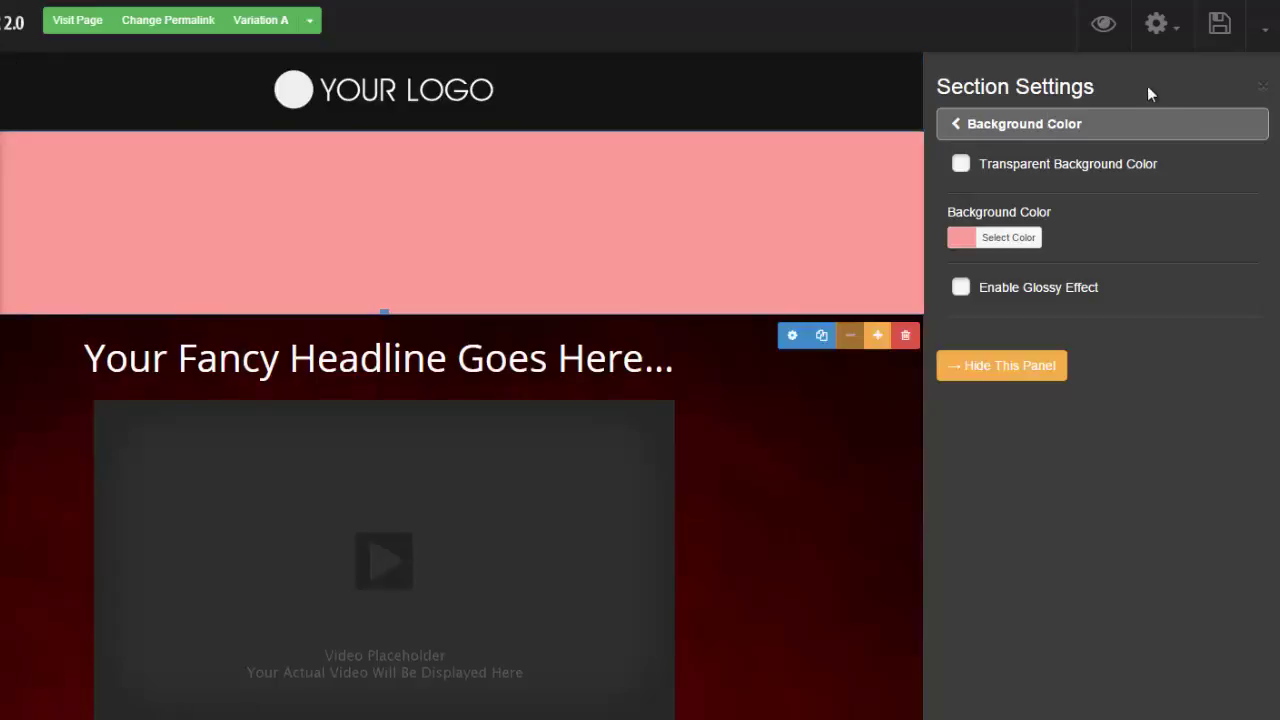
{"action": "left_click", "coordinate": [1266, 30]}
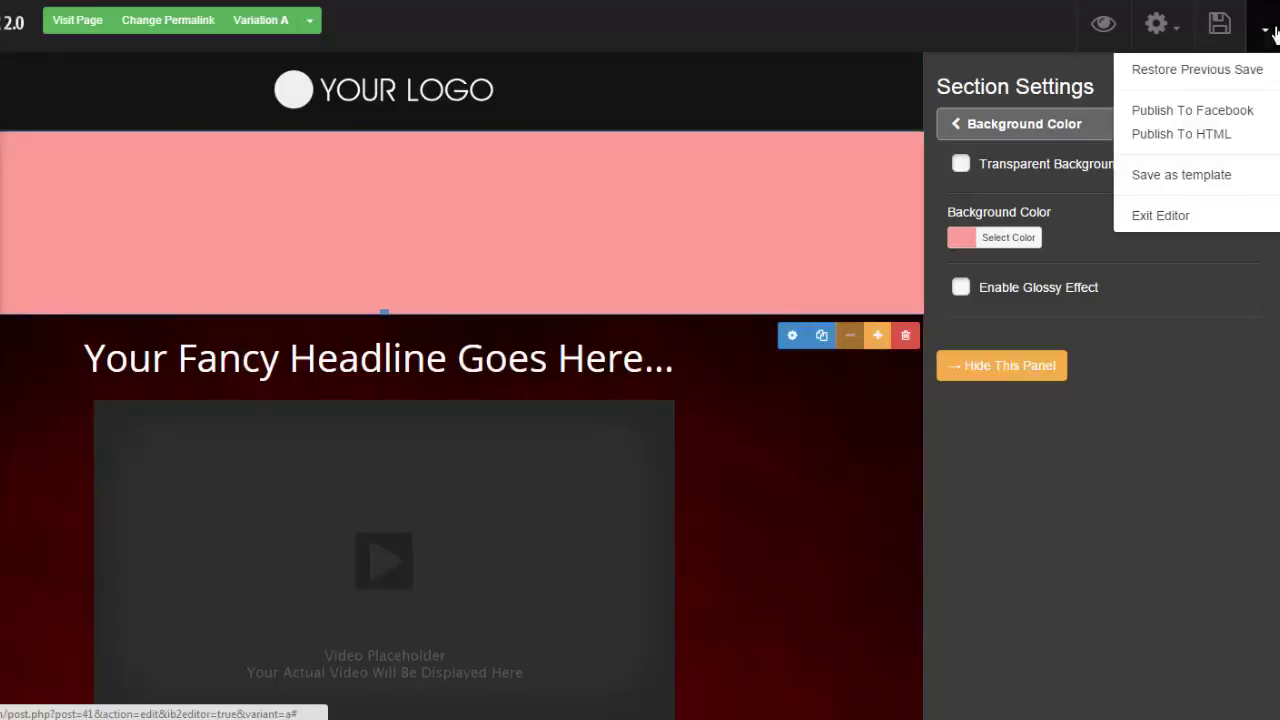
Choose Exit Editor and confirm with OK to return to the dashboard
{"action": "left_click", "coordinate": [1172, 216]}
{"action": "left_click", "coordinate": [608, 108]}
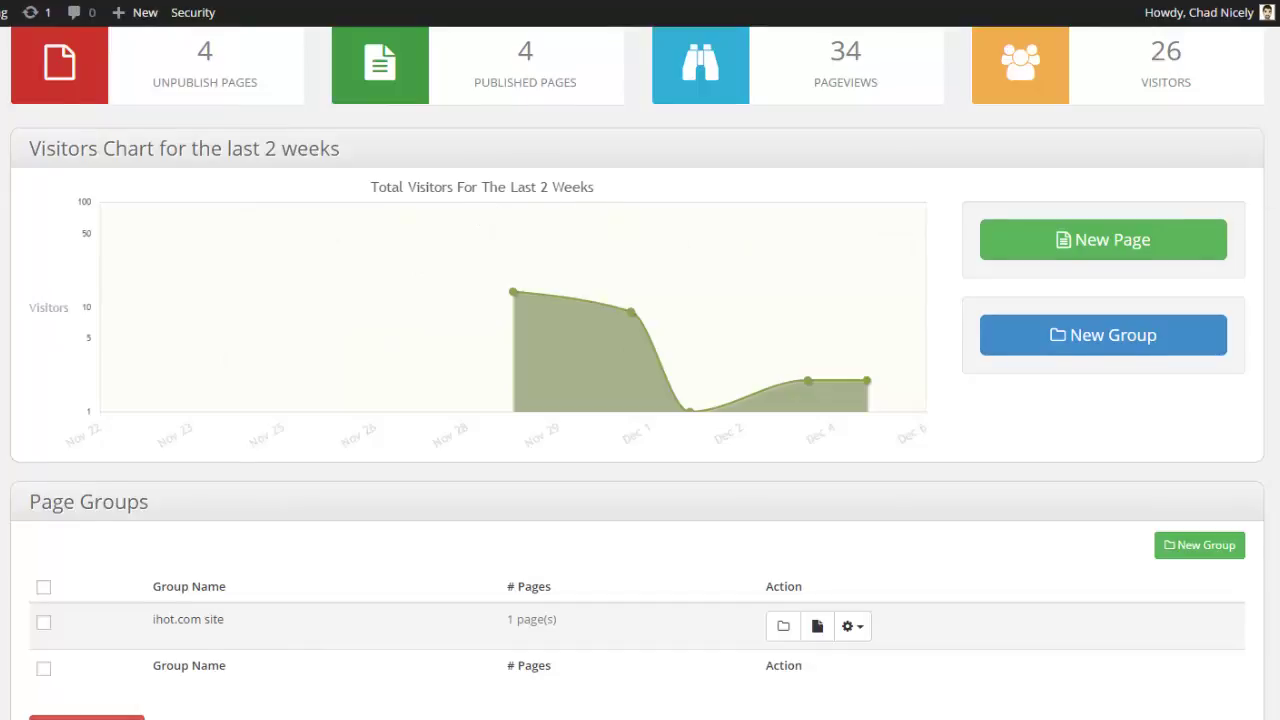
{"action": "scroll", "coordinate": [1190, 198], "scroll_direction": "down", "scroll_amount": 1}
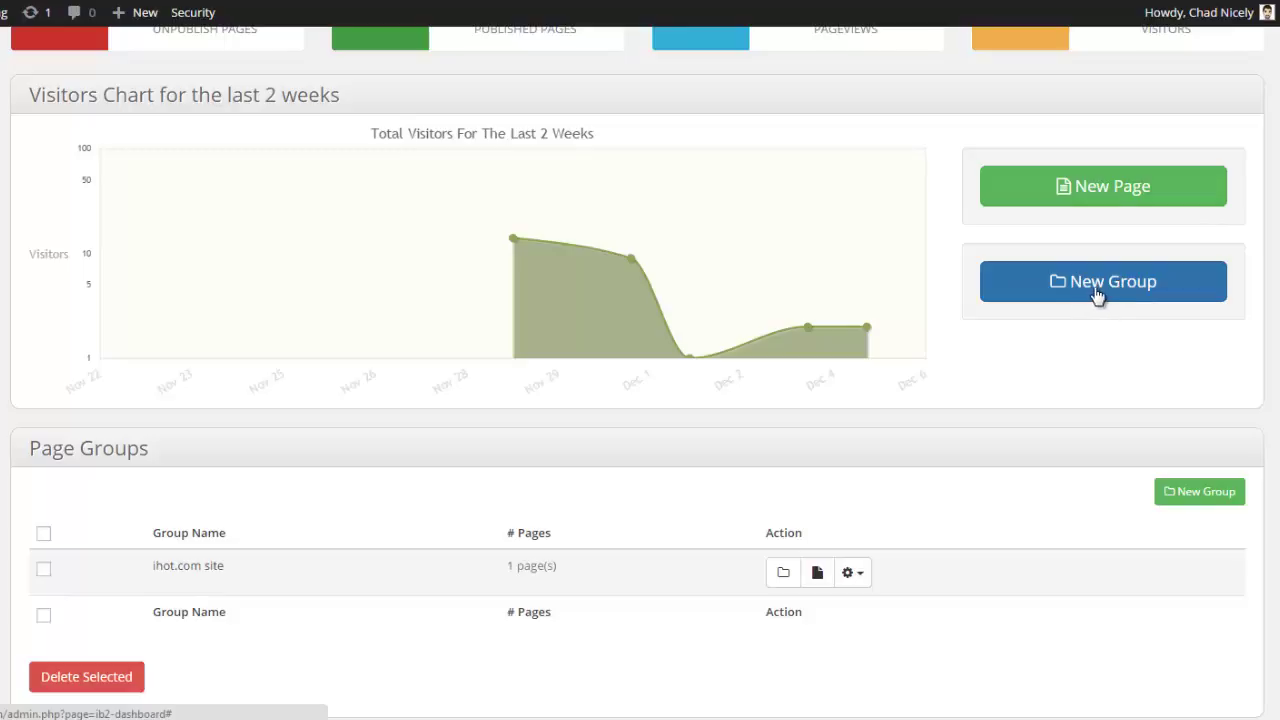
{"action": "scroll", "coordinate": [640, 400], "scroll_direction": "down", "scroll_amount": 2}
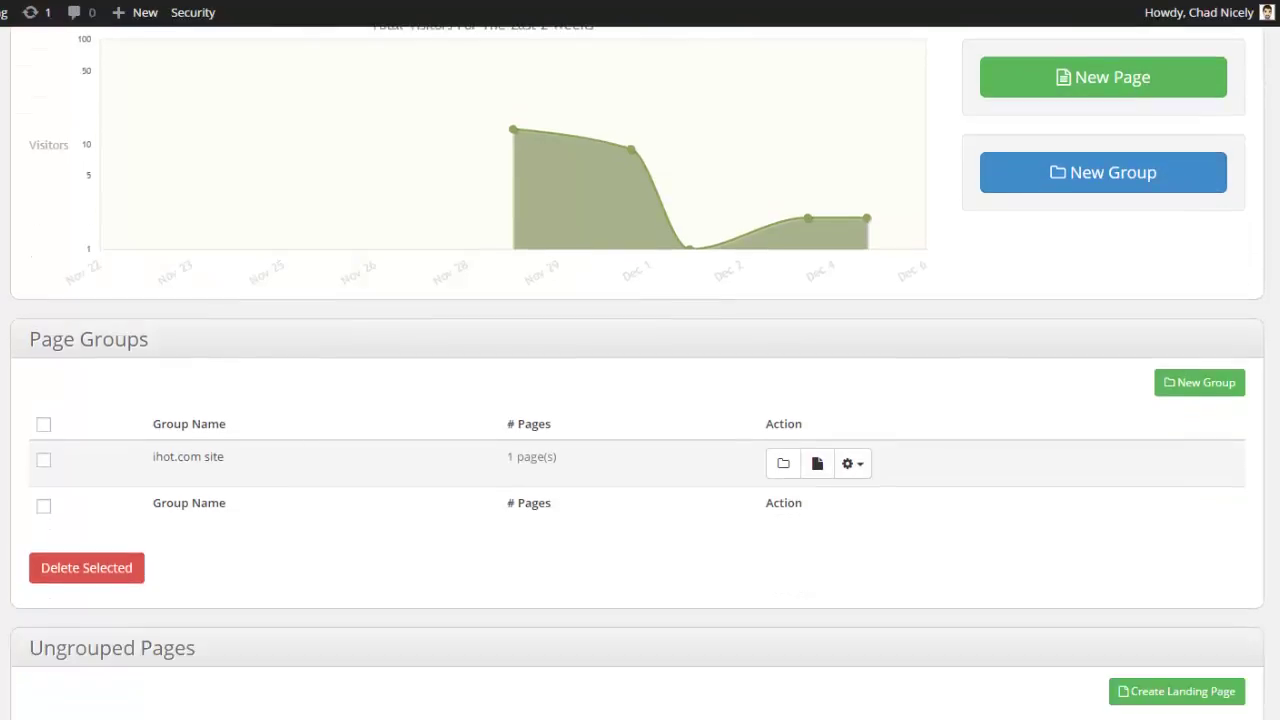
{"action": "scroll", "coordinate": [640, 400], "scroll_direction": "down", "scroll_amount": 3}
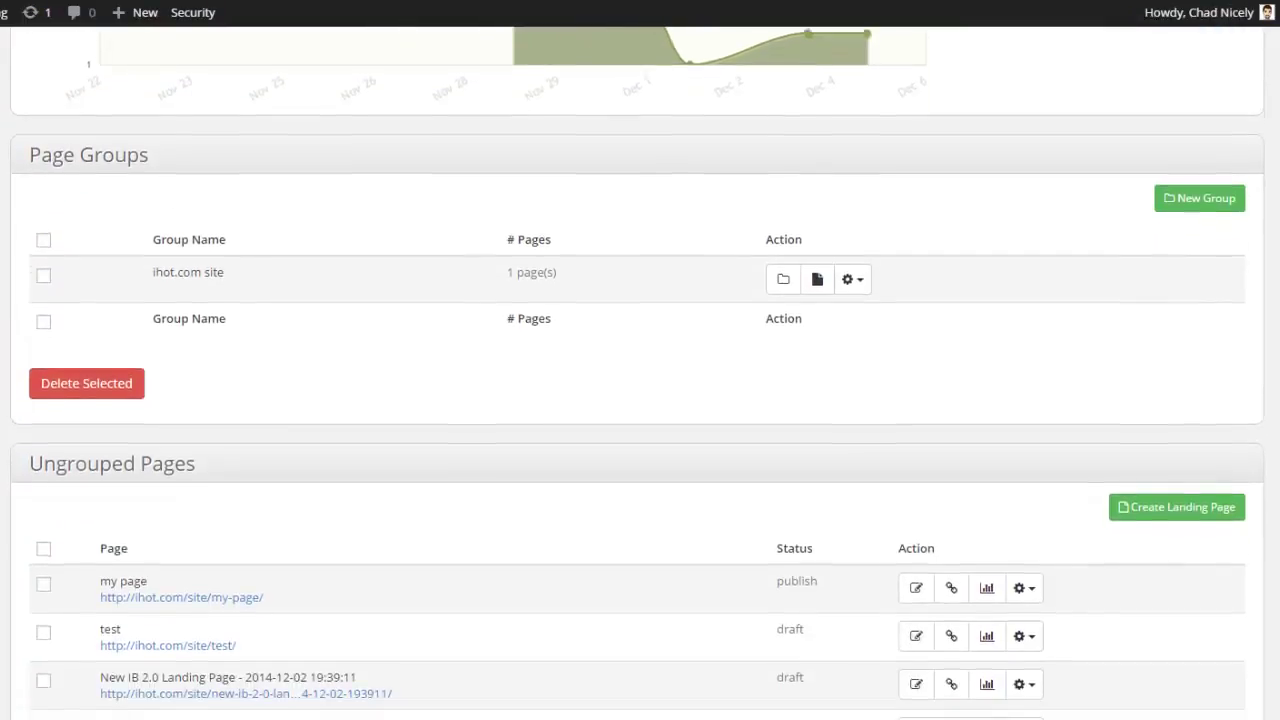
{"action": "scroll", "coordinate": [640, 400], "scroll_direction": "down", "scroll_amount": 5}
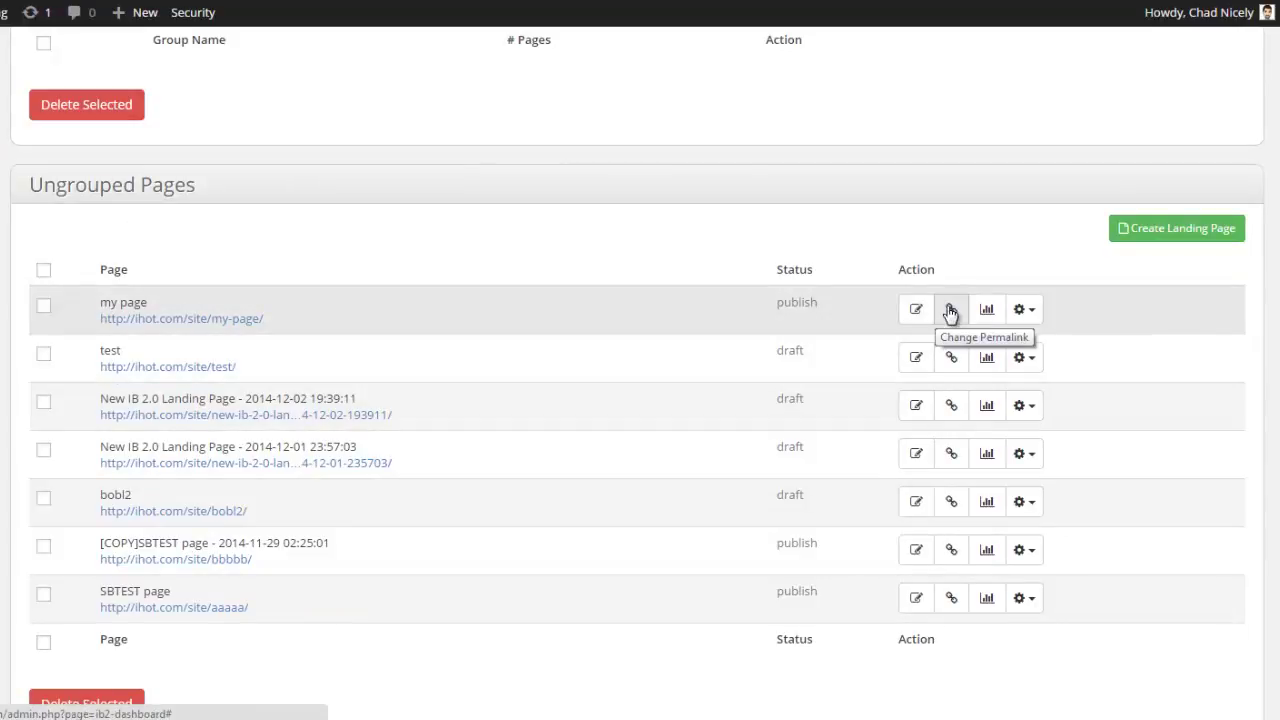
{"action": "left_click", "coordinate": [1027, 312]}
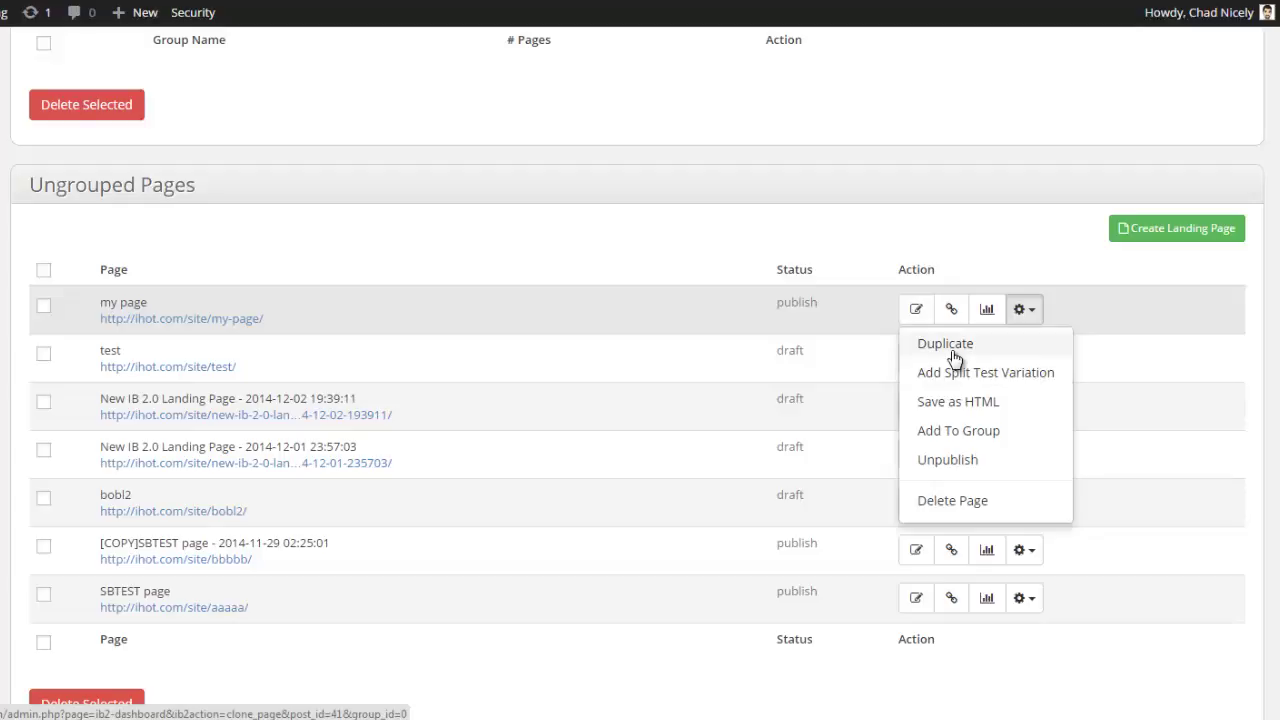
{"action": "scroll", "coordinate": [640, 376], "scroll_direction": "down", "scroll_amount": 2}
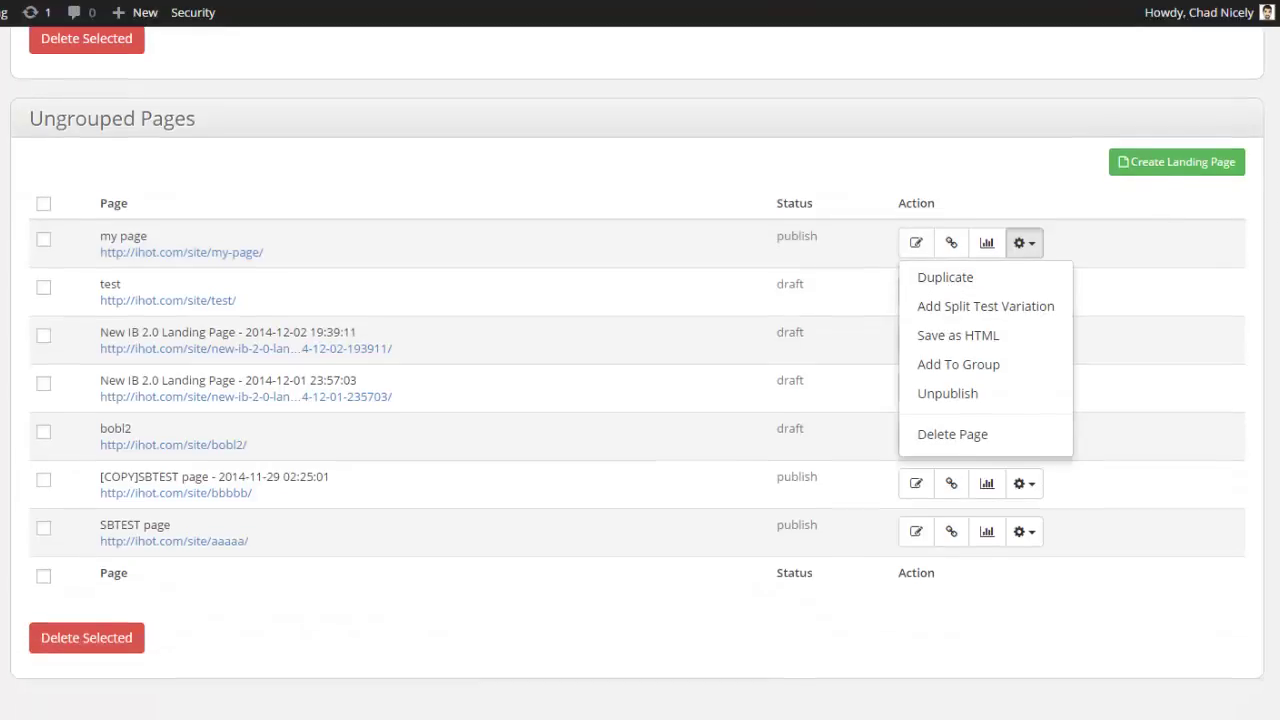
{"action": "scroll", "coordinate": [1258, 54], "scroll_direction": "up", "scroll_amount": 8}
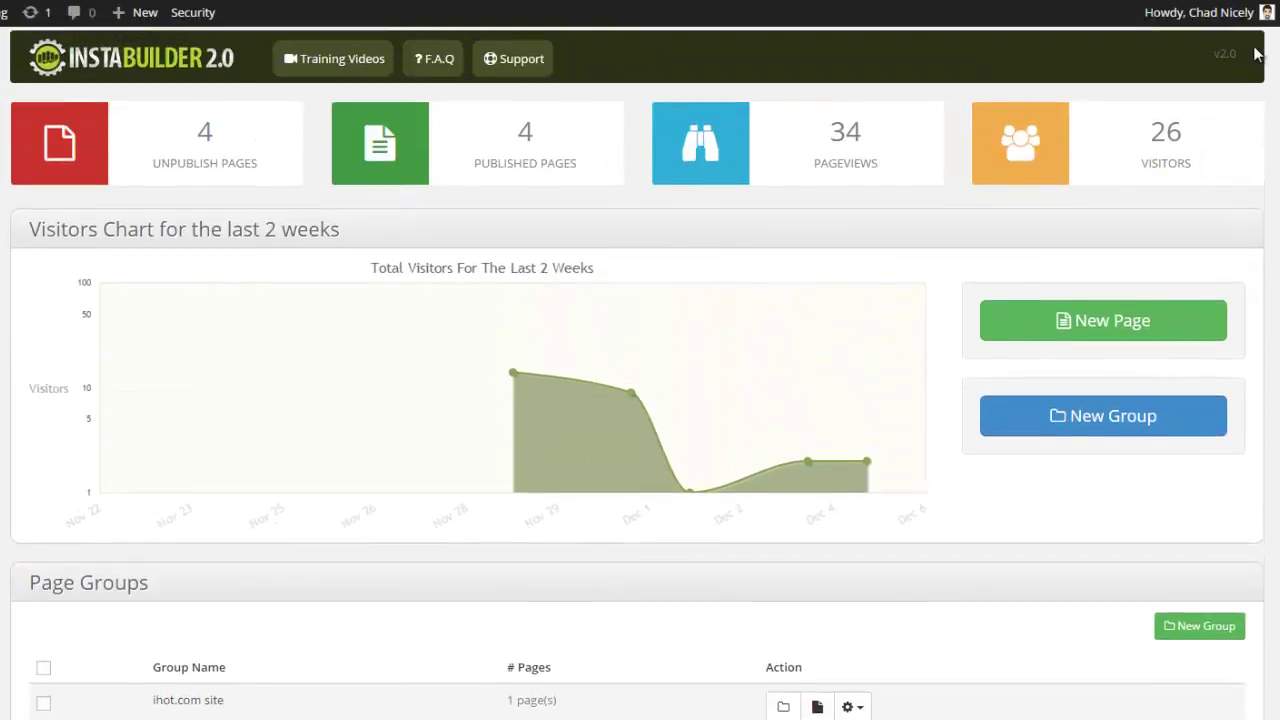